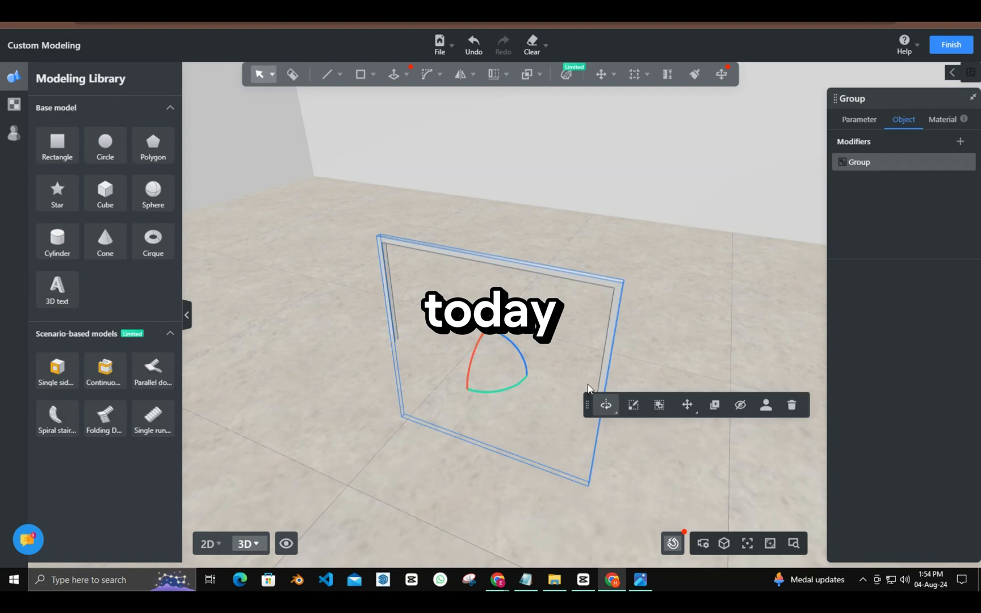
# Switch the rectangular frame to the move control and raise it vertically.
pyautogui.click(606, 404)
pyautogui.click(596, 470)
pyautogui.moveTo(487, 321); pyautogui.dragTo(508, 190)
pyautogui.click(468, 407)
pyautogui.moveTo(466, 426); pyautogui.dragTo(541, 373)
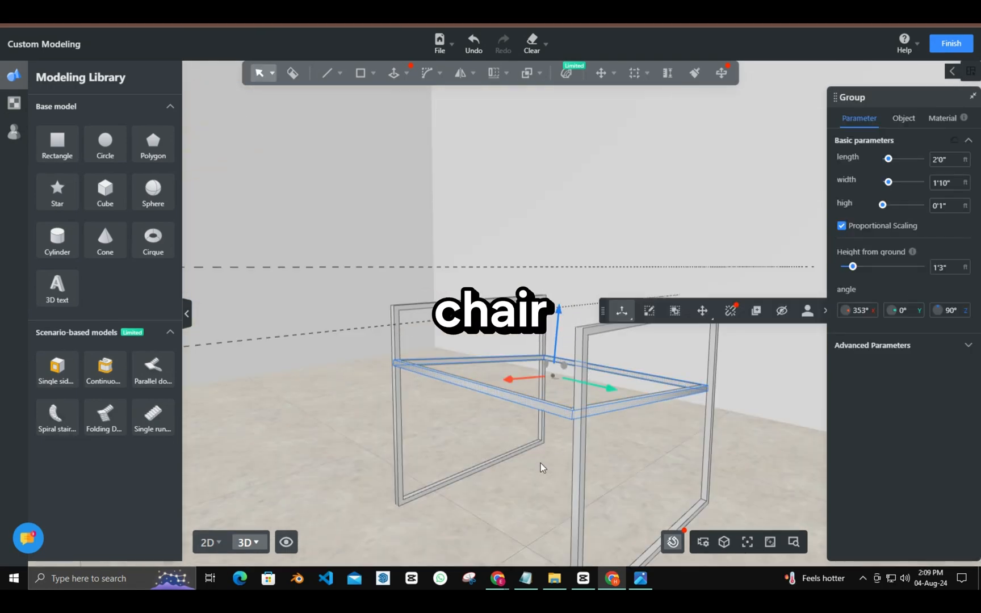
# Copy the horizontal seat frame up to the top corner of the side frames, 1'11" above the ground.
pyautogui.click(541, 464)
pyautogui.moveTo(541, 464); pyautogui.dragTo(547, 431)
pyautogui.click(571, 445)
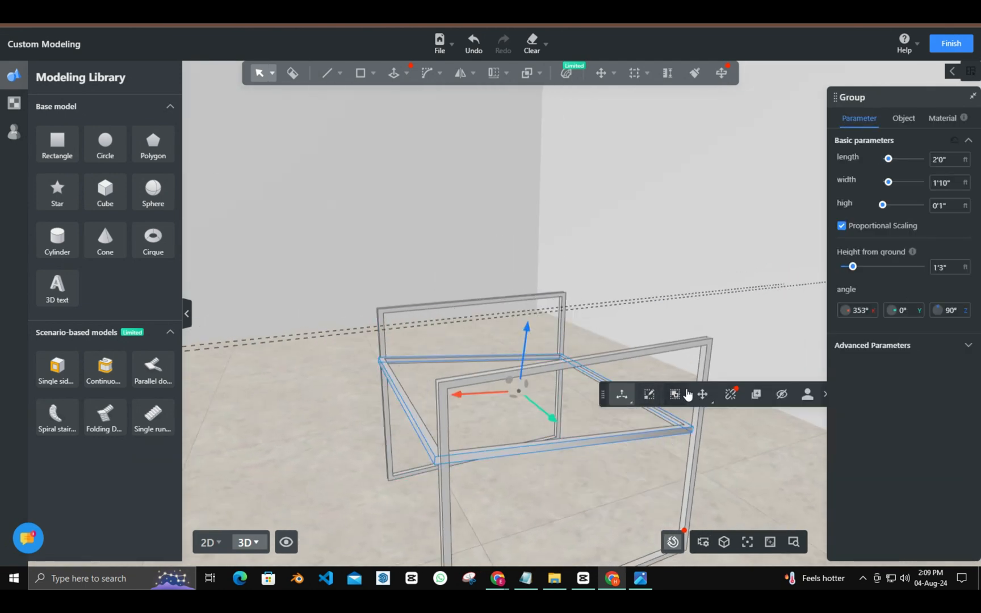
pyautogui.click(730, 394)
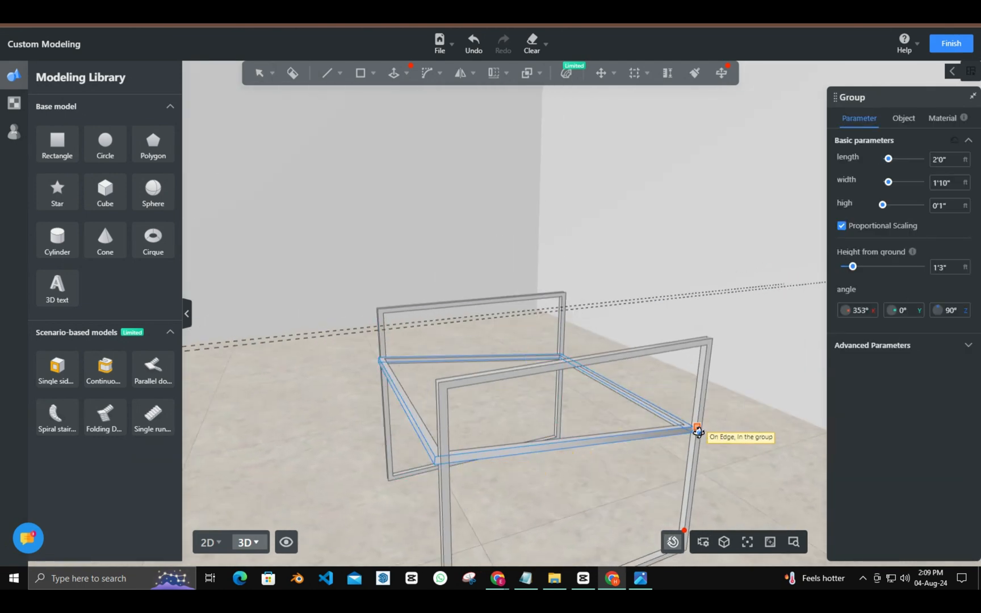
pyautogui.click(686, 430)
pyautogui.click(711, 340)
# Switch the copied frame to the compose control and rotate it about the X axis to 248° as a reclined backrest.
pyautogui.click(539, 350)
pyautogui.click(623, 296)
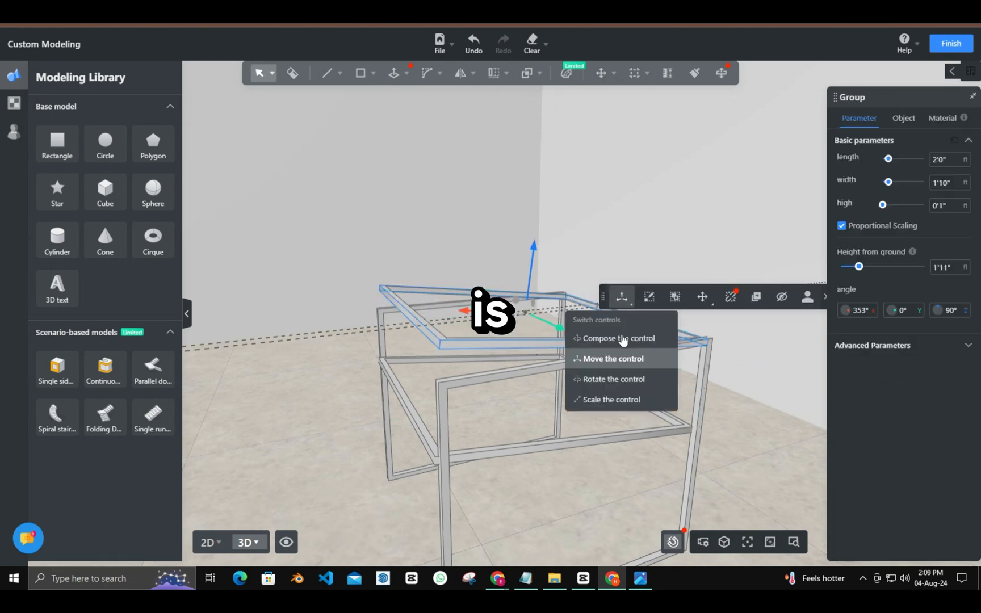
pyautogui.click(624, 337)
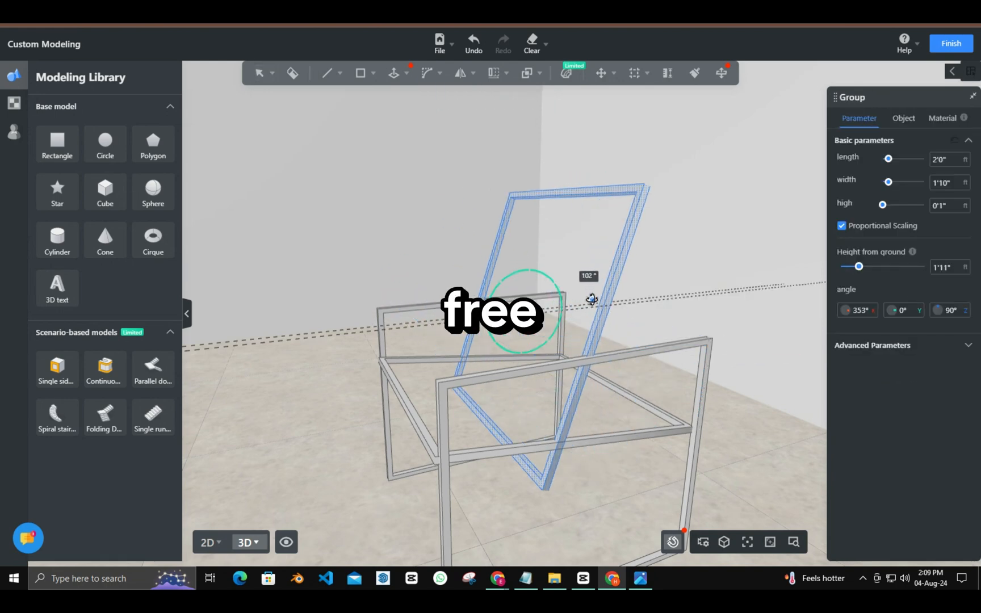
pyautogui.click(586, 303)
# Move the tilted backrest frame by its lower corner along the Y axis toward the rear of the seat.
pyautogui.click(700, 296)
pyautogui.click(695, 338)
pyautogui.click(532, 487)
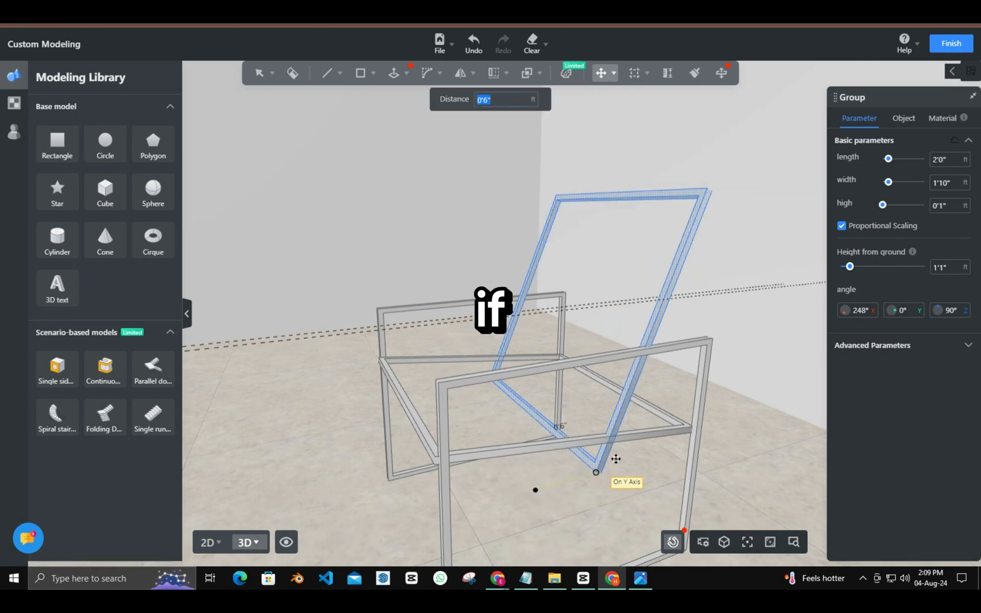
pyautogui.click(639, 432)
pyautogui.moveTo(516, 473); pyautogui.dragTo(678, 494, button='middle')
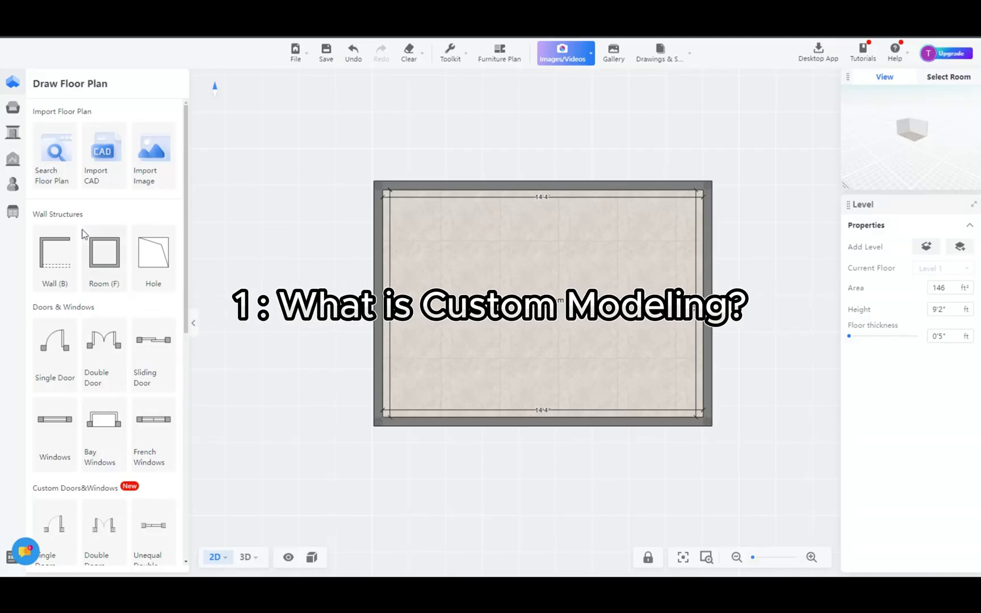
# Open the Custom Modeling tool using the free trial.
pyautogui.click(12, 211)
pyautogui.click(170, 207)
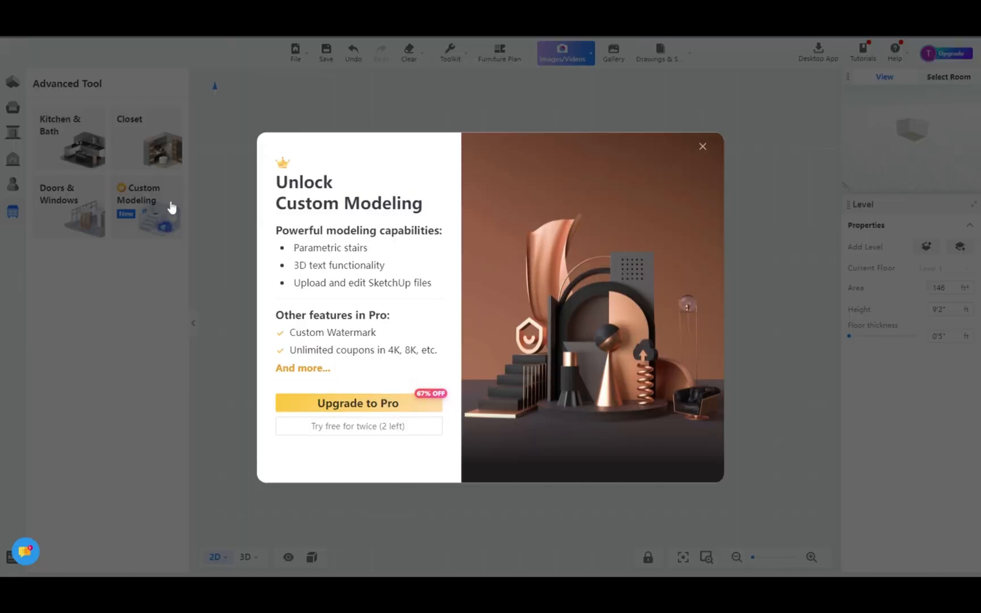
pyautogui.click(376, 431)
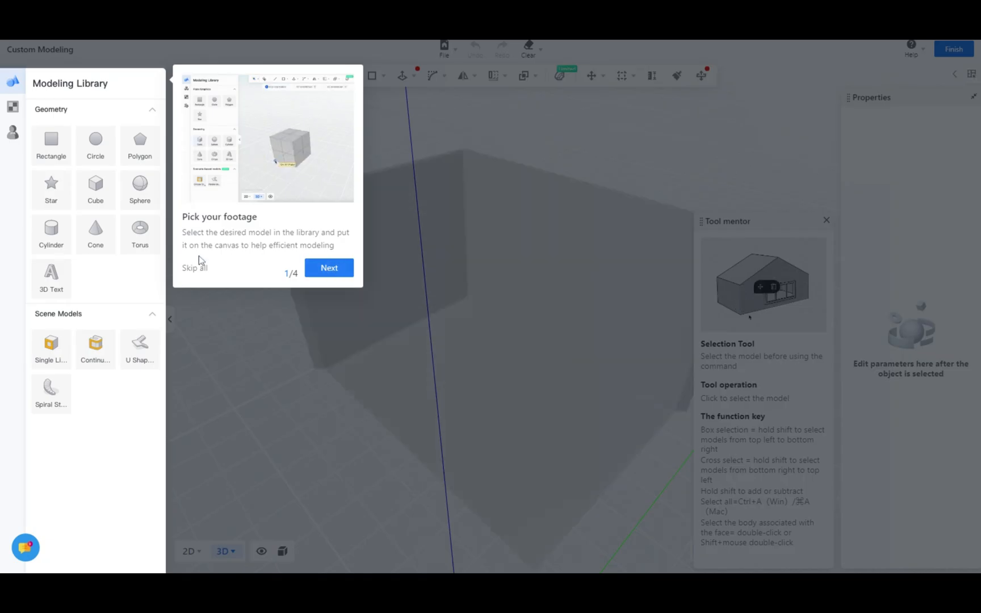
# Skip the introductory guide and close the Tool mentor.
pyautogui.click(194, 269)
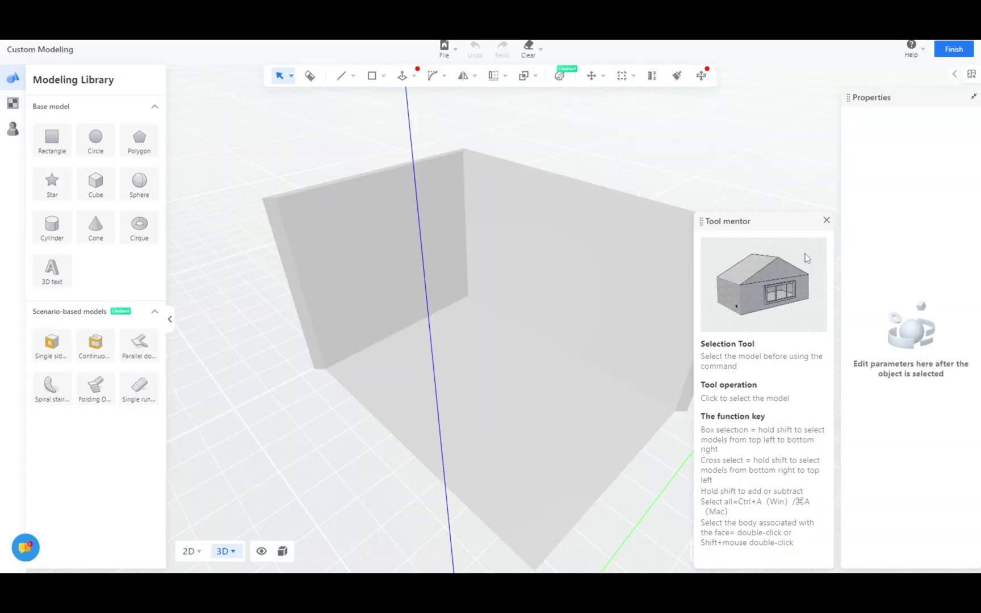
pyautogui.click(826, 220)
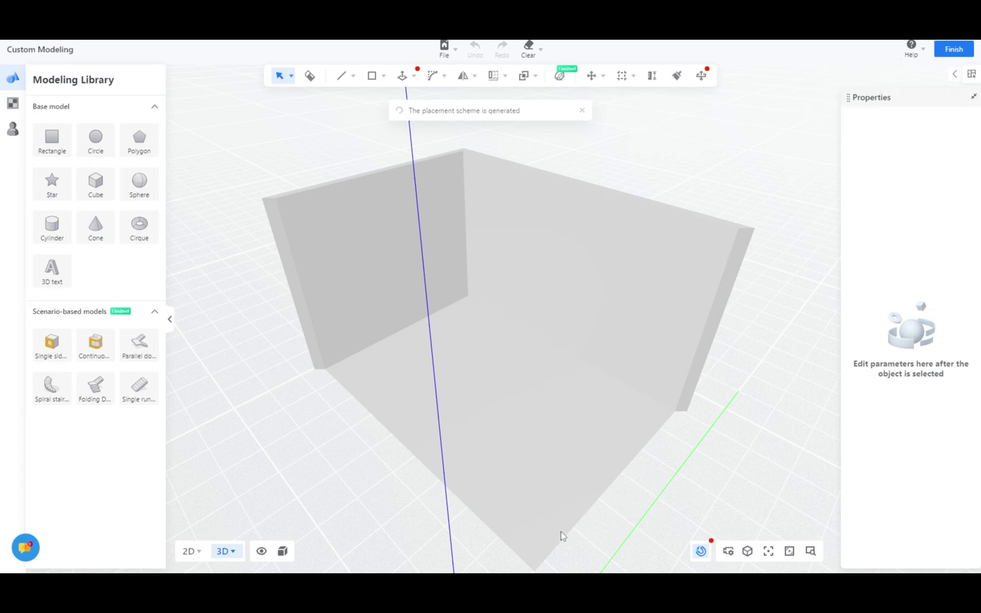
pyautogui.moveTo(561, 535); pyautogui.dragTo(426, 509, button='middle')
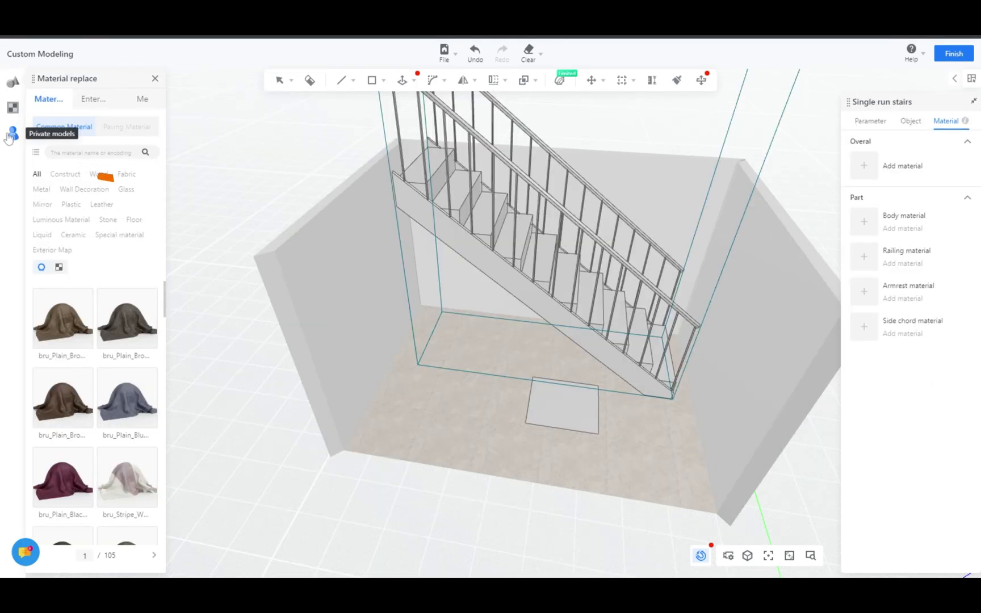
# Start importing a SketchUp file into the private models and open the file selection.
pyautogui.click(13, 133)
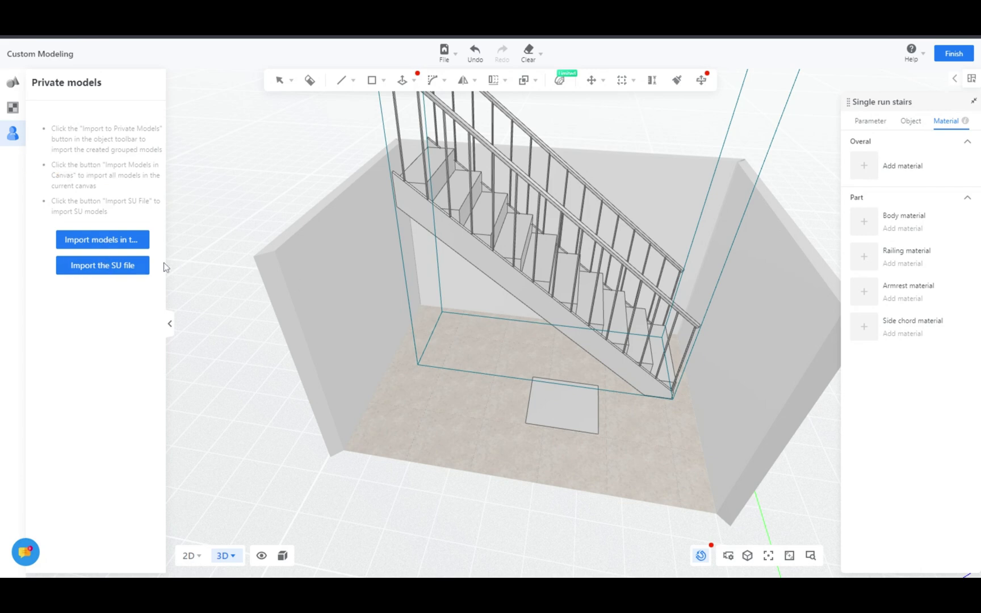
pyautogui.click(116, 267)
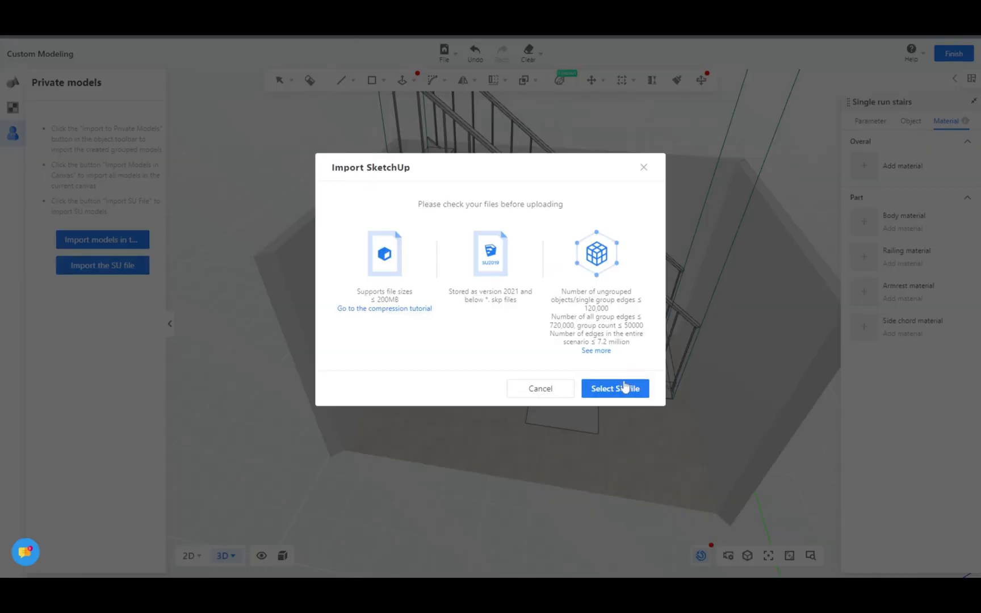
pyautogui.click(624, 388)
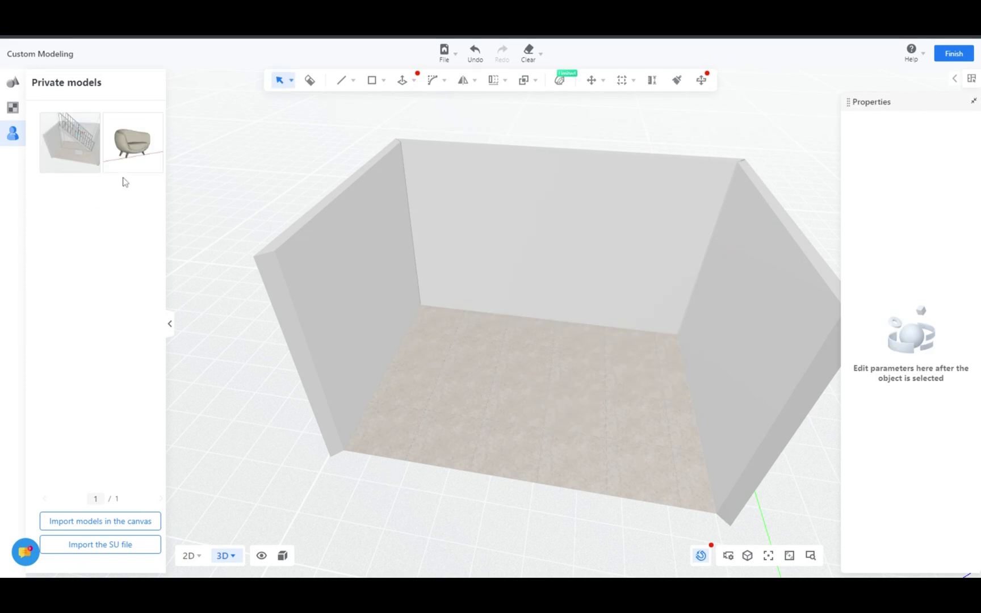
# Place the imported armchair on the room floor and adjust its rotation about the Z axis.
pyautogui.moveTo(134, 144); pyautogui.dragTo(518, 394)
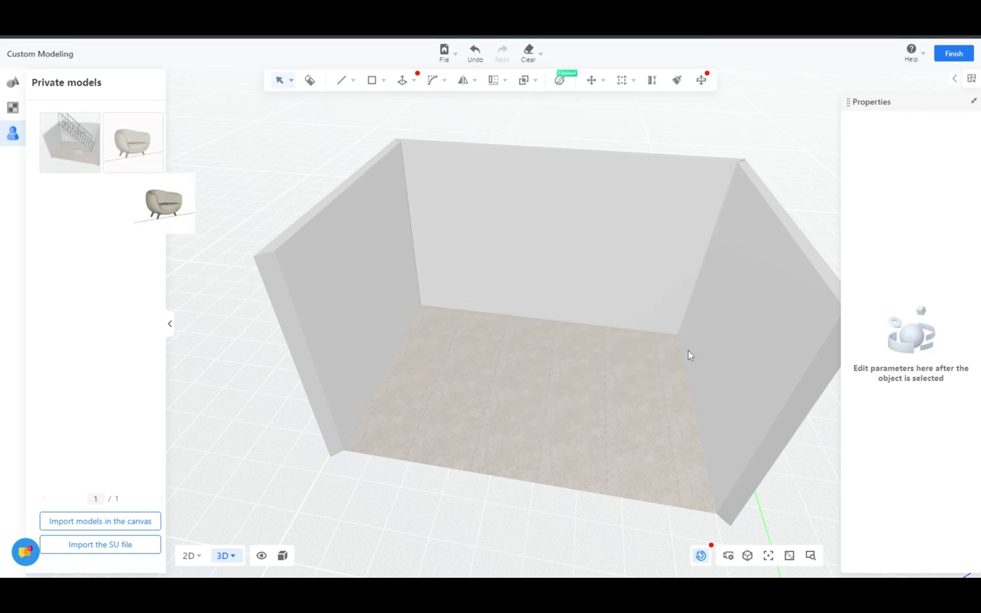
pyautogui.moveTo(688, 351); pyautogui.dragTo(474, 407)
pyautogui.click(466, 373)
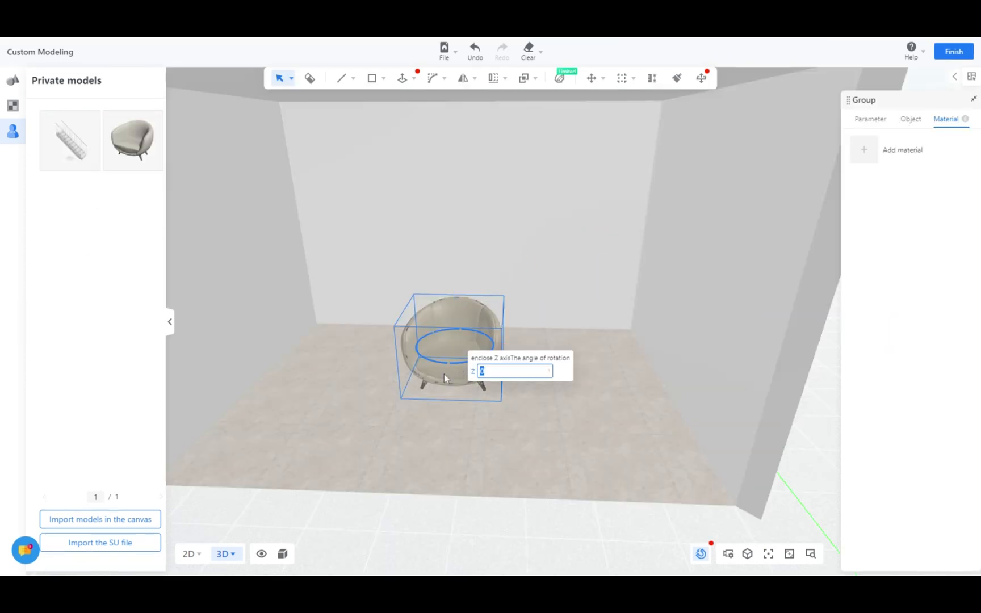
pyautogui.click(444, 374)
pyautogui.moveTo(494, 351)
pyautogui.mouseDown()
pyautogui.moveTo(501, 348)
pyautogui.moveTo(481, 355)
pyautogui.moveTo(501, 350)
pyautogui.mouseUp()
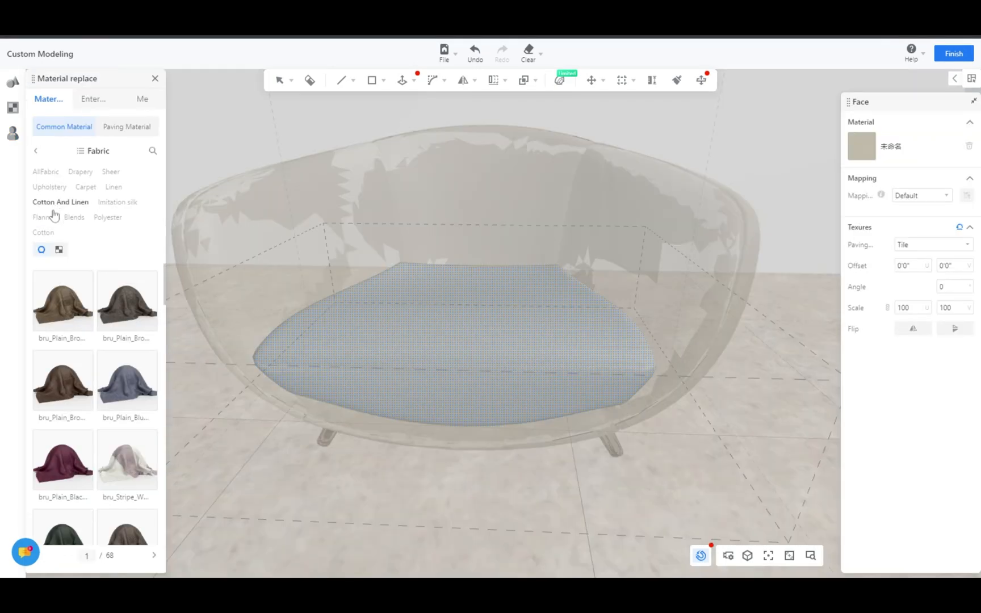
# Apply a light patterned Cotton And Linen fabric to the armchair and leave face editing.
pyautogui.click(50, 387)
pyautogui.press('Escape')
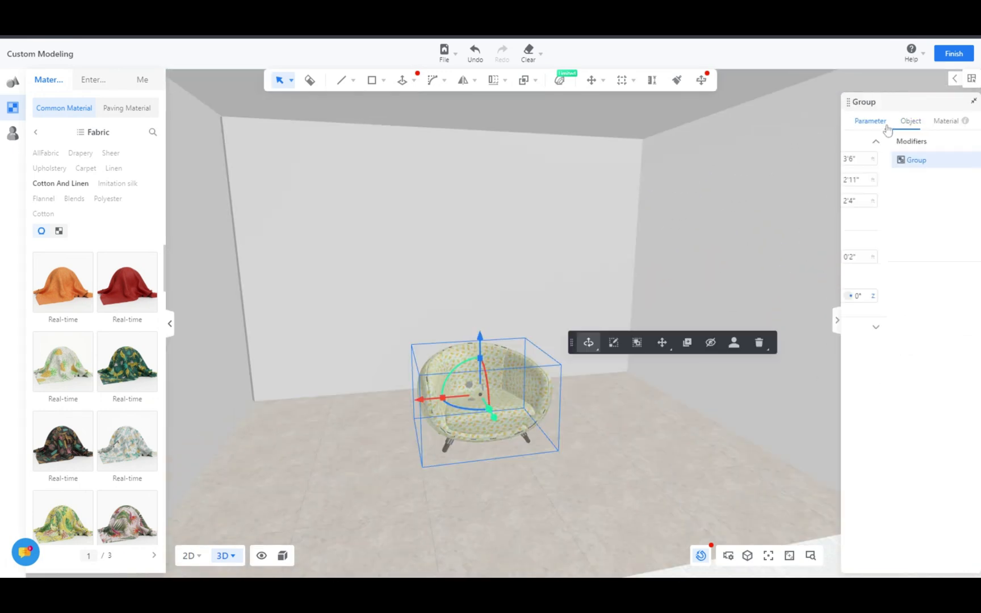
# Scale the armchair proportionally to about 4'11" long and 3'3" high, and increase its height from the ground.
pyautogui.click(870, 121)
pyautogui.moveTo(899, 163); pyautogui.dragTo(901, 163)
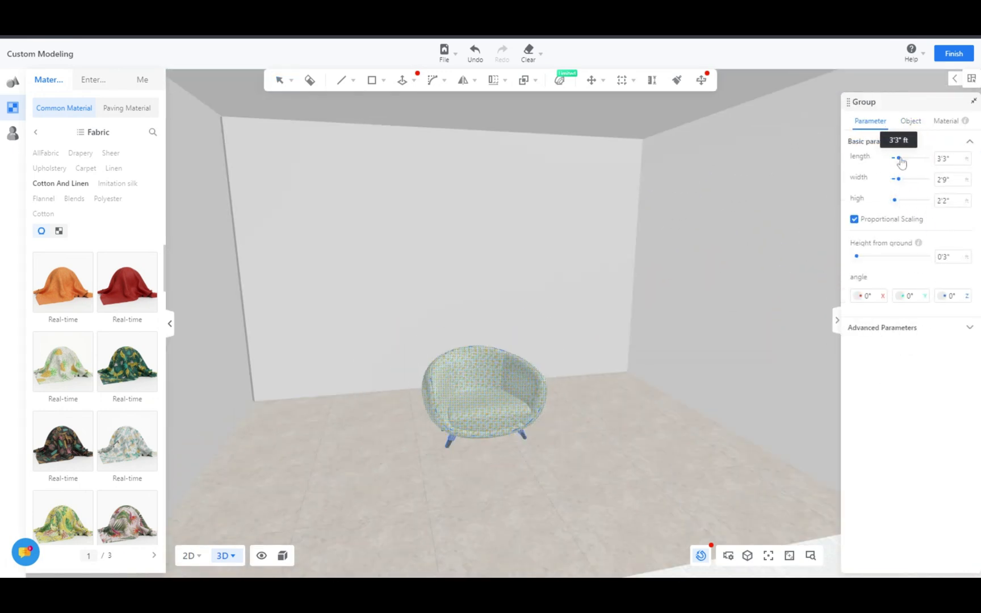
pyautogui.moveTo(895, 201); pyautogui.dragTo(899, 205)
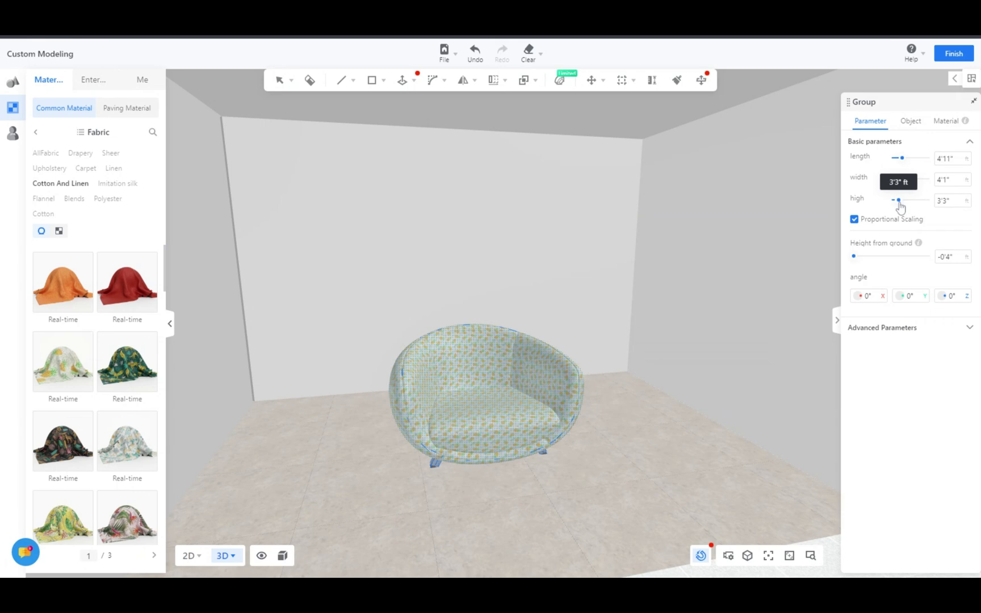
pyautogui.moveTo(853, 256); pyautogui.dragTo(859, 257)
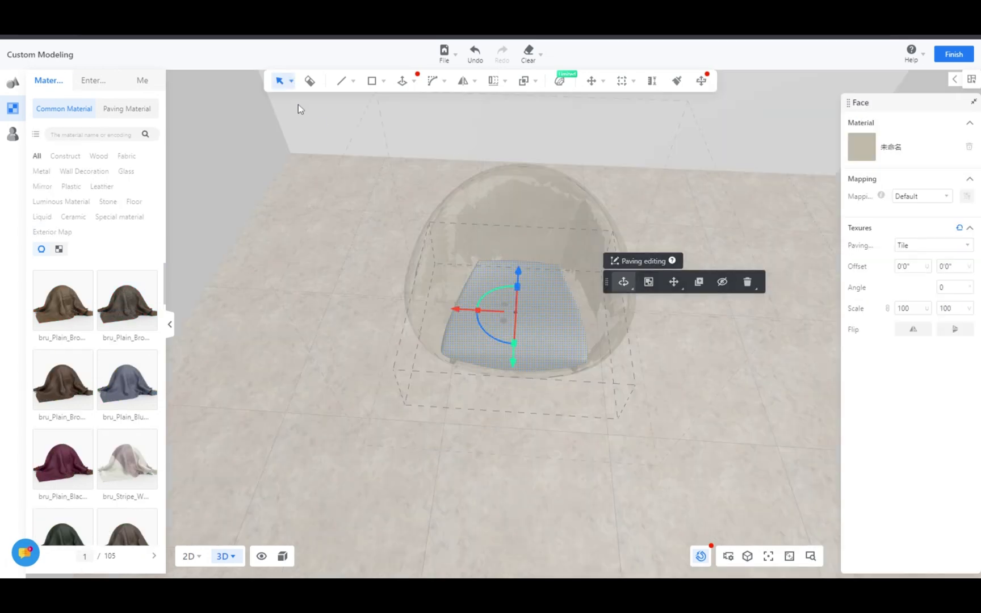
# Draw a rectangle on the floor in front of the armchair.
pyautogui.click(357, 102)
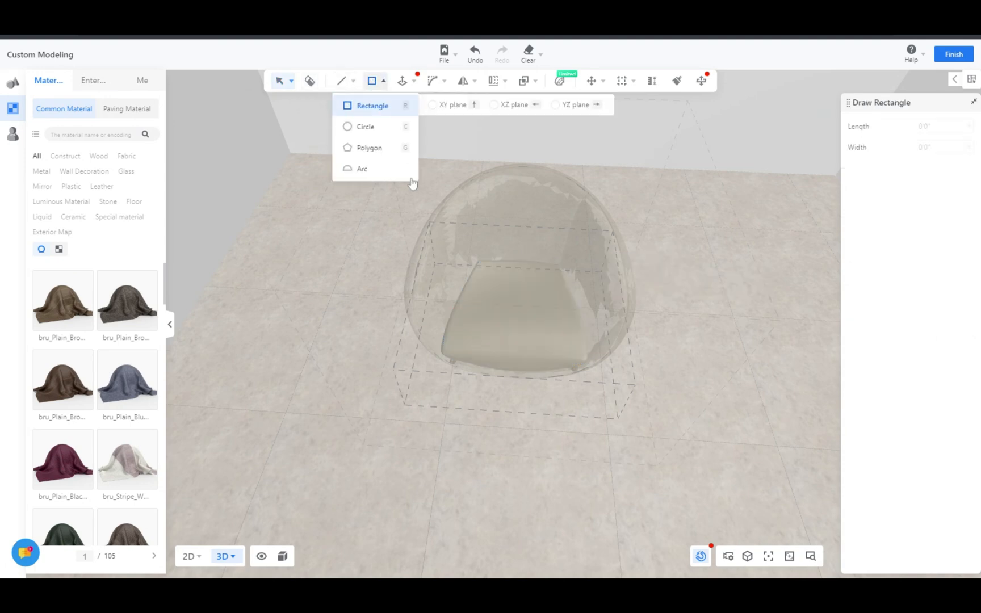
pyautogui.click(374, 431)
pyautogui.click(568, 544)
# Fillet the corners of the floor rectangle into an oblong with rounded ends.
pyautogui.click(444, 80)
pyautogui.click(437, 103)
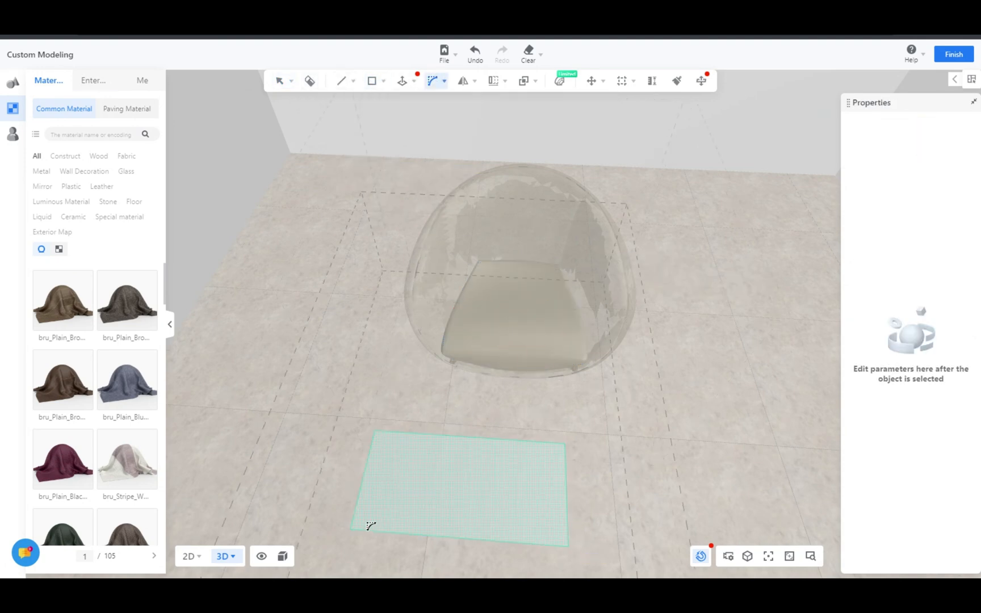
pyautogui.click(372, 525)
pyautogui.press('Return')
pyautogui.press('Escape')
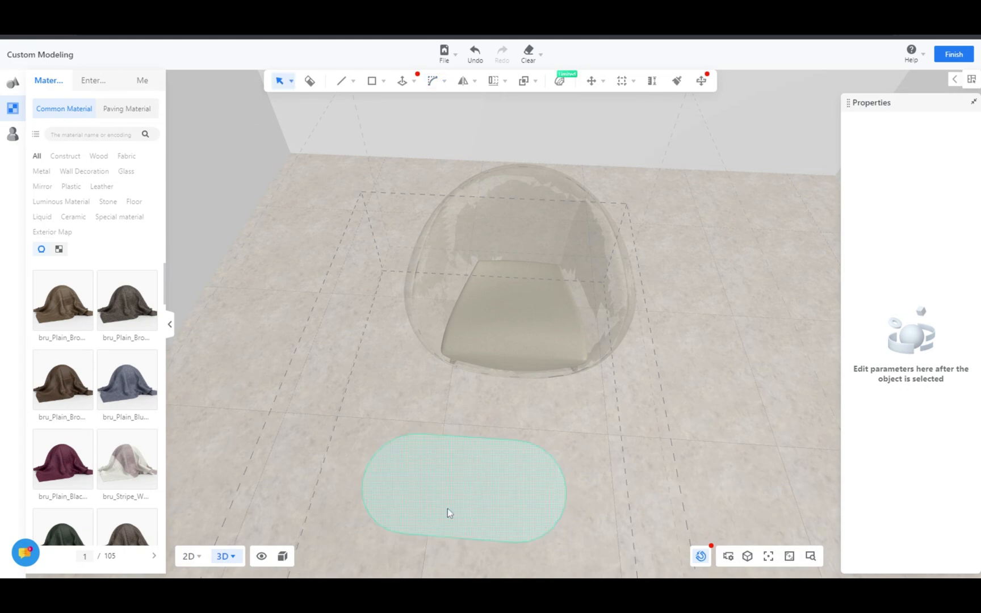
# Select the rounded floor shape and start extruding it.
pyautogui.click(449, 511)
pyautogui.click(414, 80)
pyautogui.click(404, 104)
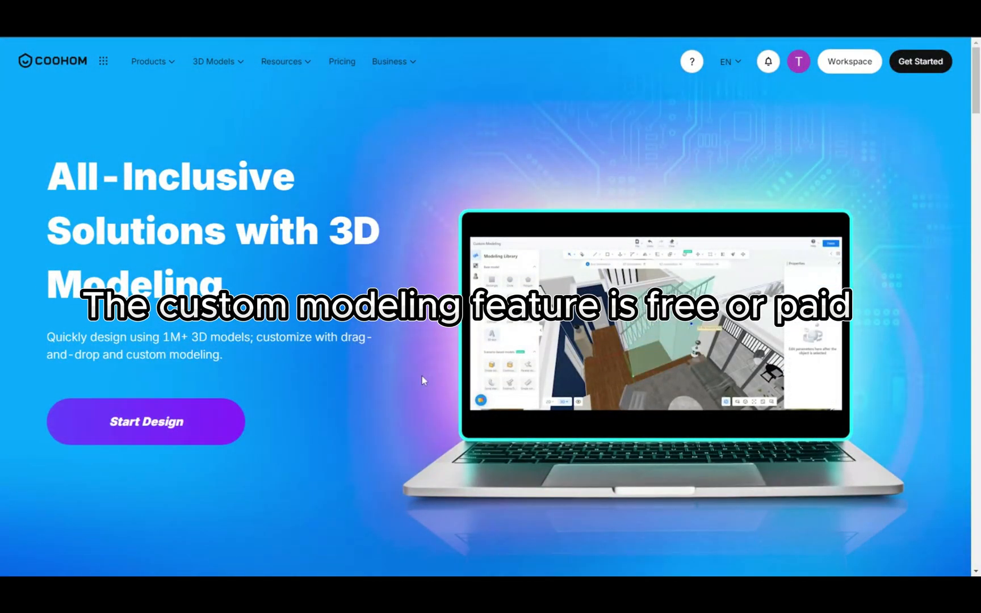
# Look through the Coohom custom modeling page, including the upload steps and the demonstration video.
pyautogui.scroll(-10, 769, 491)
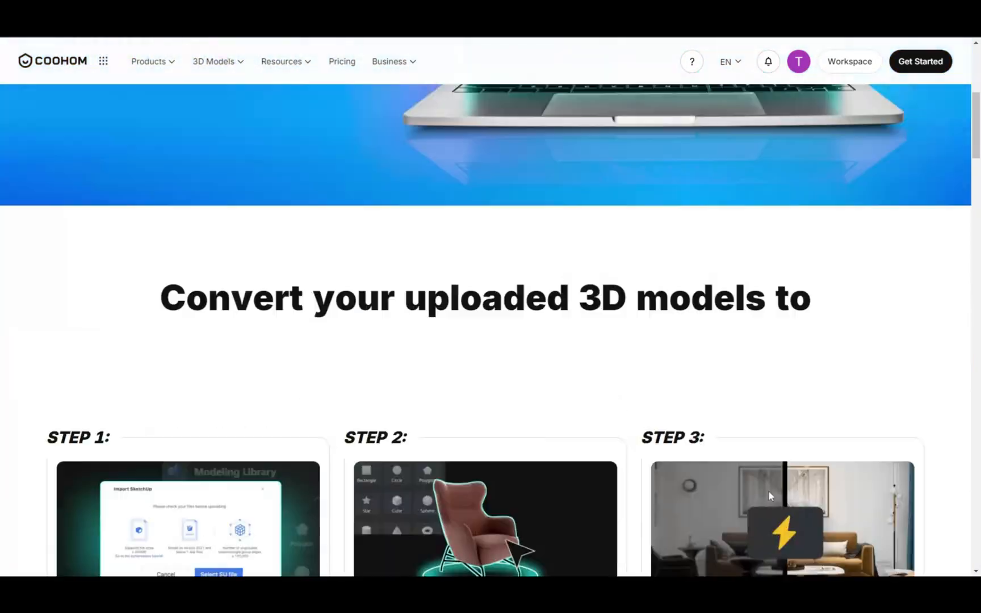
pyautogui.scroll(-2, 770, 497)
pyautogui.scroll(-6, 767, 496)
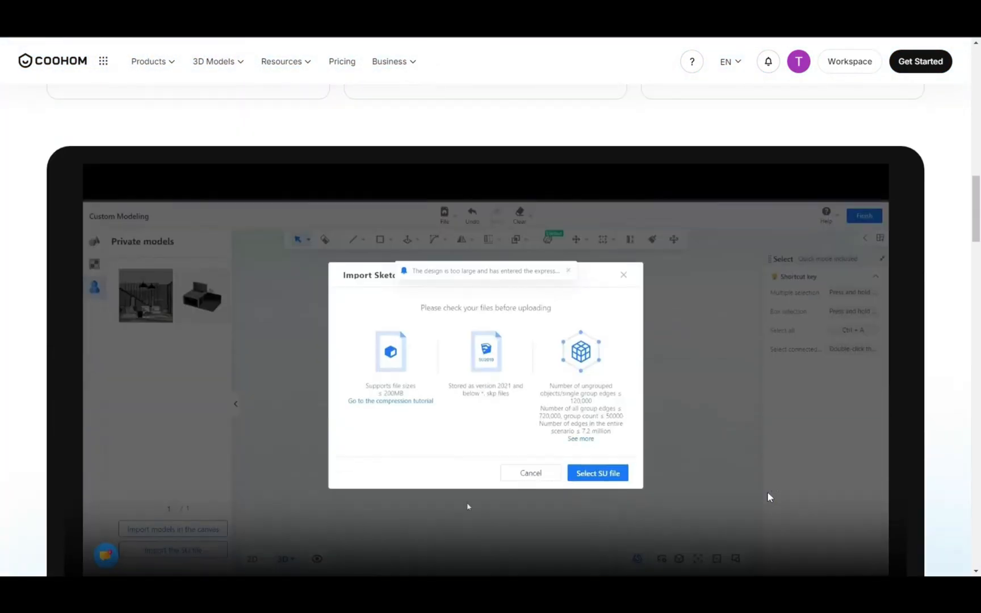
pyautogui.scroll(-2, 767, 496)
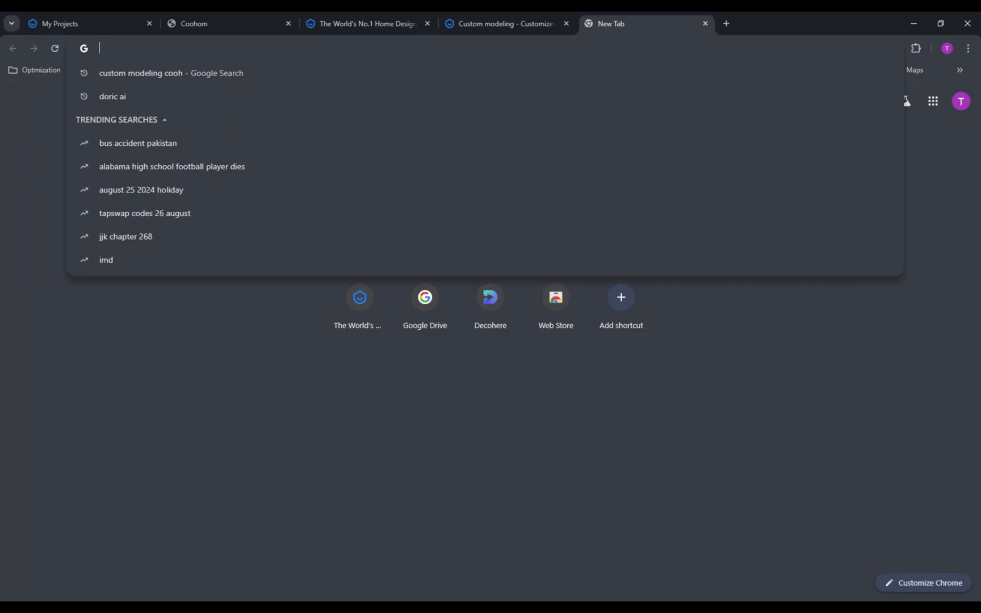
# Open coohom.com in the new browser tab.
pyautogui.write('coohom.co')
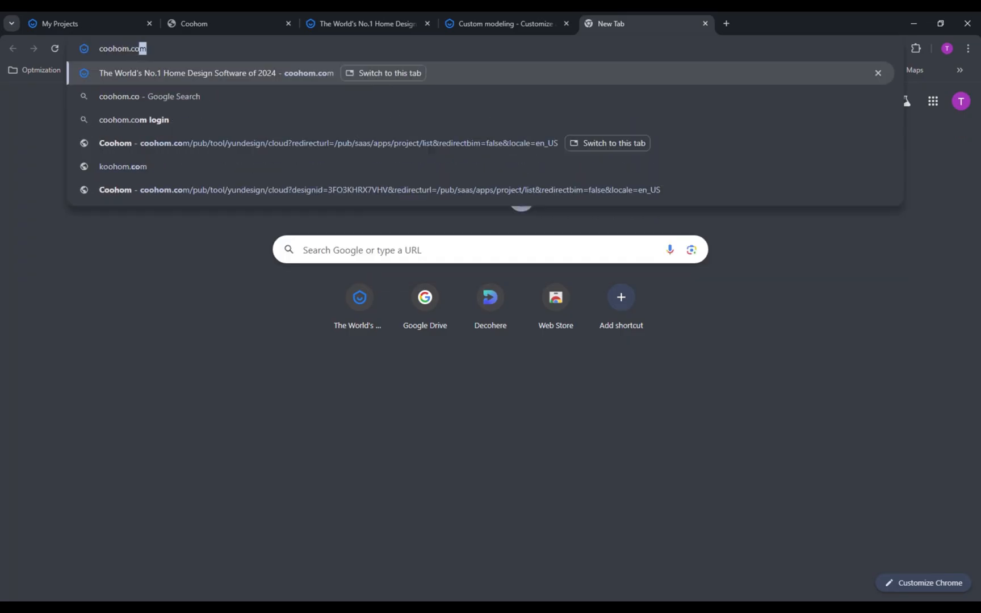
pyautogui.press('Return')
pyautogui.click(340, 86)
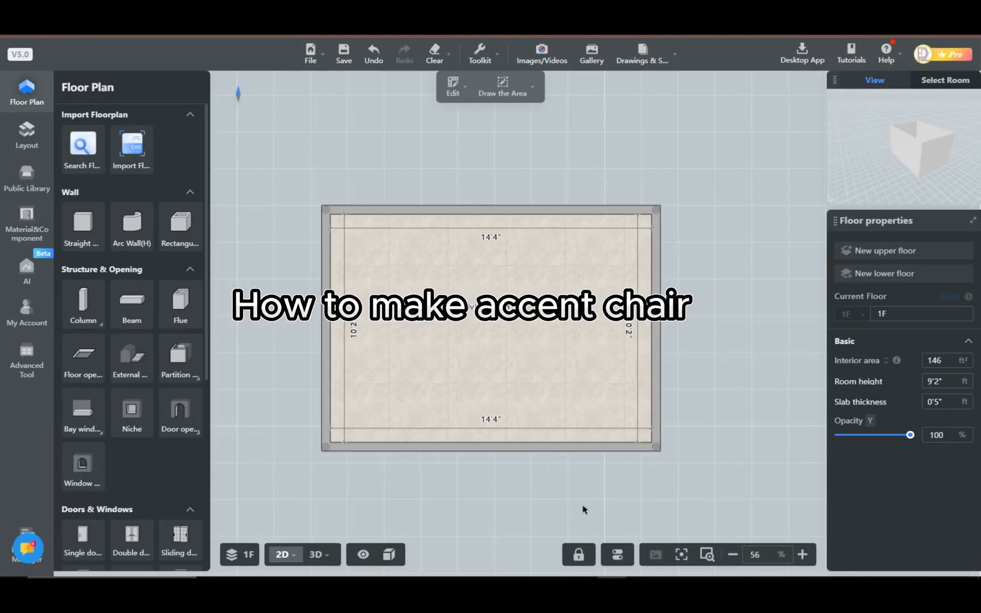
pyautogui.click(618, 556)
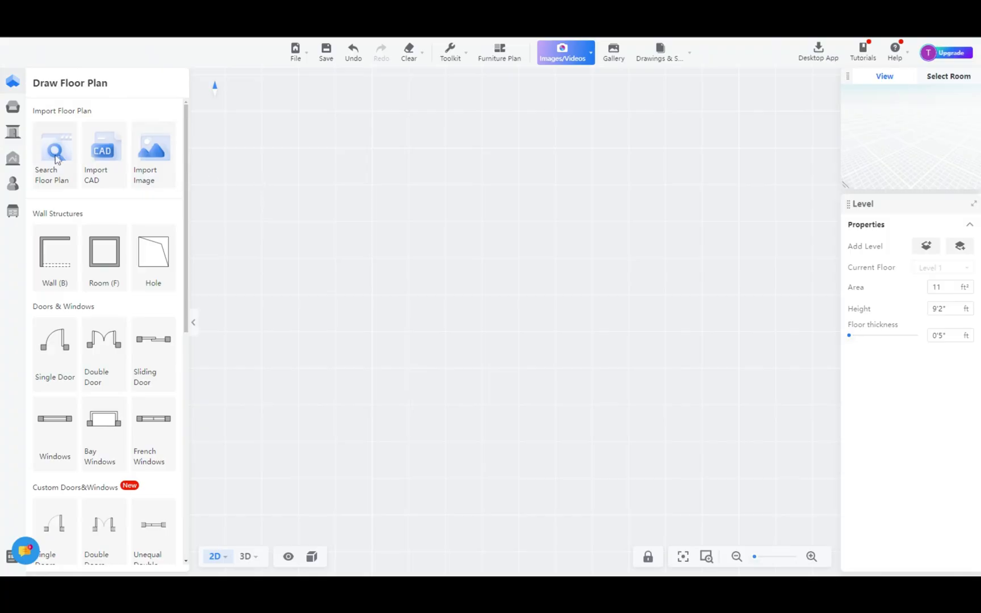
# Draw a rectangular room 14'4" wide by 10'2" deep on the floor plan.
pyautogui.click(101, 250)
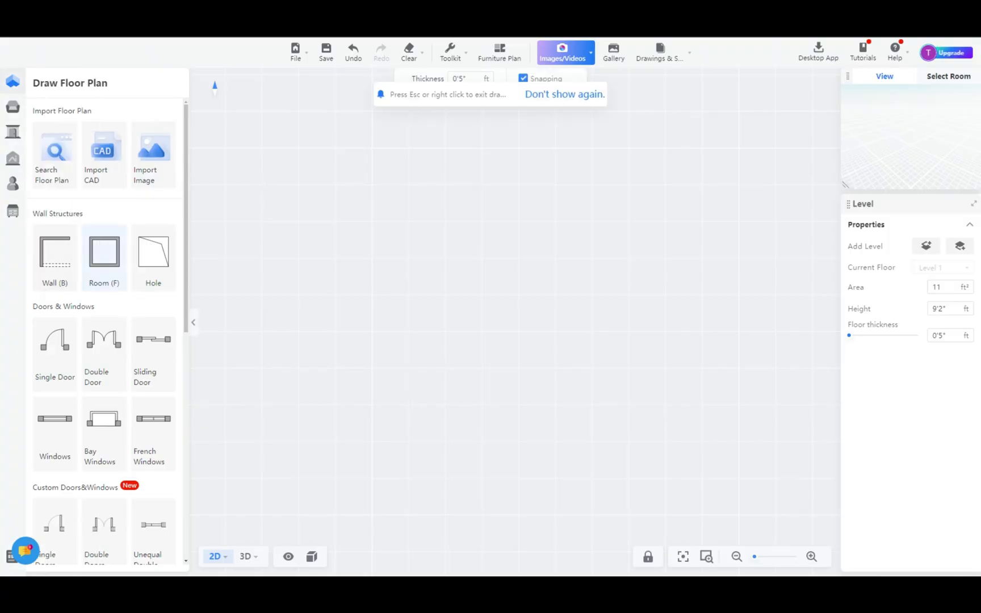
pyautogui.moveTo(272, 148); pyautogui.dragTo(724, 484)
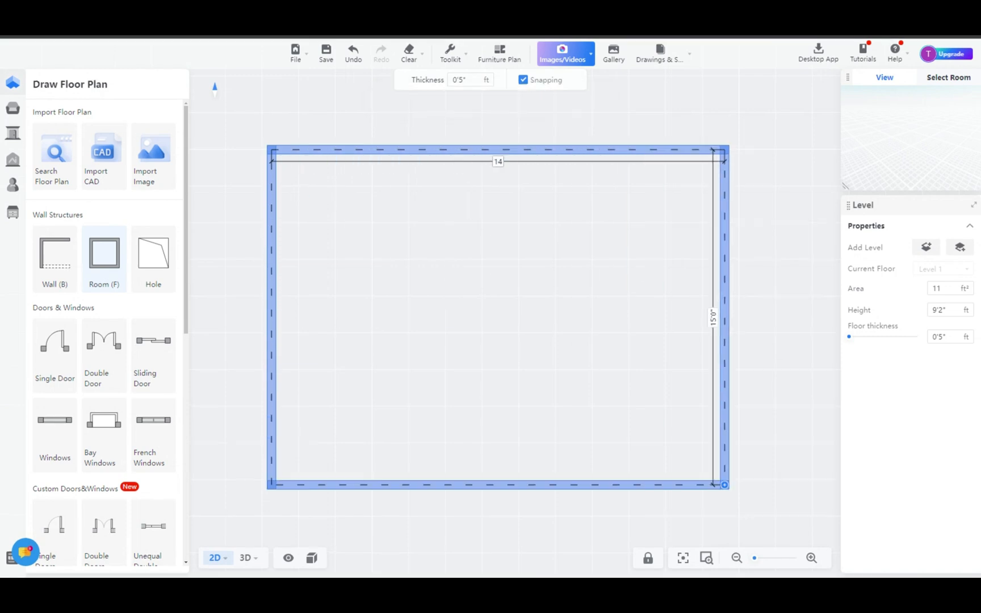
pyautogui.write("14'4")
pyautogui.press('Tab')
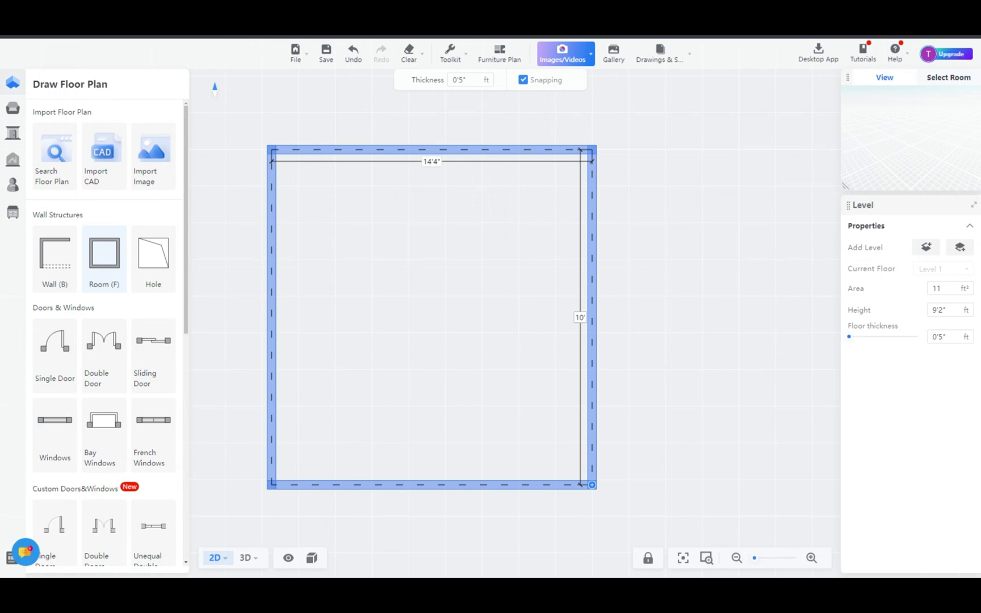
pyautogui.press('Return')
pyautogui.click(869, 275)
pyautogui.press('Escape')
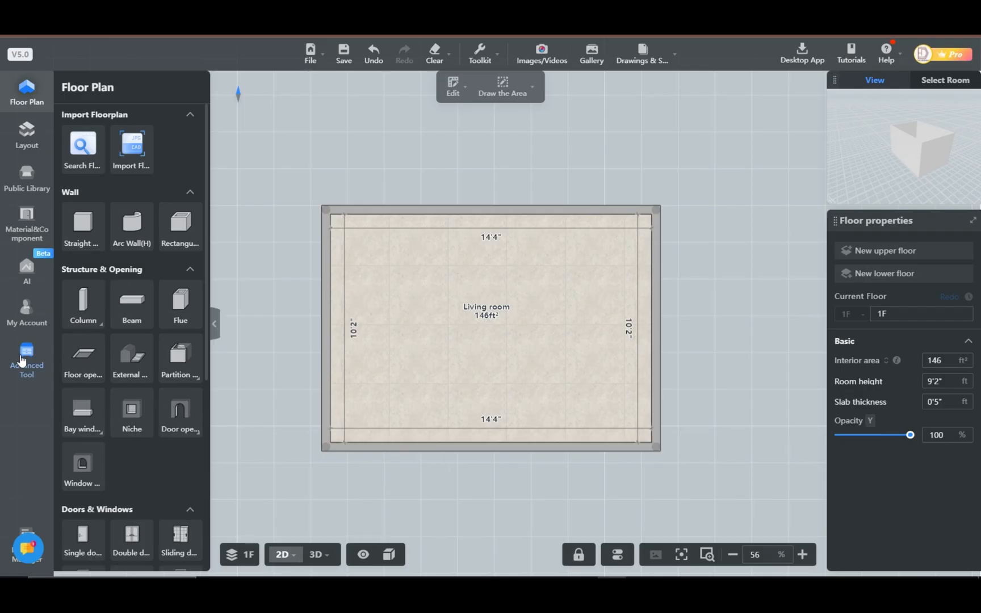
# Open the living room in the Custom Modeling tool.
pyautogui.click(22, 361)
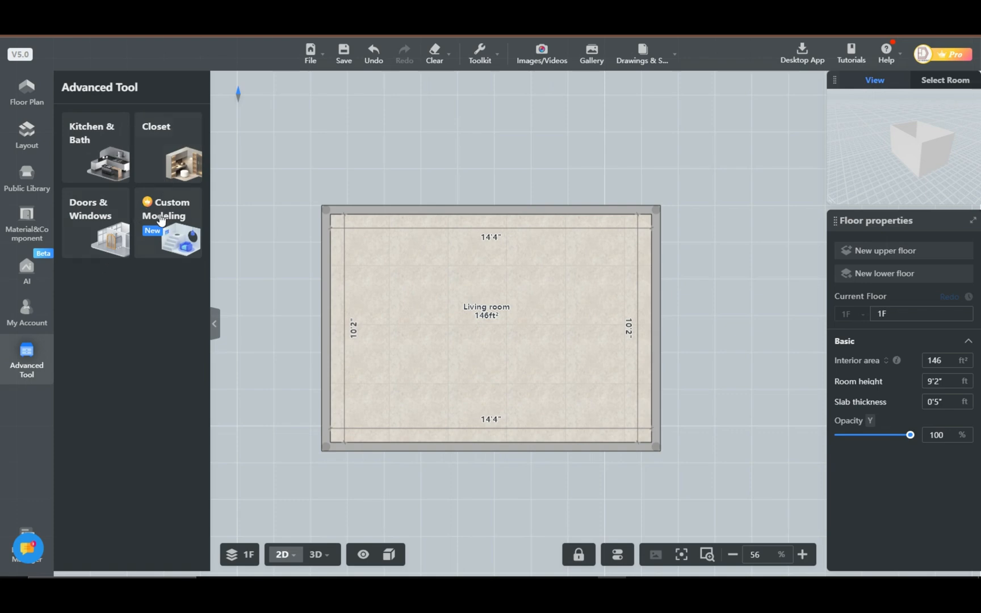
pyautogui.click(180, 237)
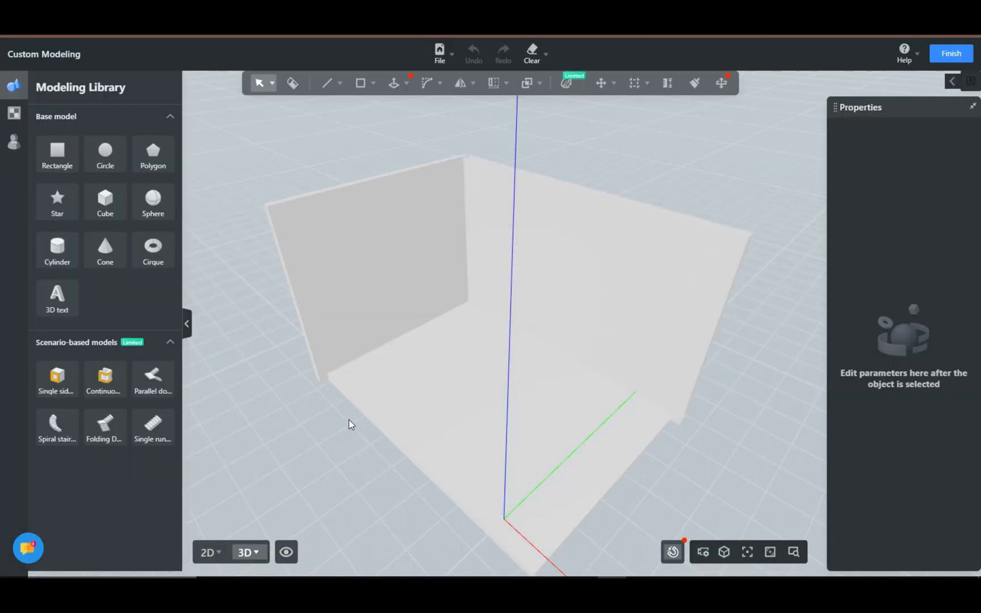
pyautogui.press('e')
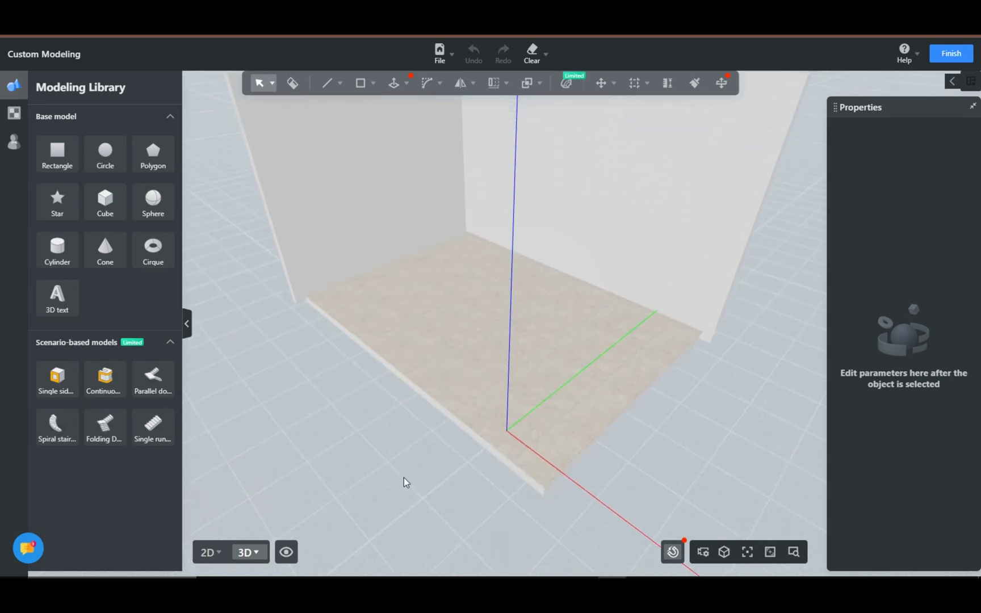
pyautogui.press('w')
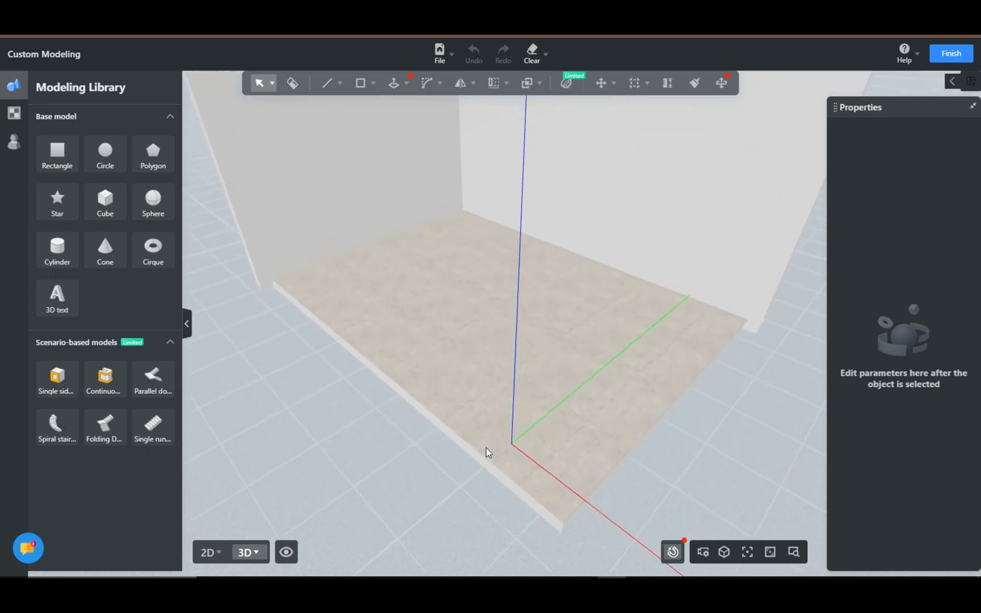
pyautogui.moveTo(486, 452); pyautogui.dragTo(499, 429)
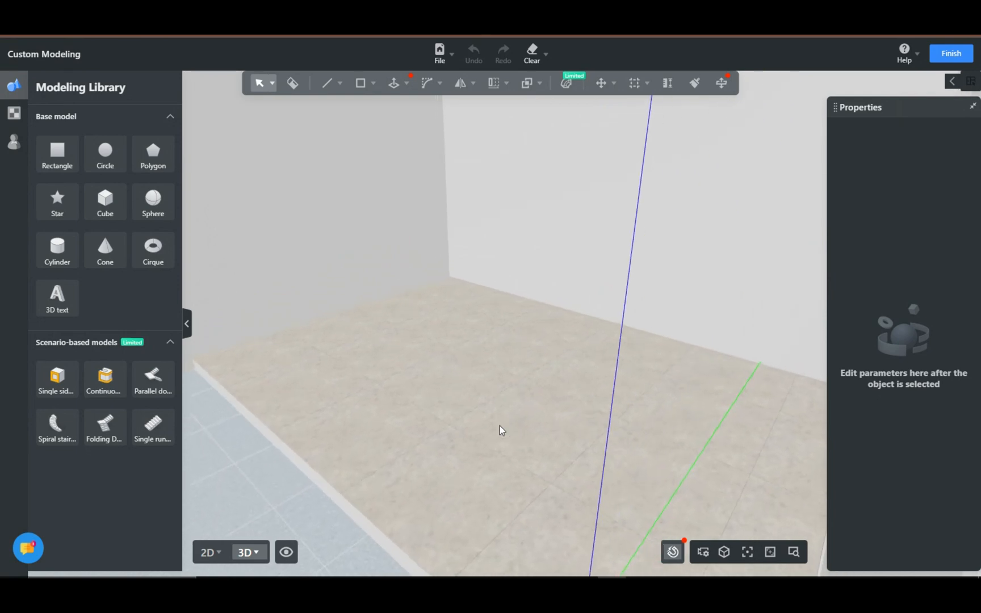
# Draw a rectangle on the room floor and set its Y size to 29.53 inches, following the chair reference image.
pyautogui.click(63, 166)
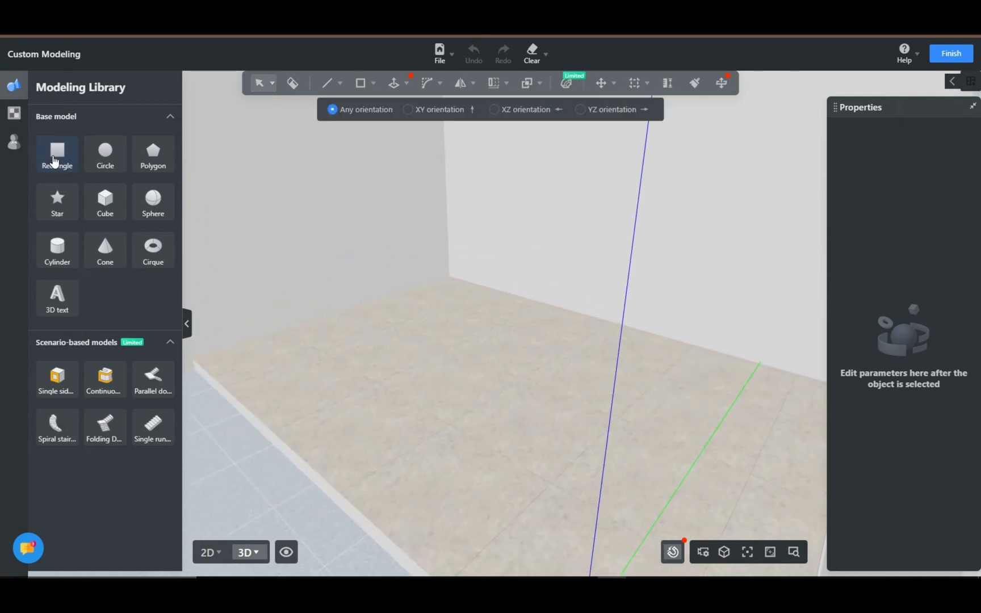
pyautogui.click(426, 401)
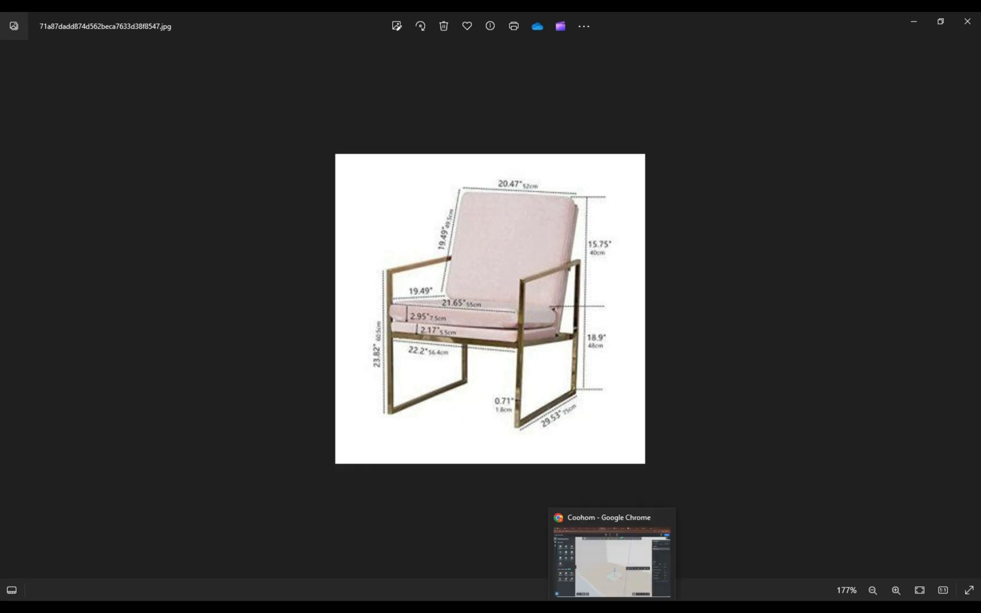
pyautogui.click(611, 579)
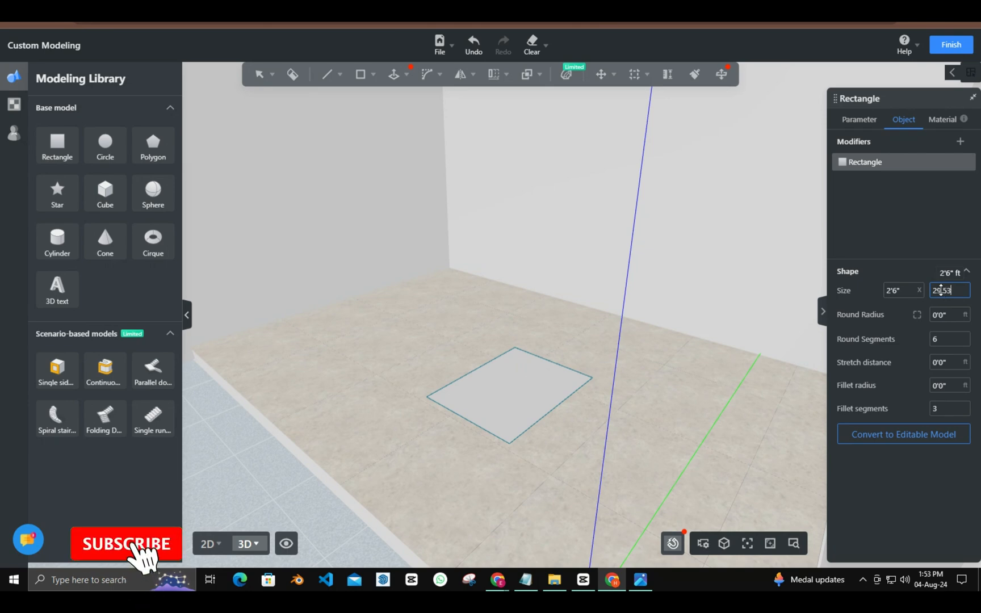
pyautogui.press('Return')
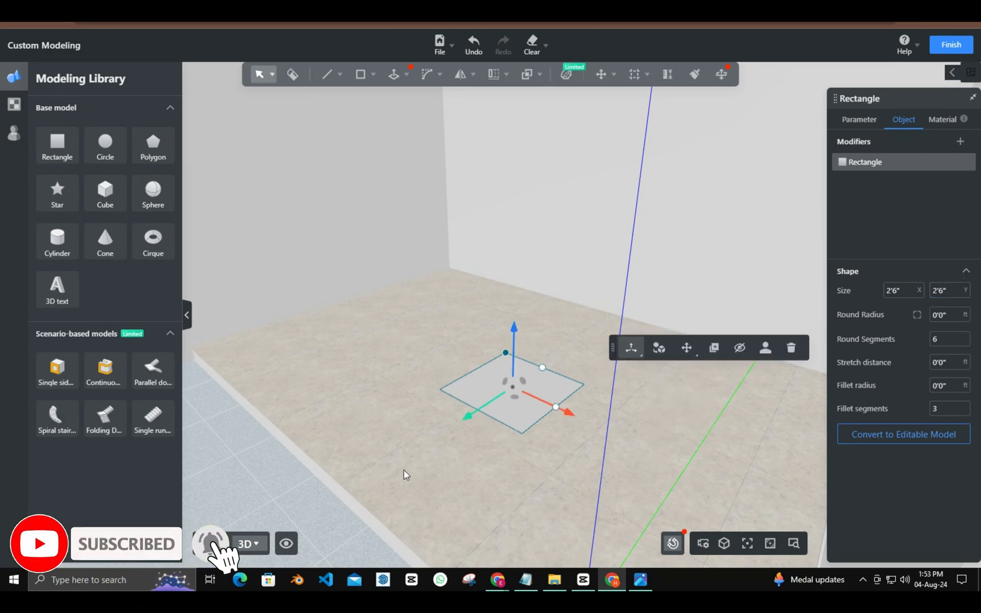
pyautogui.click(404, 475)
pyautogui.click(518, 386)
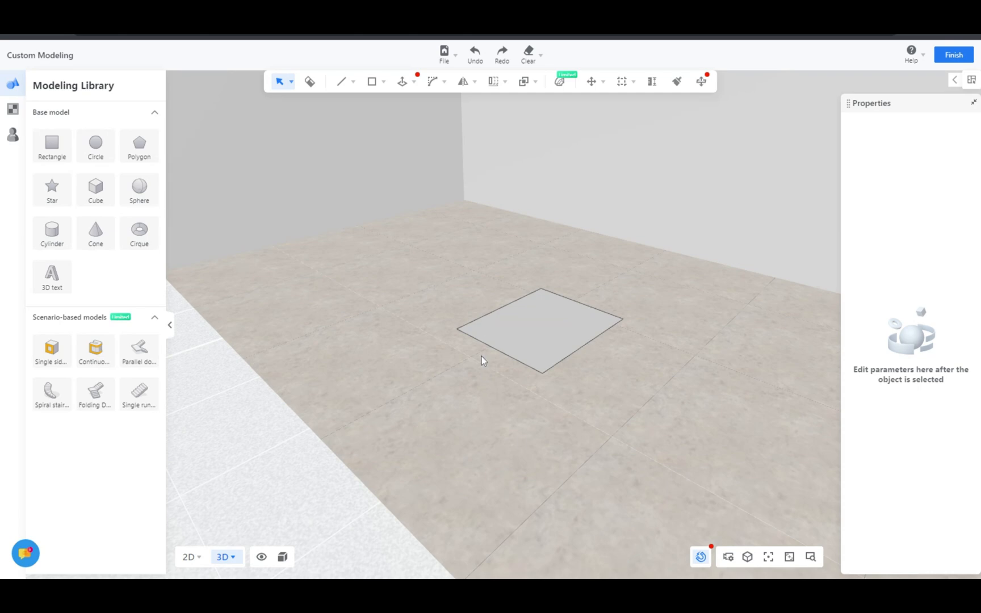
pyautogui.click(532, 327)
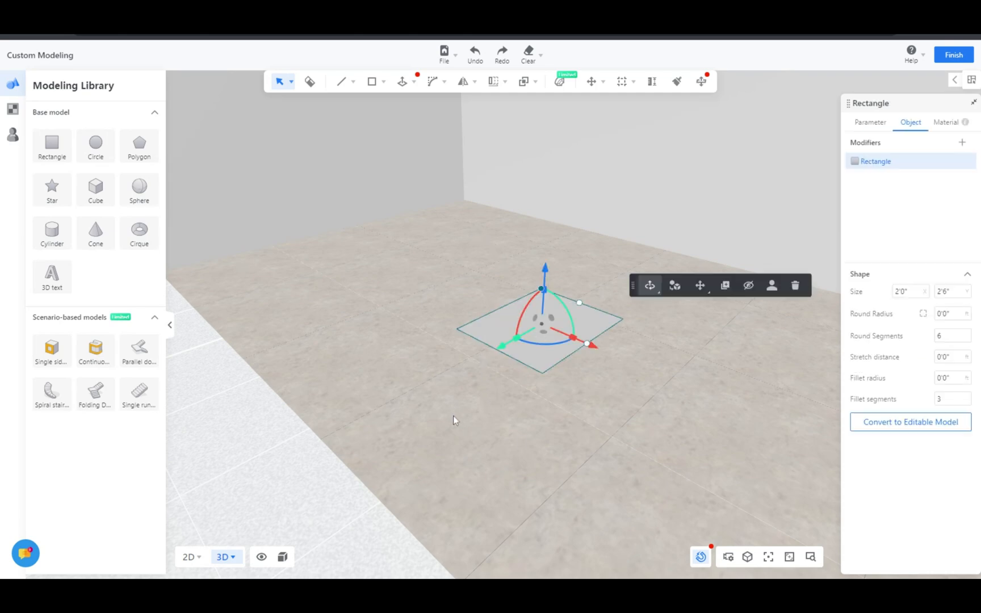
pyautogui.click(530, 359)
pyautogui.moveTo(402, 84)
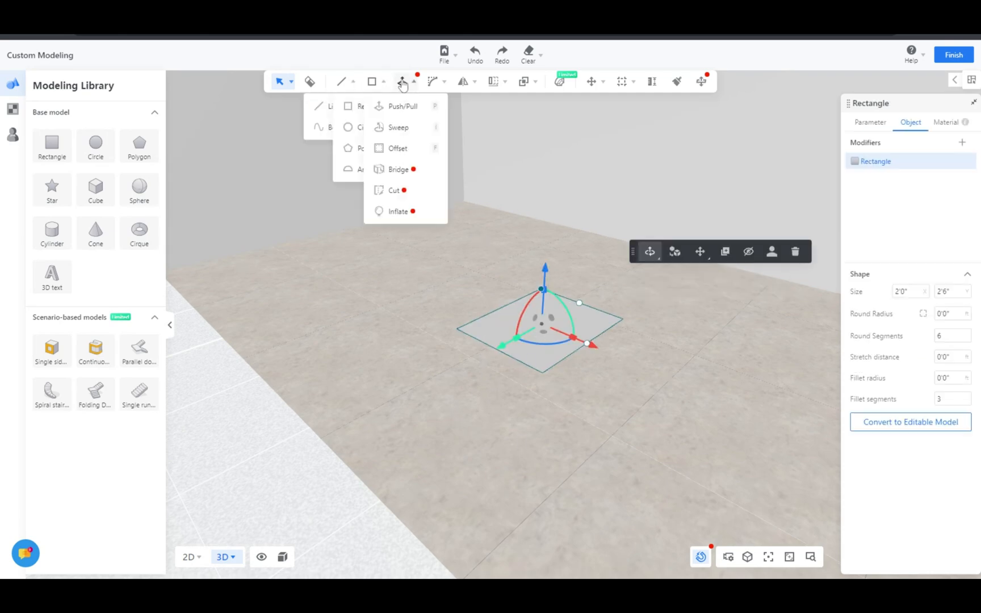
pyautogui.click(402, 150)
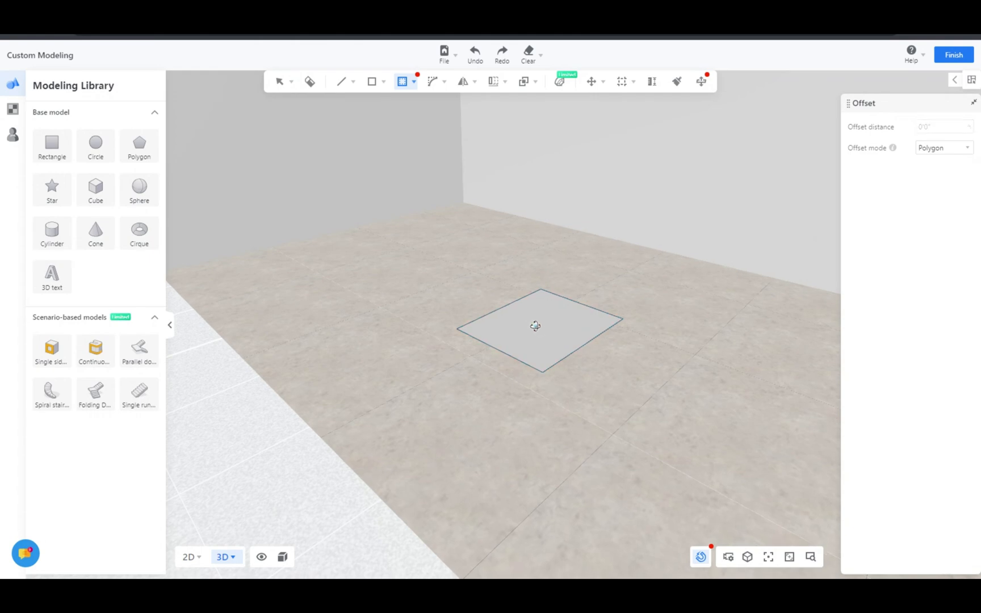
pyautogui.press('Escape')
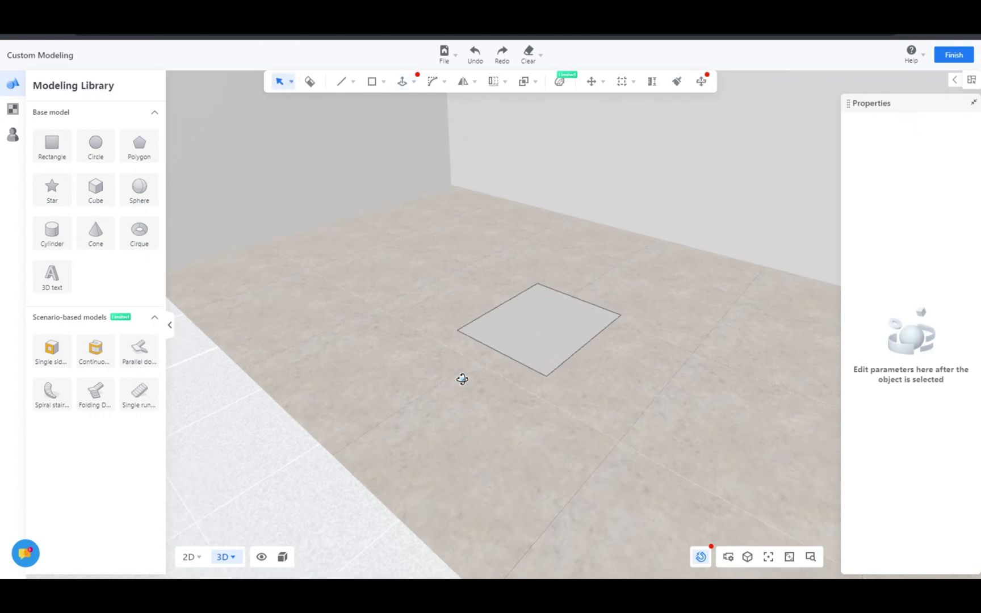
# Convert the floor rectangle to an editable model.
pyautogui.moveTo(462, 379); pyautogui.dragTo(575, 414)
pyautogui.click(525, 306)
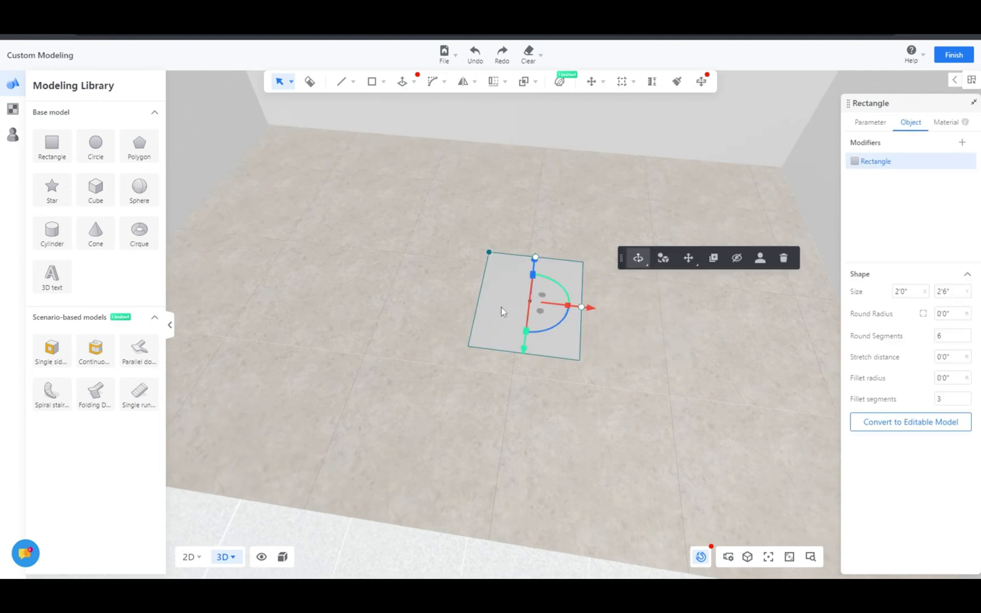
pyautogui.click(661, 259)
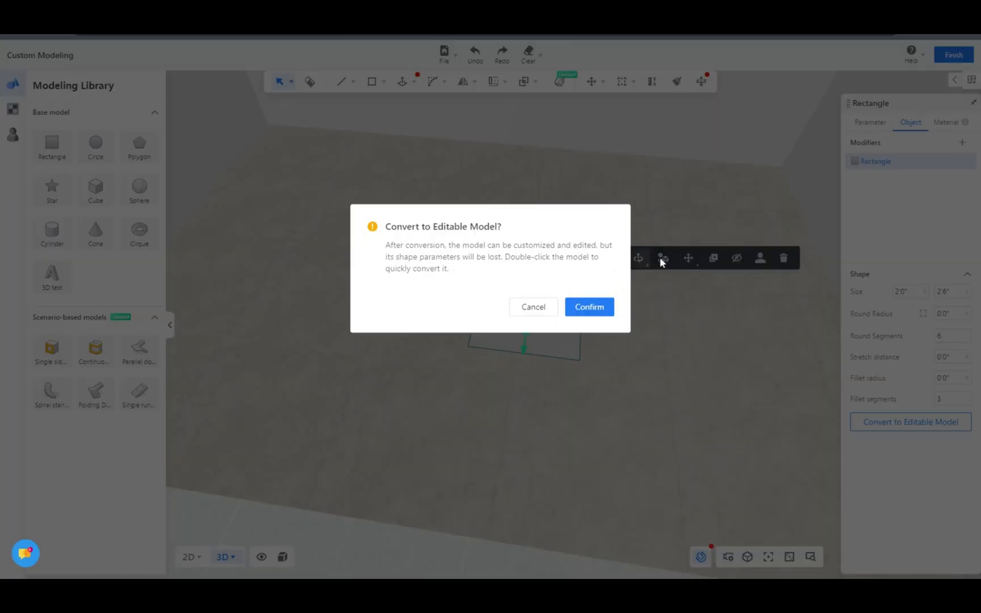
pyautogui.click(584, 311)
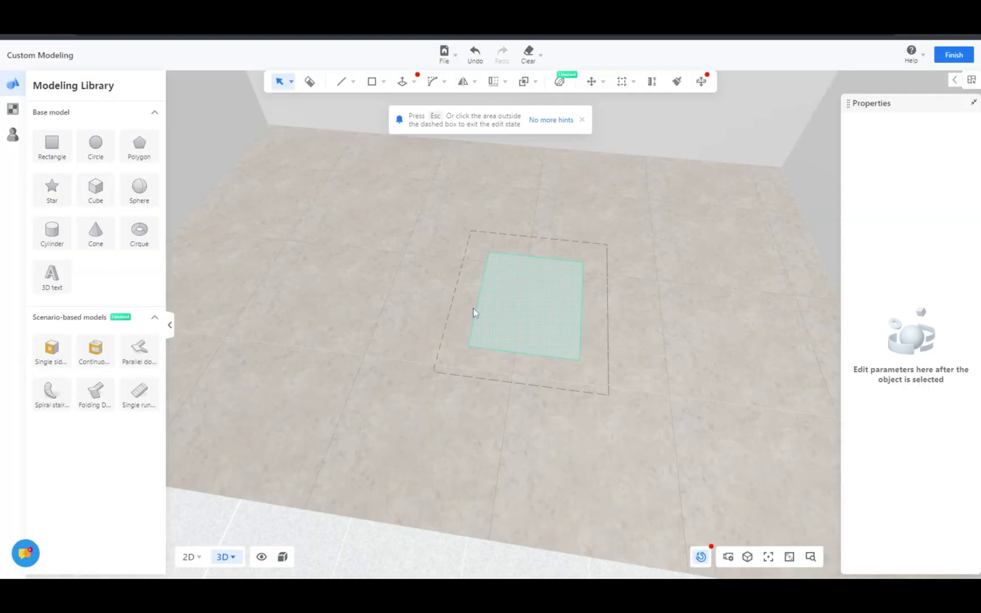
# Offset the rectangle's face inward by 0.71 inches and delete the inner face, leaving a thin rectangular frame.
pyautogui.moveTo(475, 312); pyautogui.dragTo(452, 380)
pyautogui.click(557, 321)
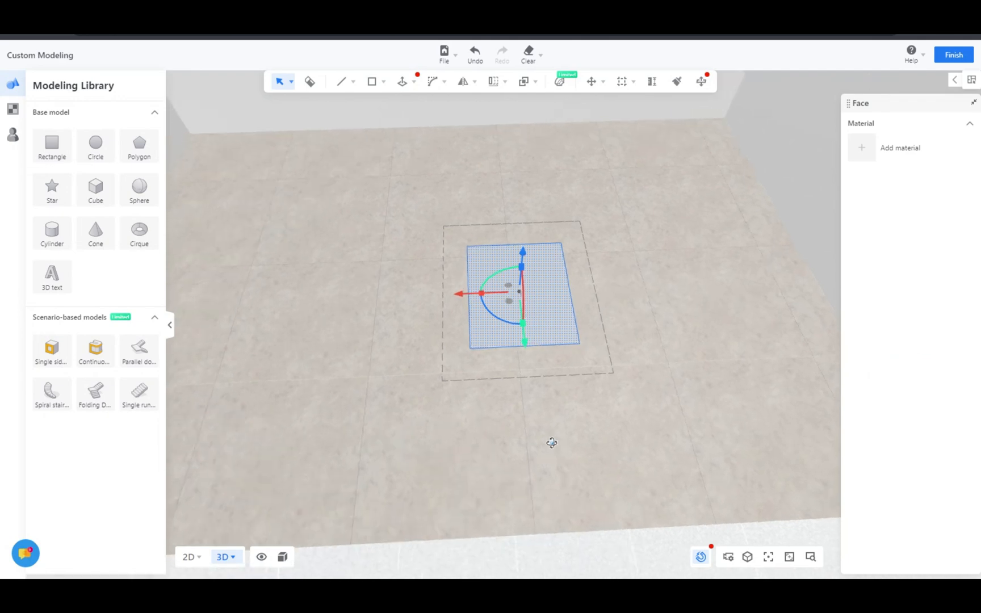
pyautogui.scroll(2, 557, 297)
pyautogui.scroll(2, 559, 452)
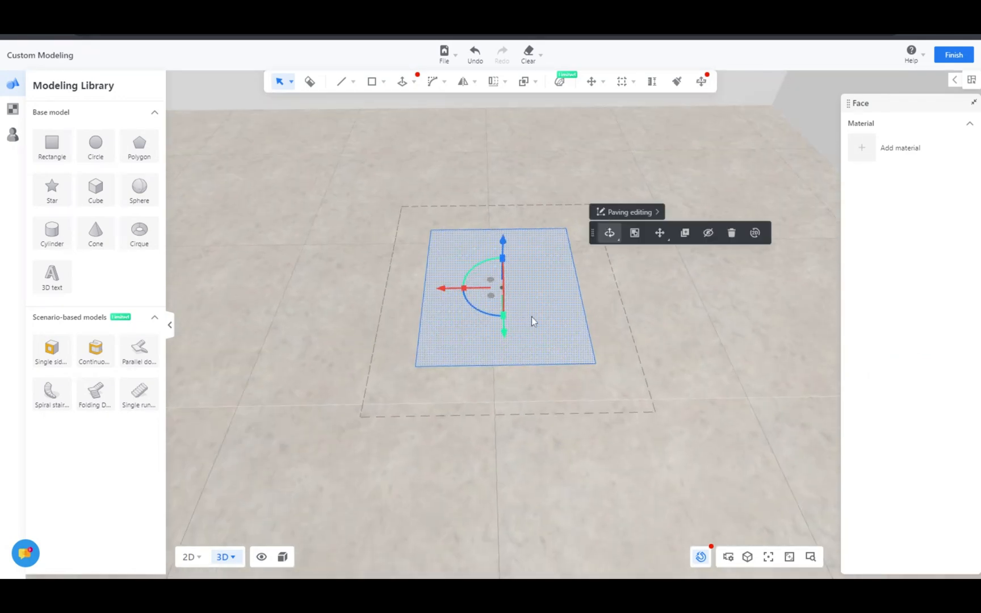
pyautogui.click(402, 85)
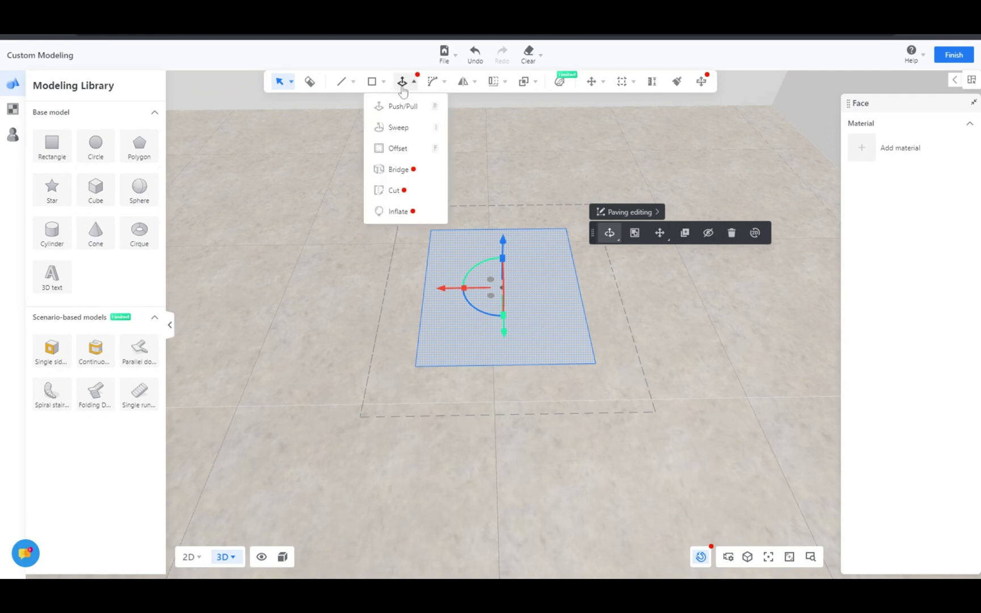
pyautogui.click(435, 90)
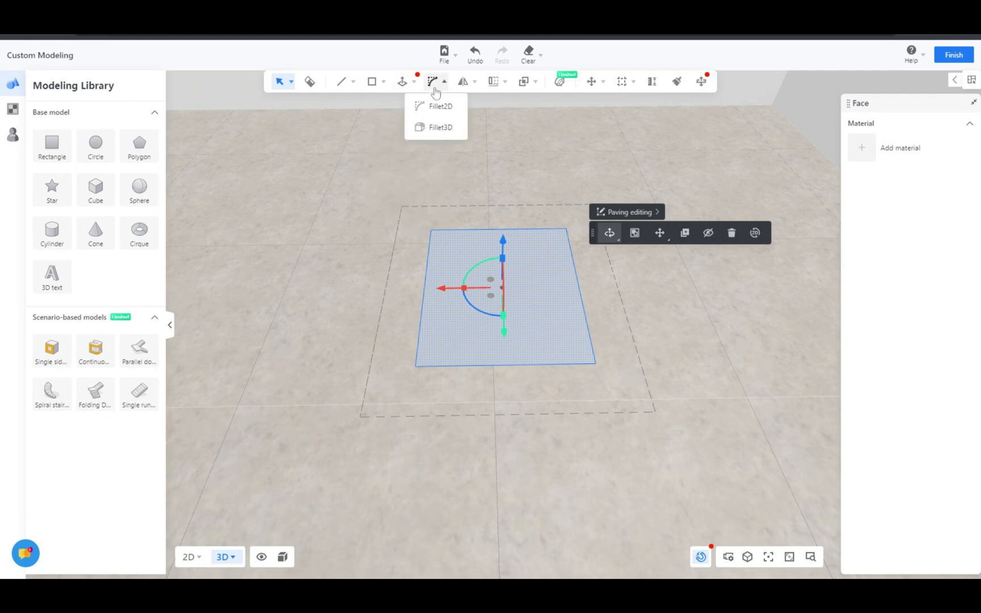
pyautogui.click(376, 89)
pyautogui.click(403, 84)
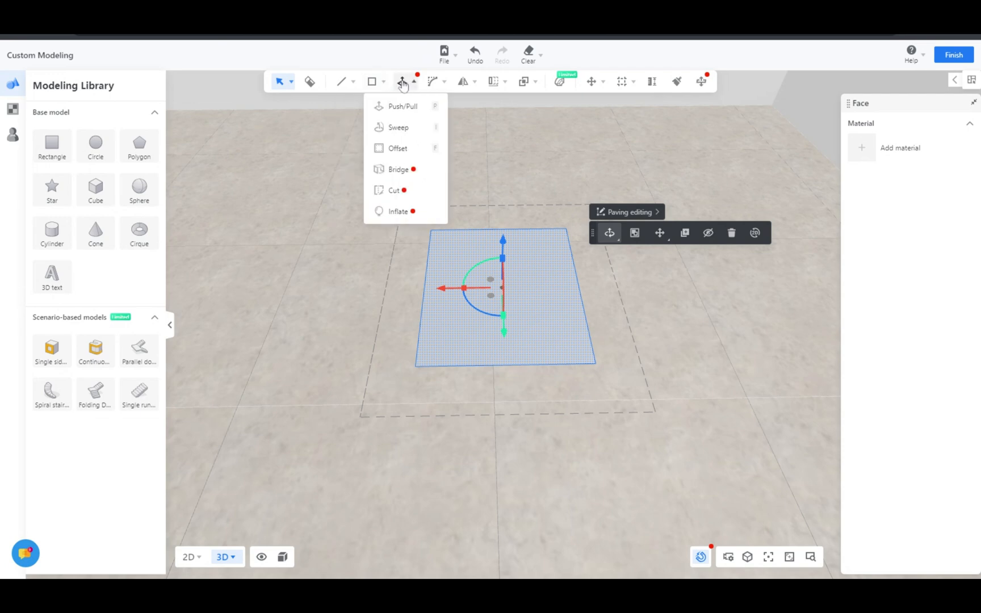
pyautogui.click(399, 149)
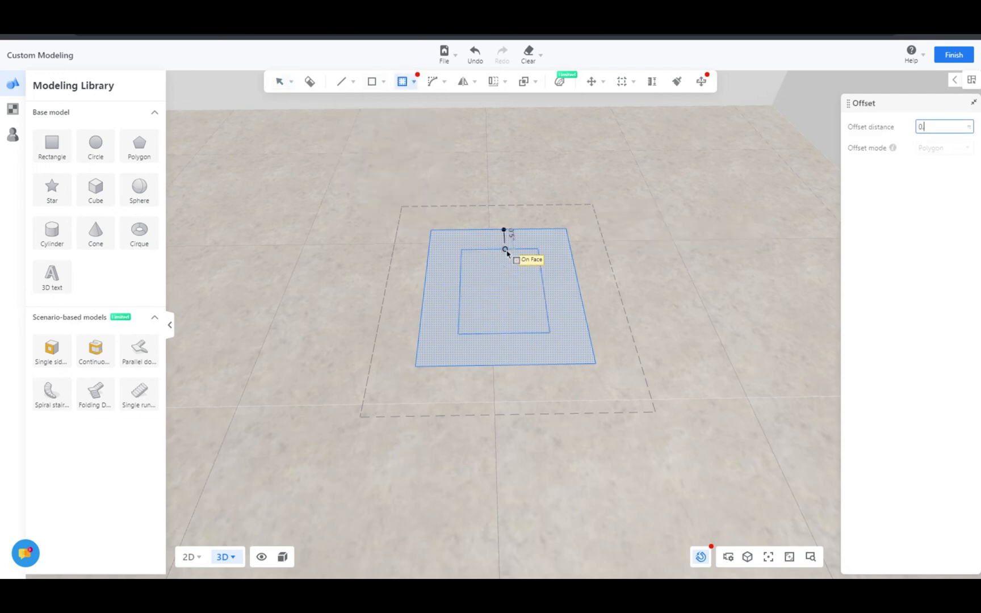
pyautogui.write('0.71')
pyautogui.press('Return')
pyautogui.press('Escape')
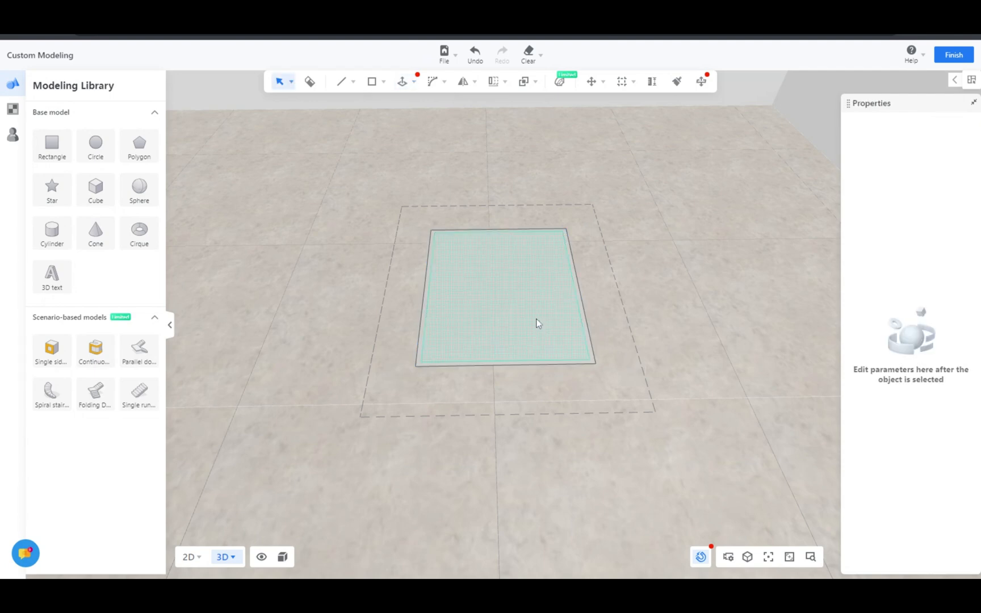
pyautogui.click(541, 324)
pyautogui.press('Escape')
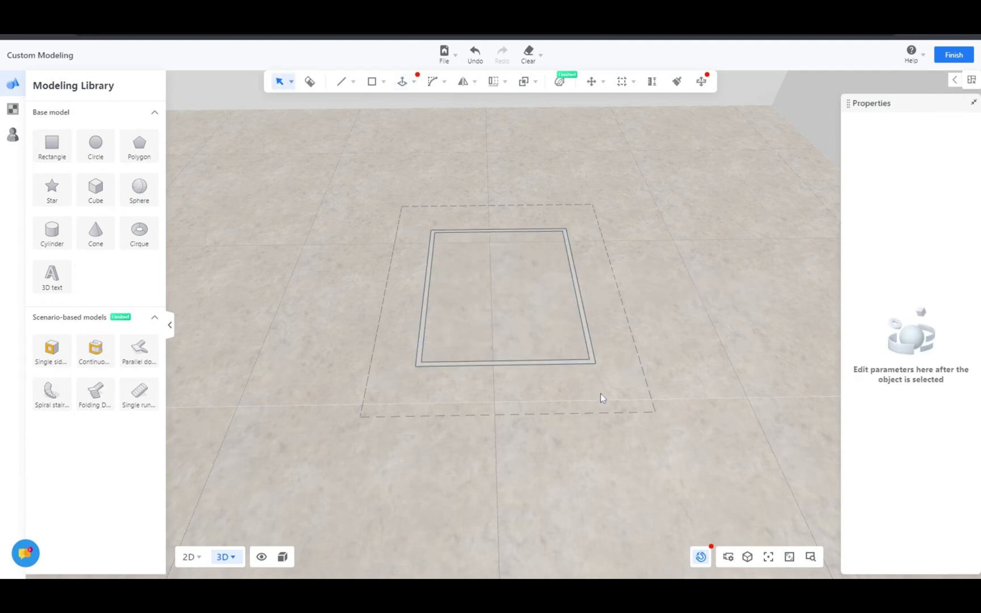
# Push/Pull the thin frame's face upward by 0.71 inches.
pyautogui.moveTo(602, 397); pyautogui.dragTo(562, 393, button='right')
pyautogui.press('p')
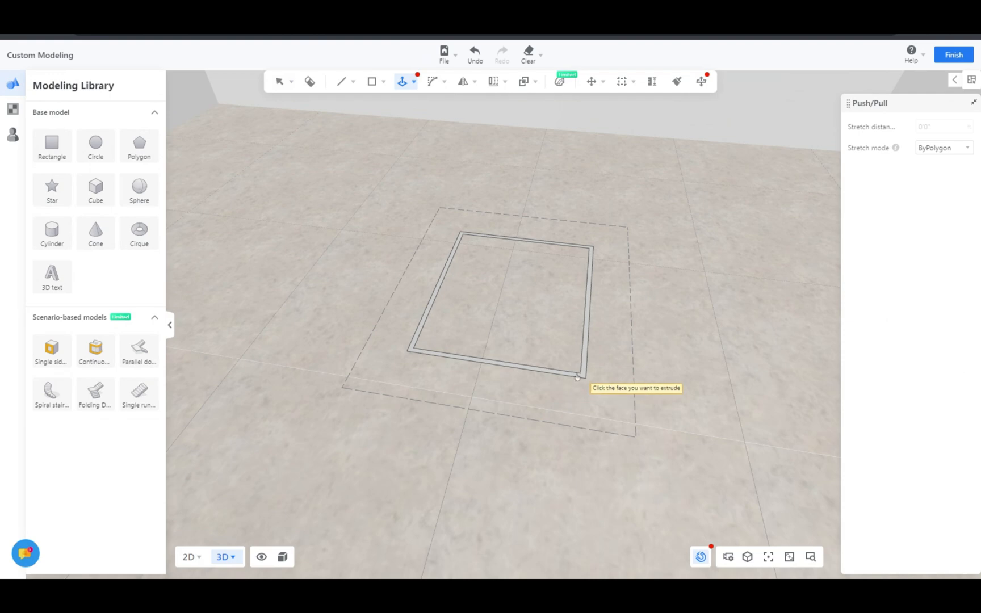
pyautogui.moveTo(613, 396); pyautogui.dragTo(558, 357, button='right')
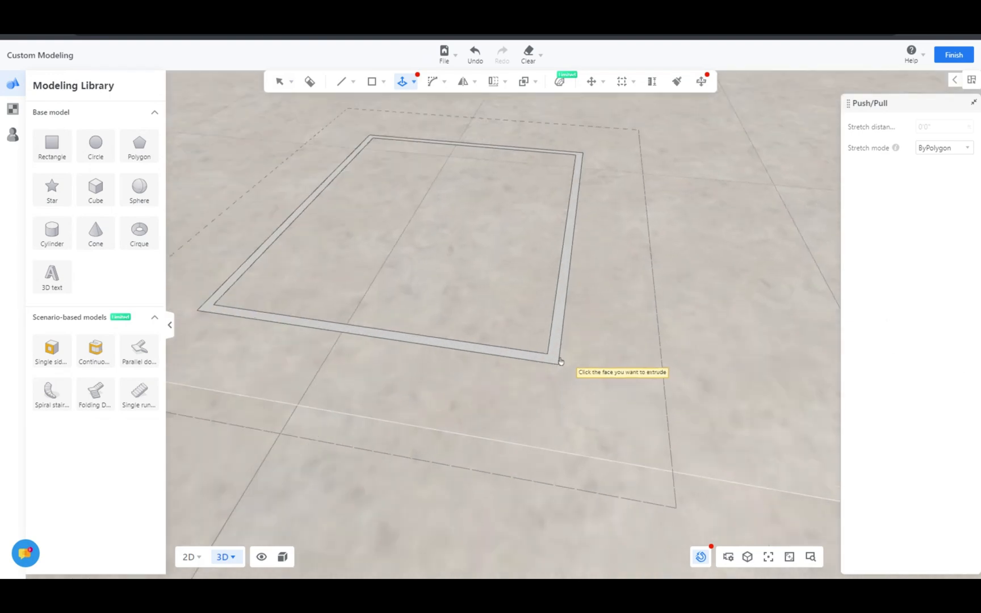
pyautogui.press('Escape')
pyautogui.click(559, 364)
pyautogui.press('p')
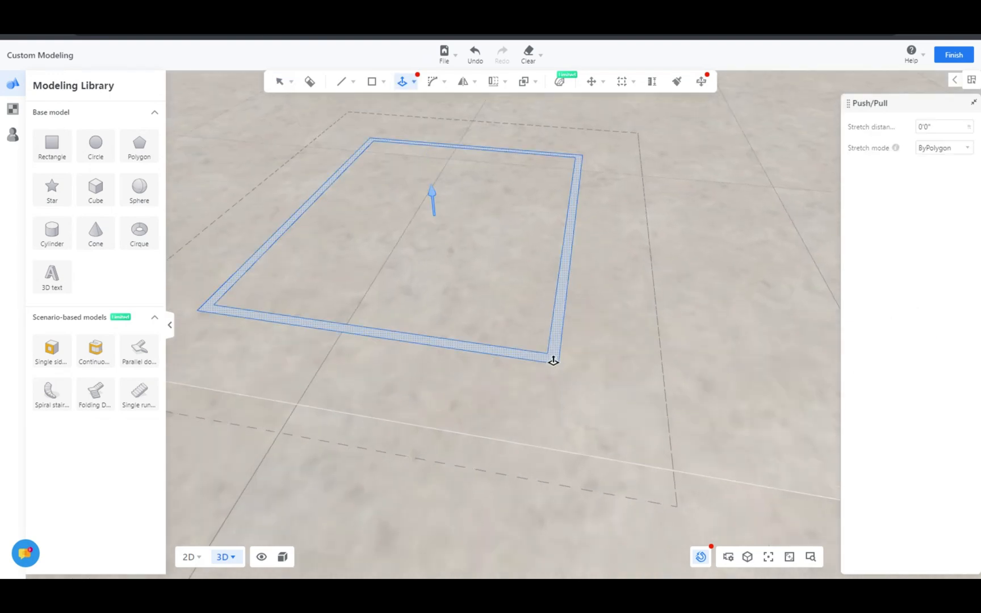
pyautogui.click(561, 361)
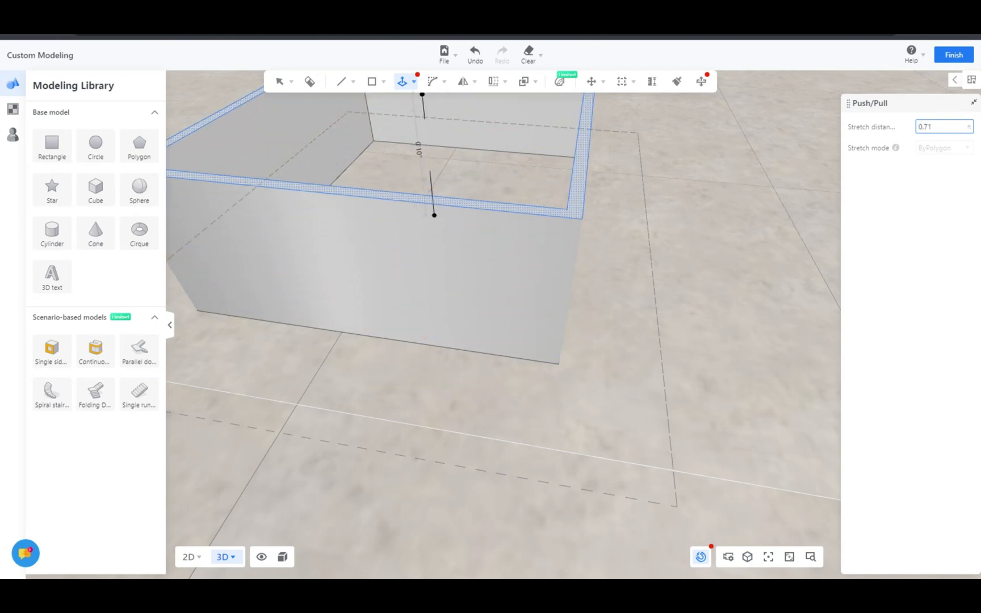
pyautogui.press('Escape')
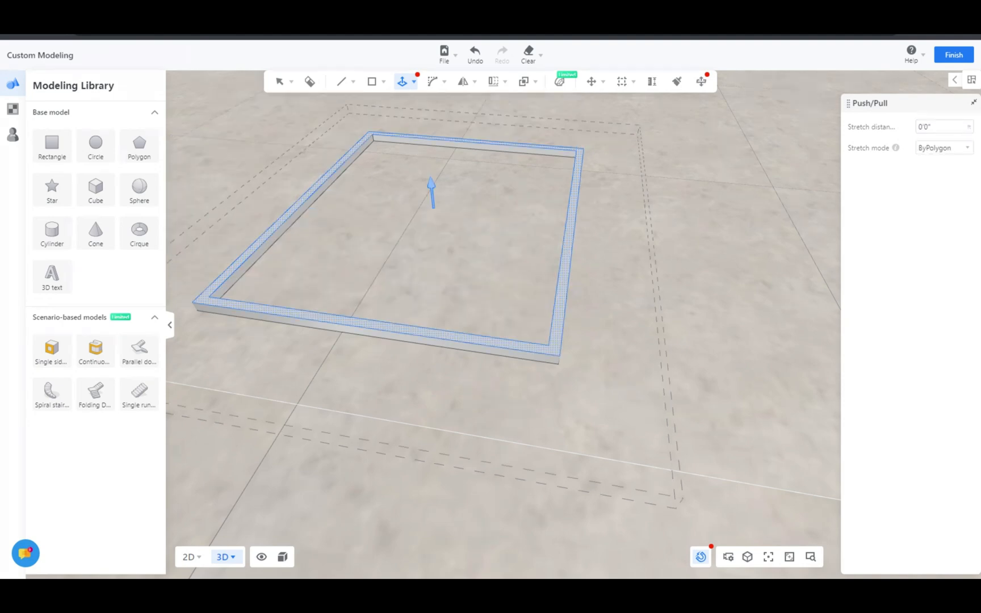
pyautogui.hotkey('ctrl', 'z')
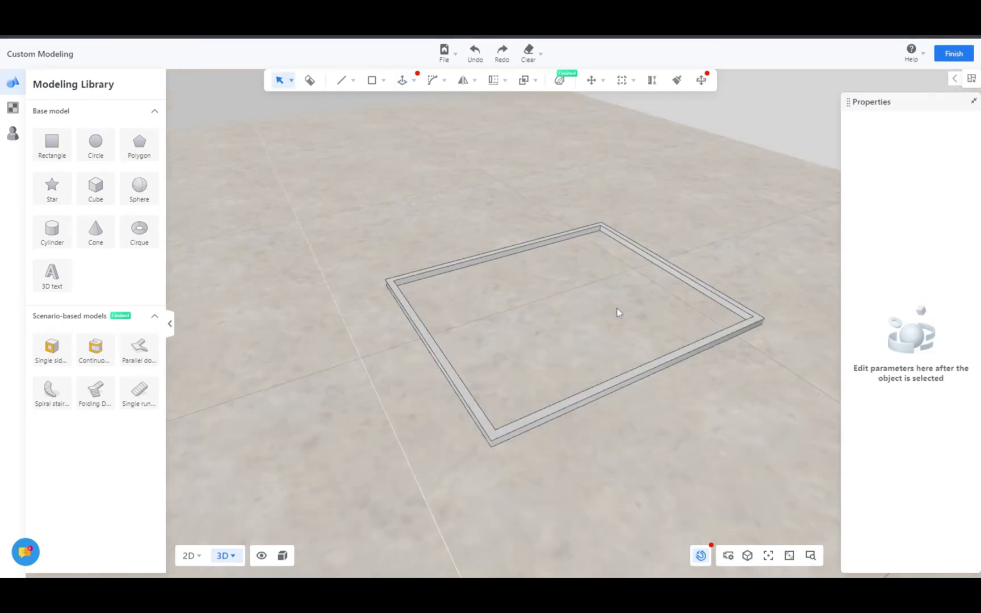
# Rotate the flat rectangular frame 90° so that it stands upright.
pyautogui.click(606, 386)
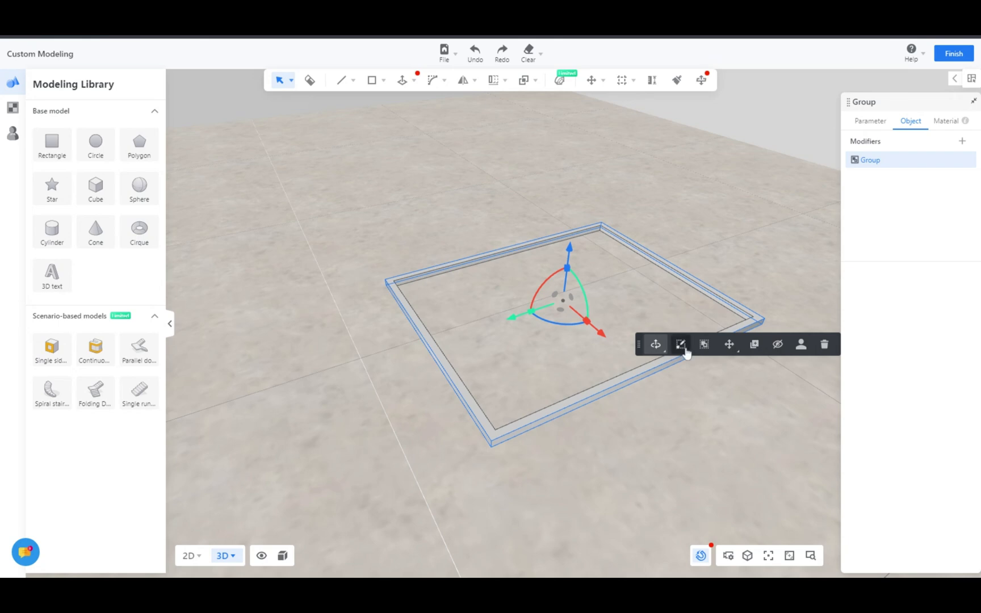
pyautogui.click(656, 344)
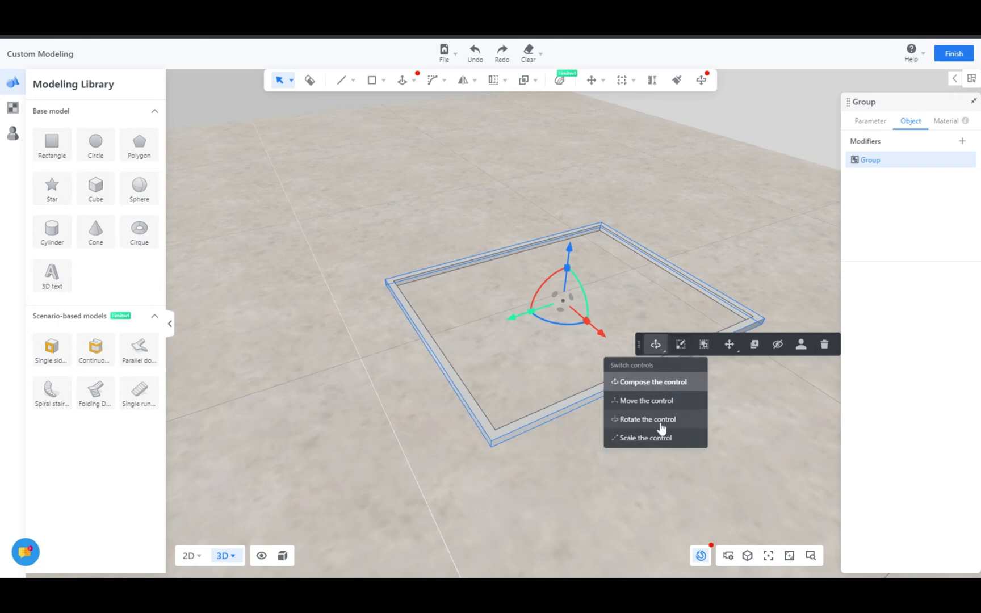
pyautogui.click(647, 419)
pyautogui.moveTo(551, 278); pyautogui.dragTo(548, 326)
# Move the upright frame vertically until its lower bar rests on the floor.
pyautogui.click(653, 345)
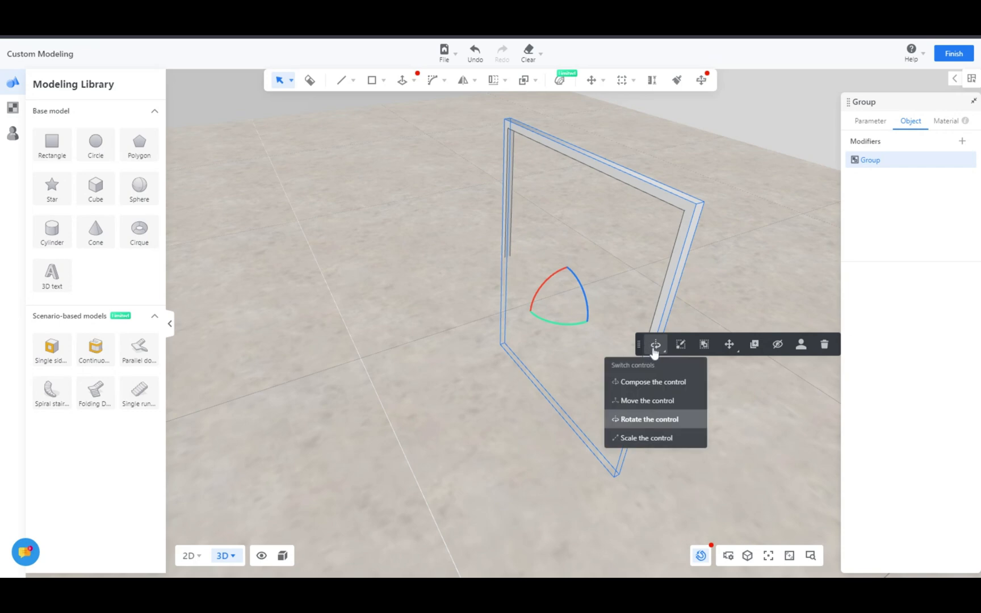
pyautogui.click(651, 404)
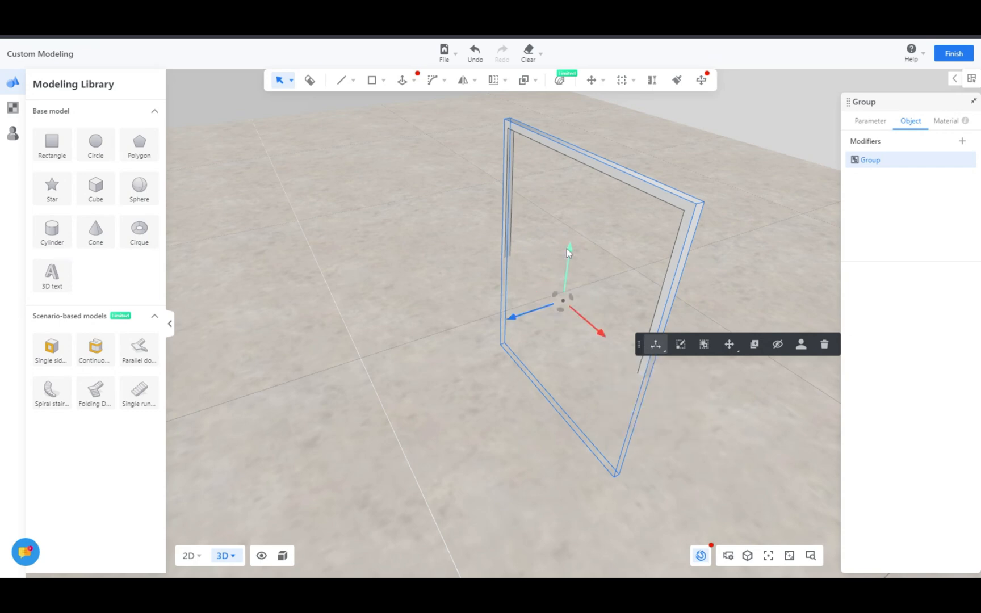
pyautogui.moveTo(568, 252); pyautogui.dragTo(658, 157)
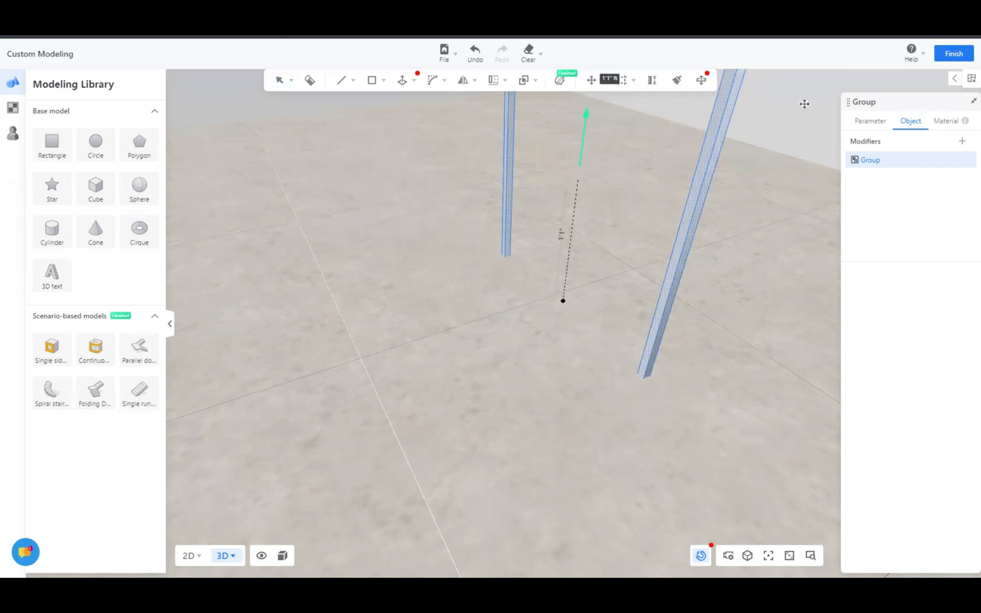
pyautogui.moveTo(804, 104); pyautogui.dragTo(459, 350)
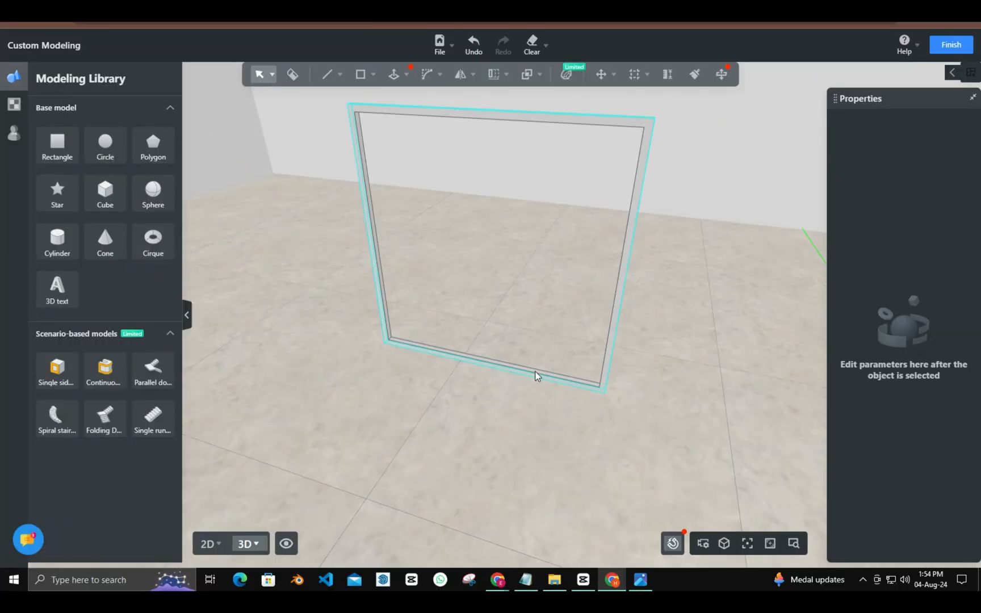
# Rotate the upright frame on the floor plane about its lower front corner by roughly a quarter turn.
pyautogui.click(536, 373)
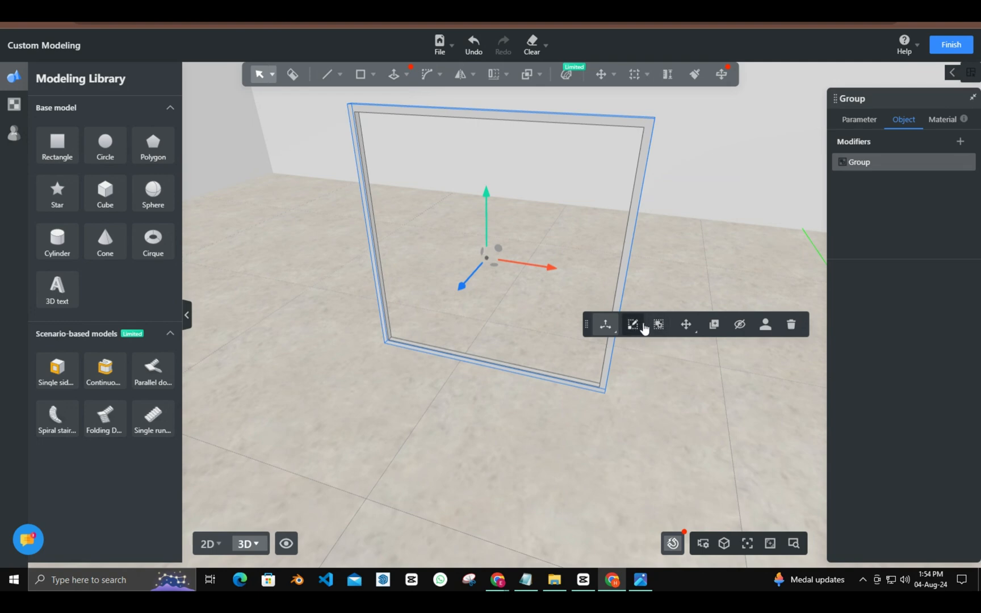
pyautogui.click(686, 325)
pyautogui.click(678, 386)
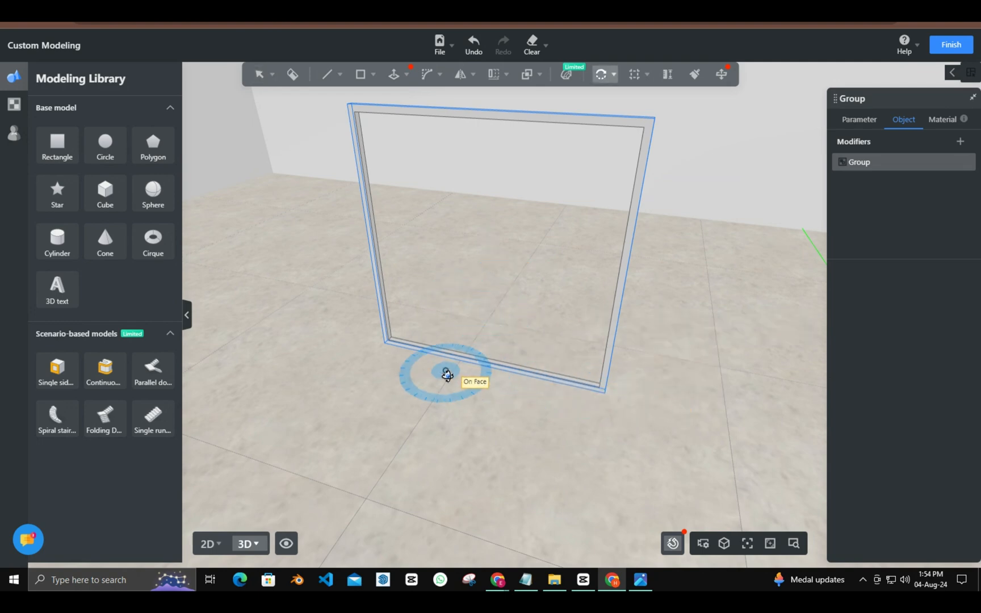
pyautogui.click(390, 352)
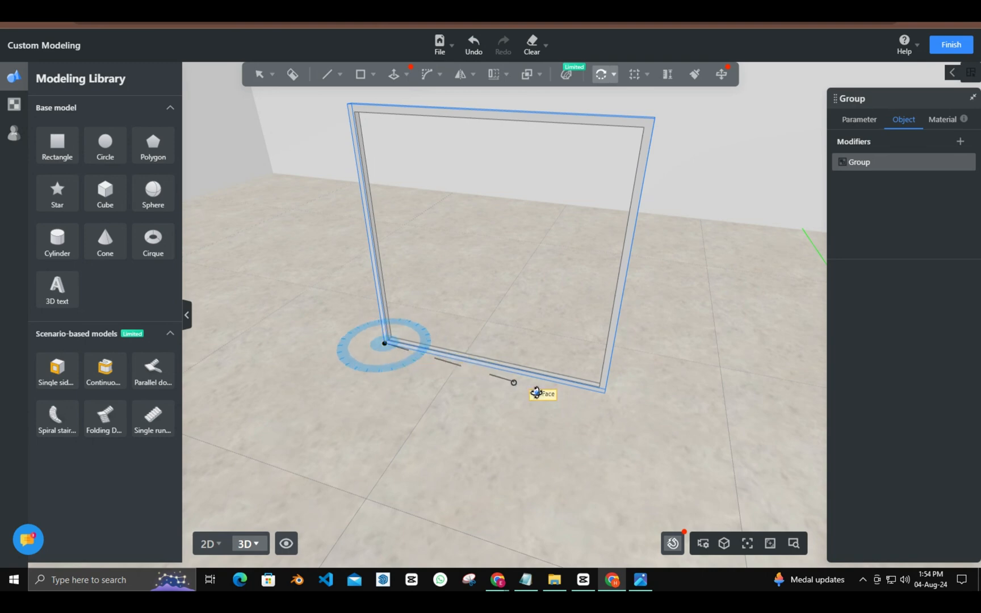
pyautogui.click(611, 402)
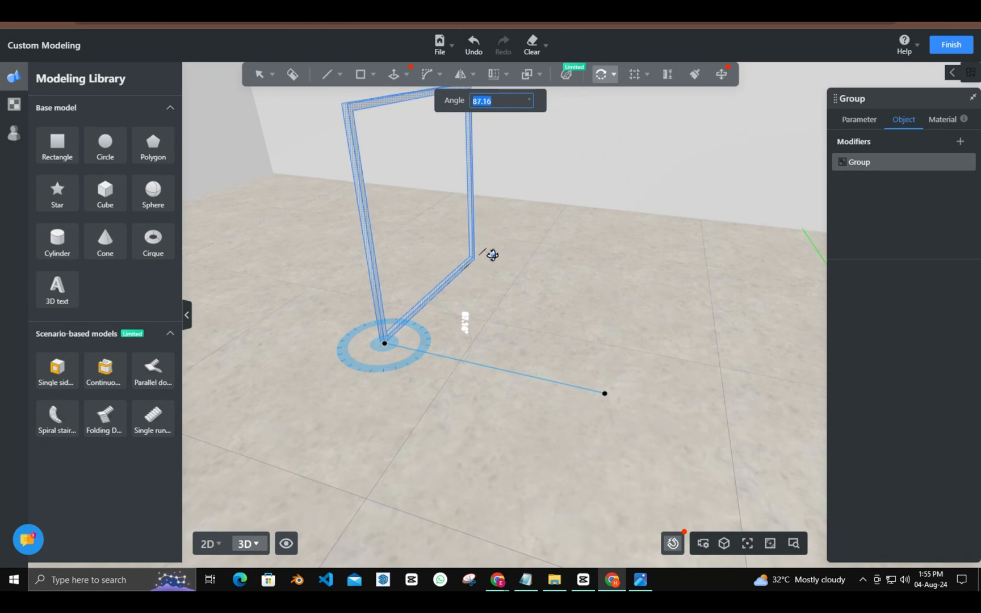
pyautogui.click(483, 255)
pyautogui.press('Escape')
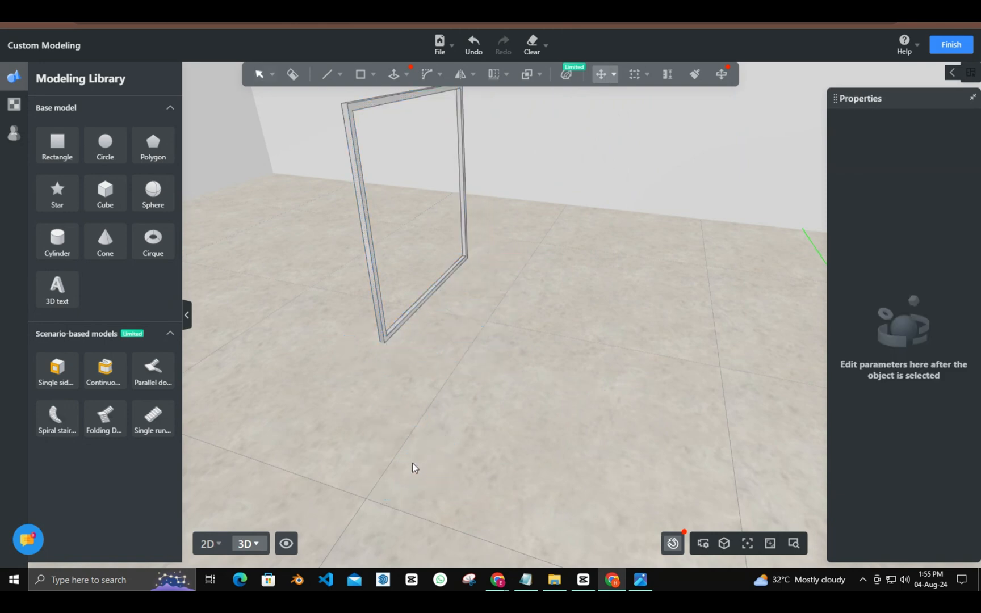
# Copy the side frame along the X axis from its lower corner by 22.2 inches, following the chair reference image.
pyautogui.click(383, 344)
pyautogui.moveTo(624, 286)
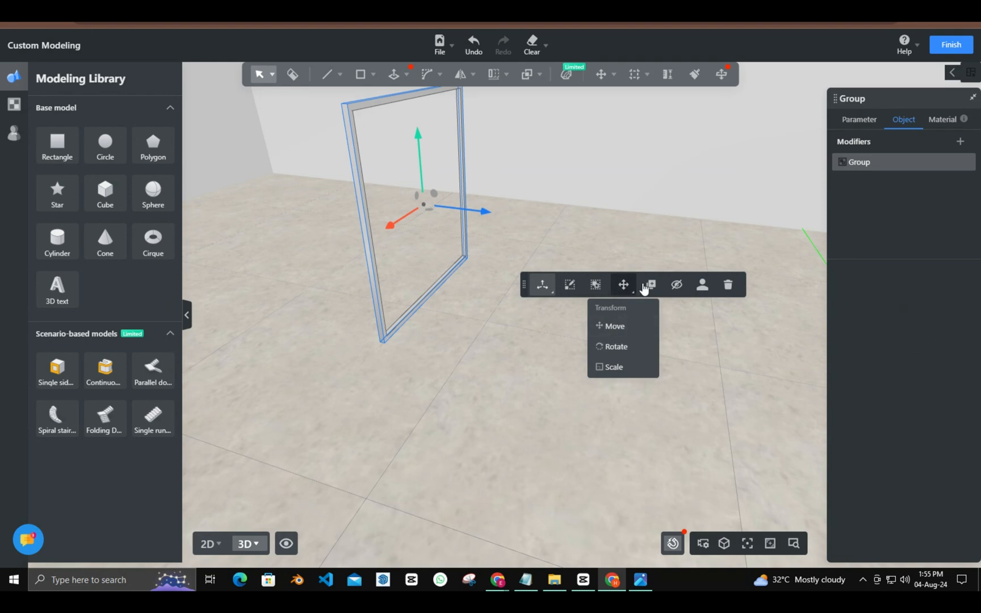
pyautogui.click(651, 284)
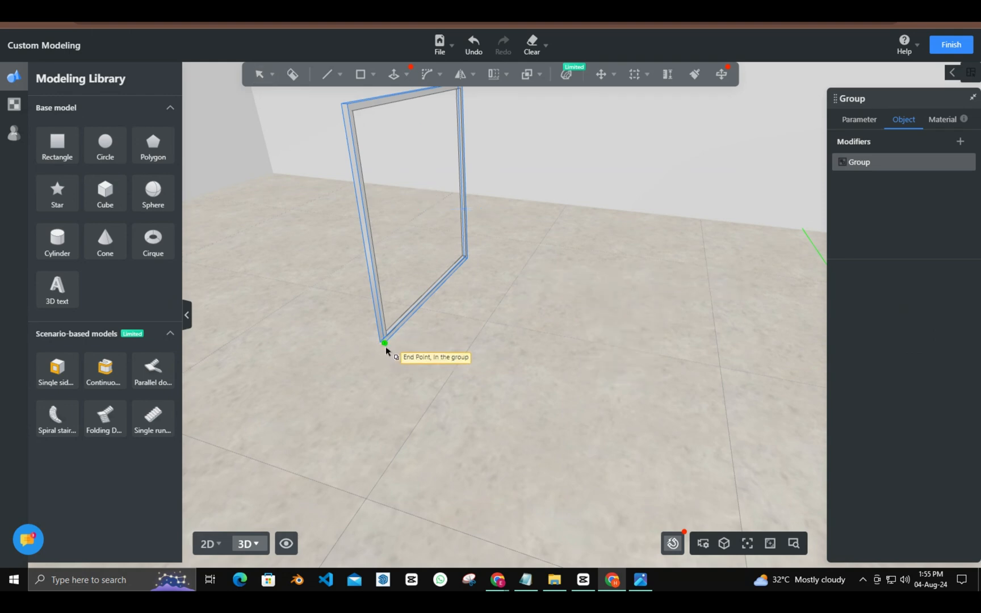
pyautogui.click(385, 344)
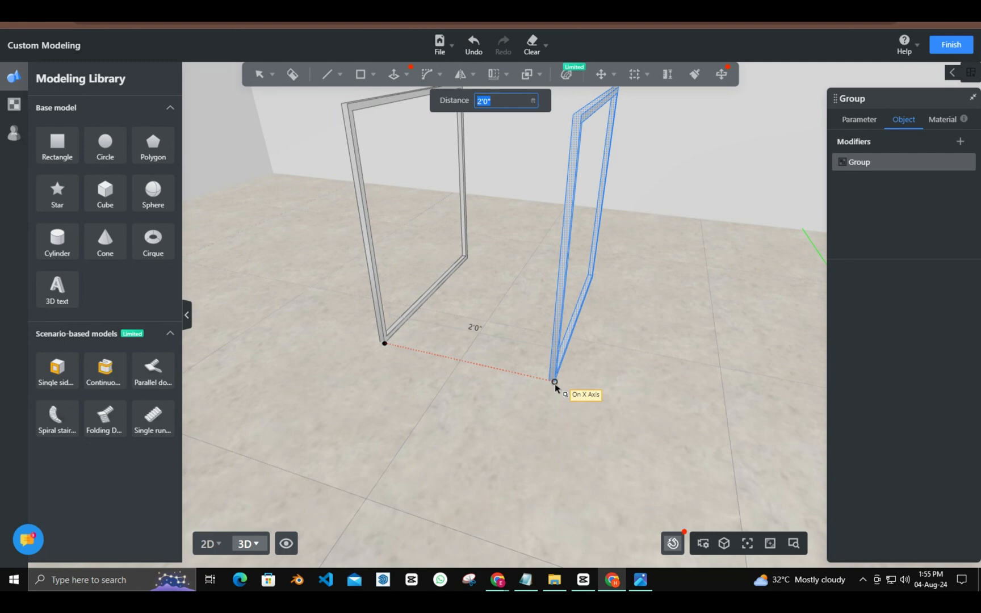
pyautogui.hotkey('alt', 'Tab')
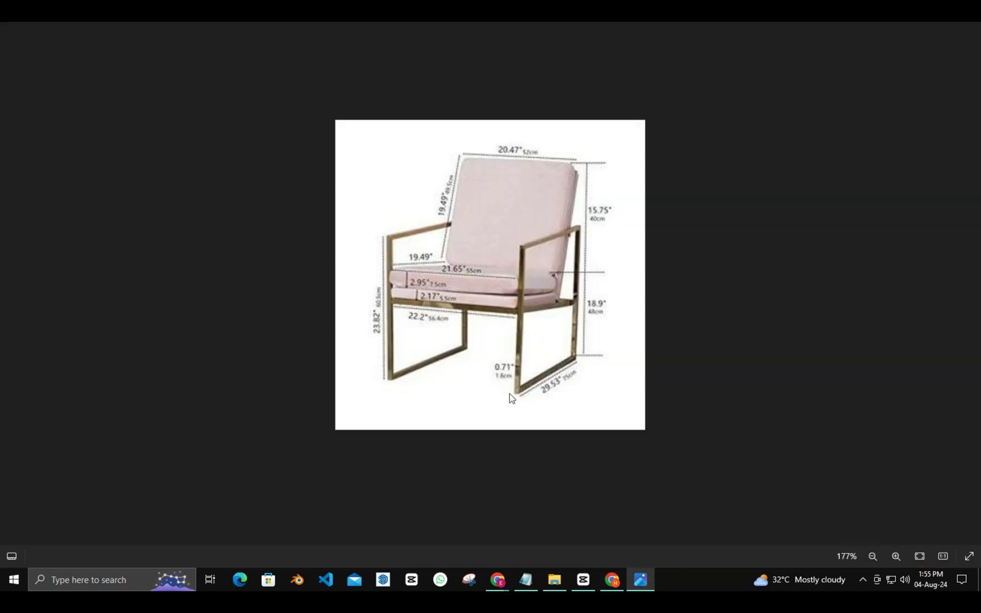
pyautogui.hotkey('alt', 'Tab')
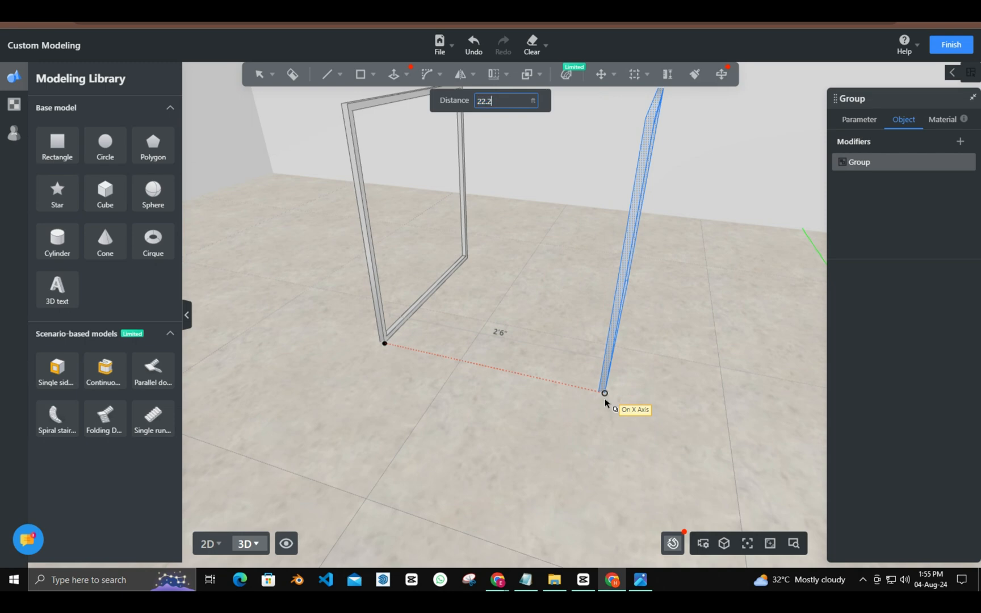
pyautogui.press('Return')
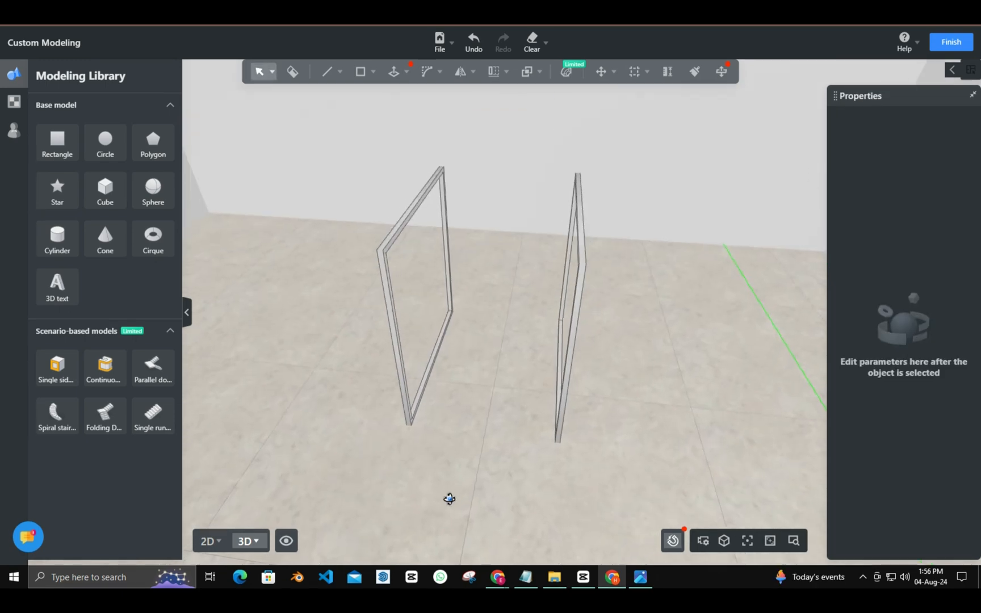
# Copy one side frame along the X axis by about 10 inches, placing the copy between the two side frames.
pyautogui.moveTo(449, 499); pyautogui.dragTo(488, 508, button='middle')
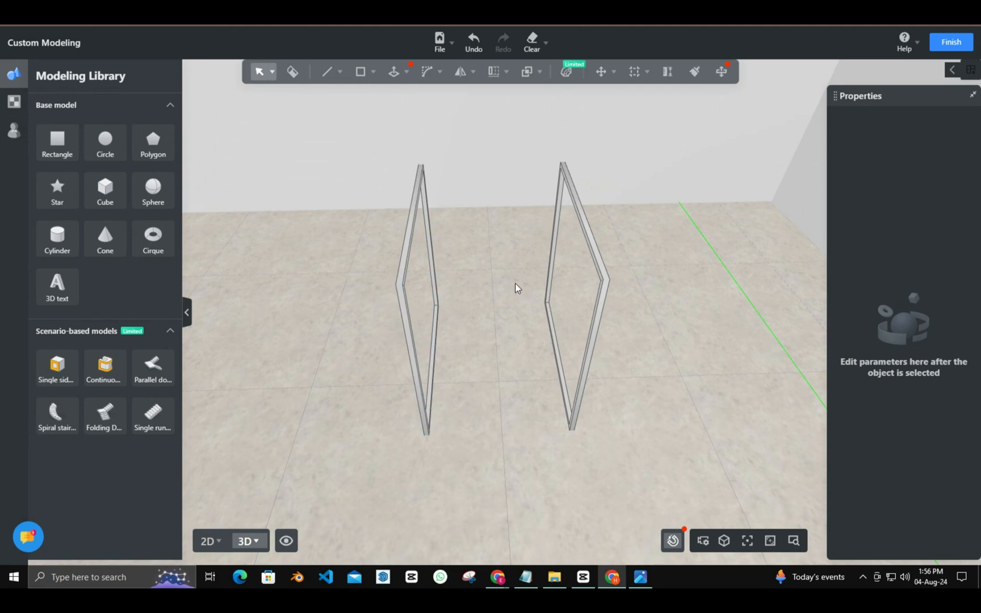
pyautogui.click(410, 351)
pyautogui.click(676, 304)
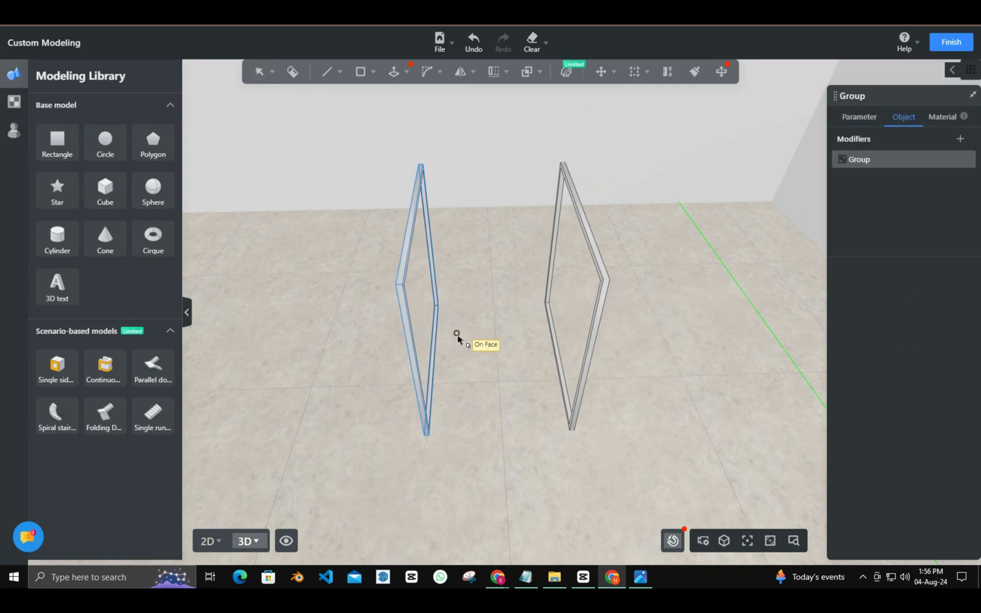
pyautogui.click(425, 434)
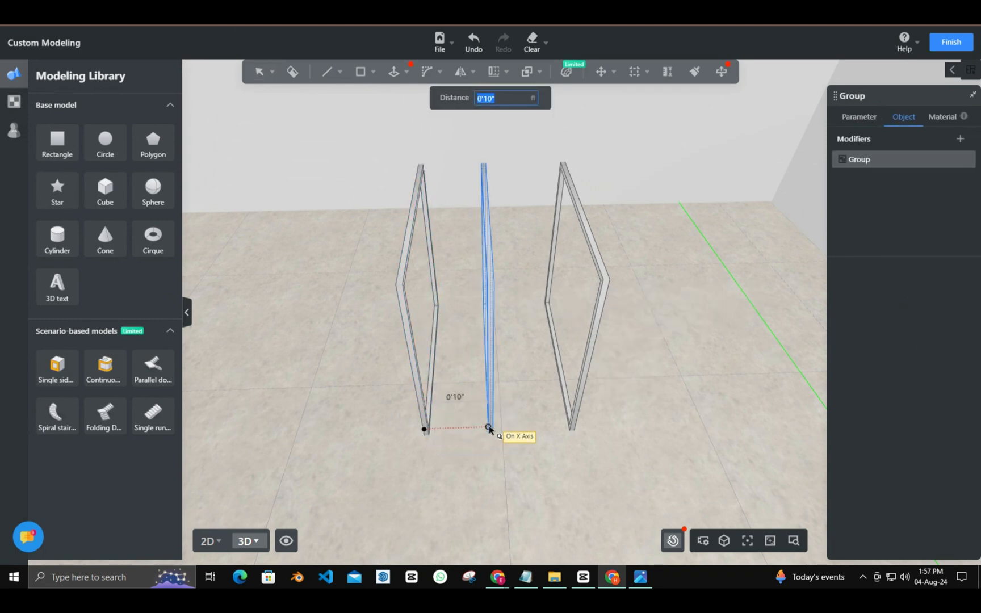
pyautogui.click(492, 426)
# Rotate the middle frame copy 90° so that it lies horizontally between the side frames as the seat frame.
pyautogui.click(489, 361)
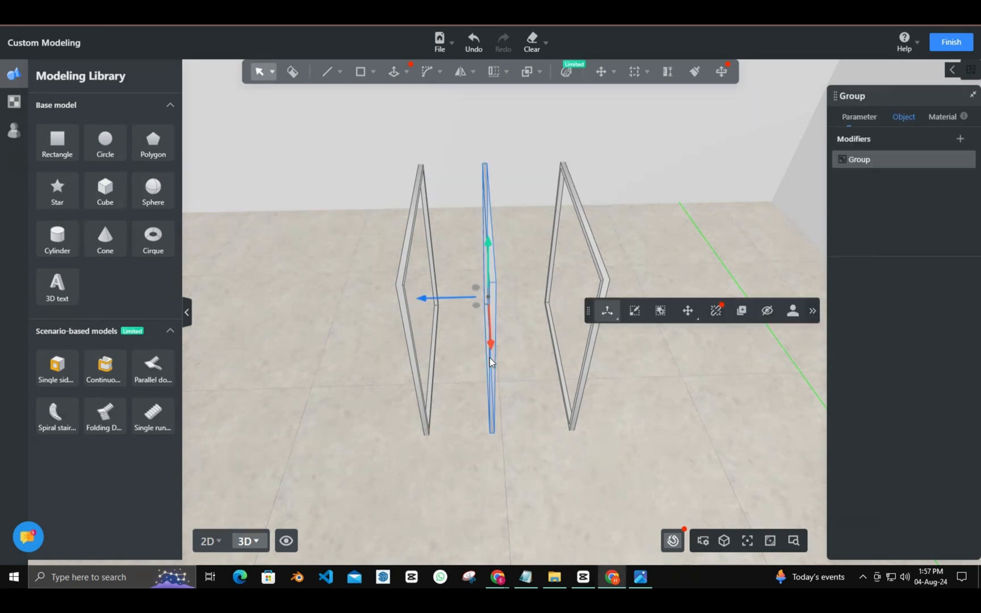
pyautogui.click(607, 311)
pyautogui.click(593, 394)
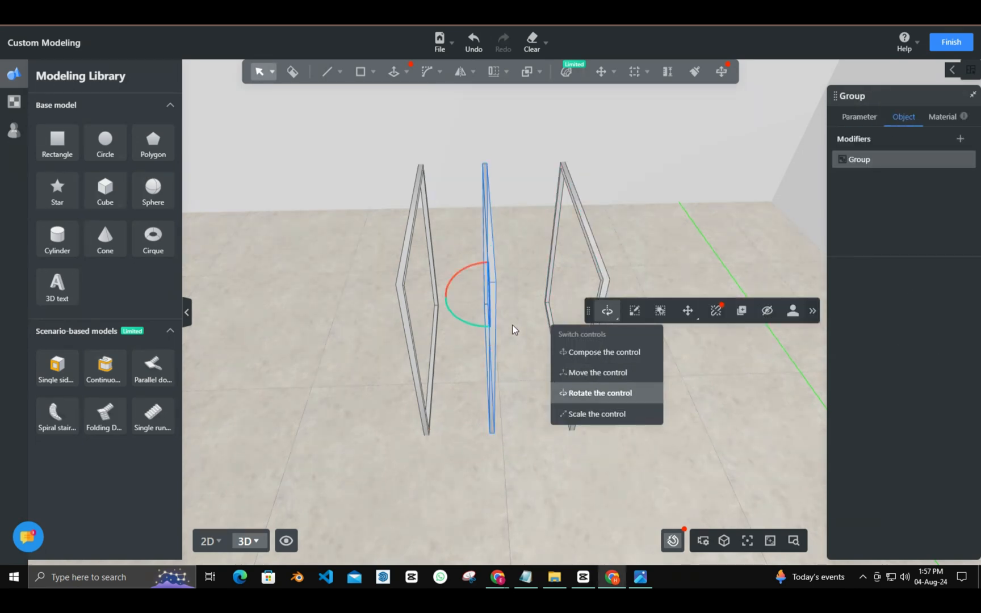
pyautogui.moveTo(468, 267); pyautogui.dragTo(455, 319)
pyautogui.moveTo(608, 401); pyautogui.dragTo(485, 394)
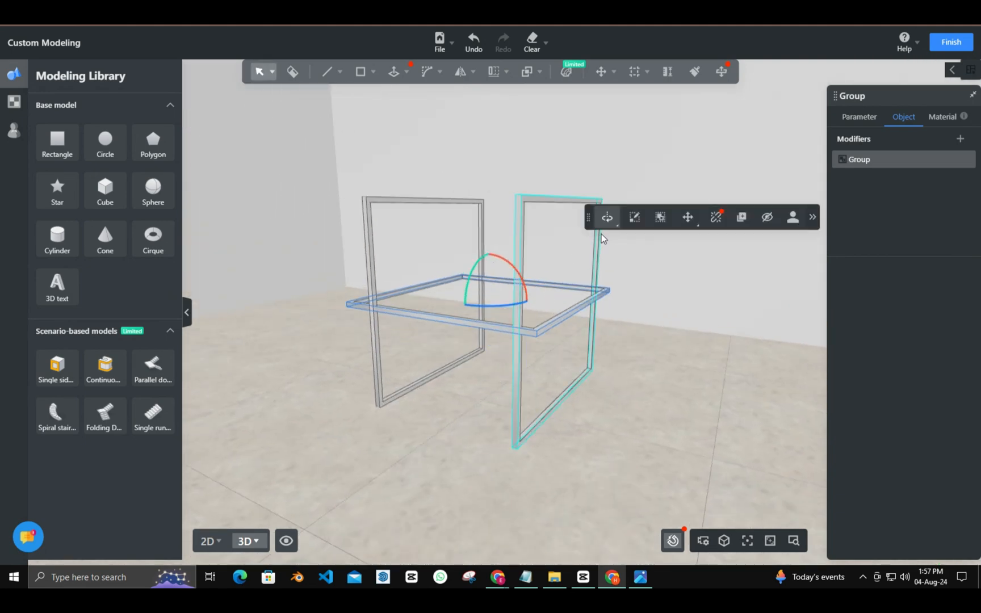
# Scale the horizontal seat frame down to fit the spacing between the two side frames.
pyautogui.click(608, 217)
pyautogui.click(589, 324)
pyautogui.moveTo(510, 304); pyautogui.dragTo(525, 307)
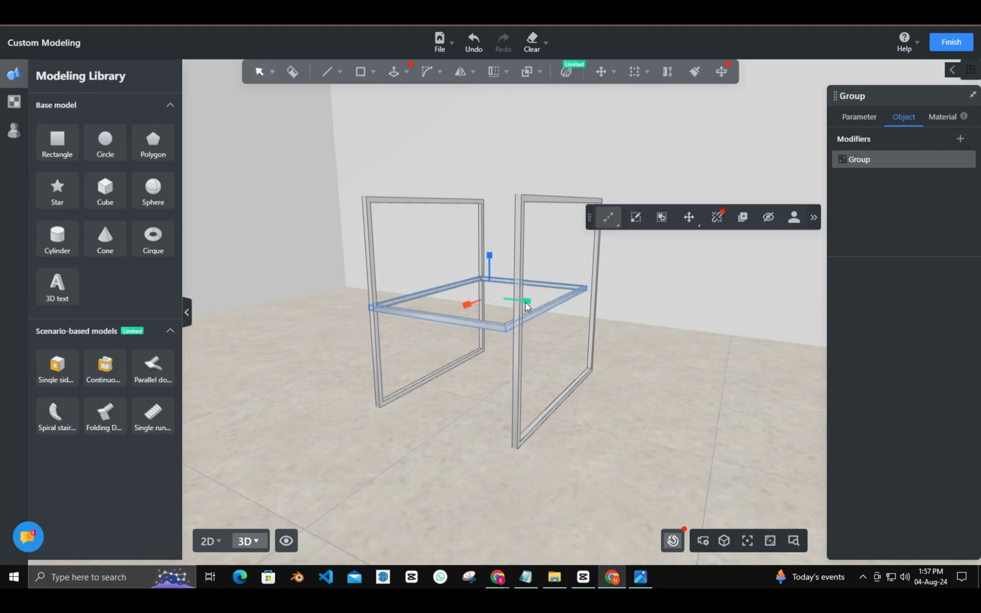
pyautogui.scroll(3, 478, 363)
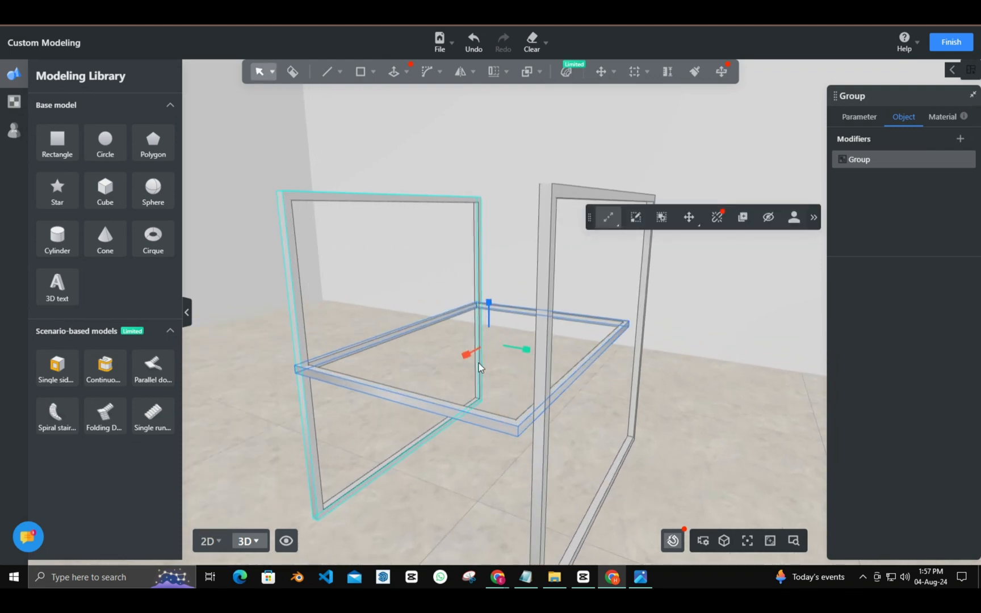
# Lower the seat frame to the floor and shift it sideways to align it between the side frames.
pyautogui.click(608, 218)
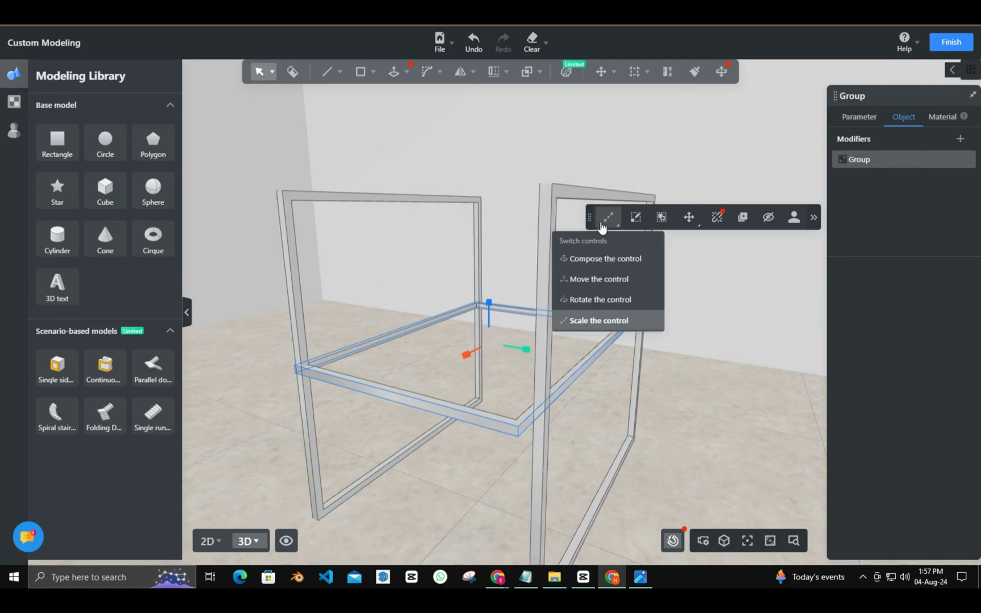
pyautogui.click(598, 278)
pyautogui.moveTo(492, 291); pyautogui.dragTo(459, 437)
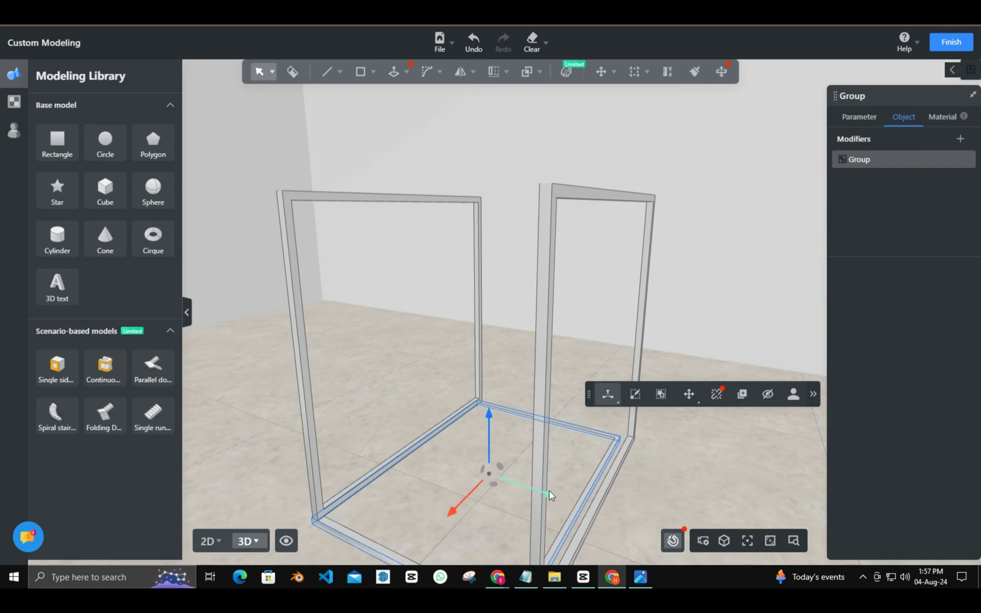
pyautogui.moveTo(549, 495); pyautogui.dragTo(559, 489)
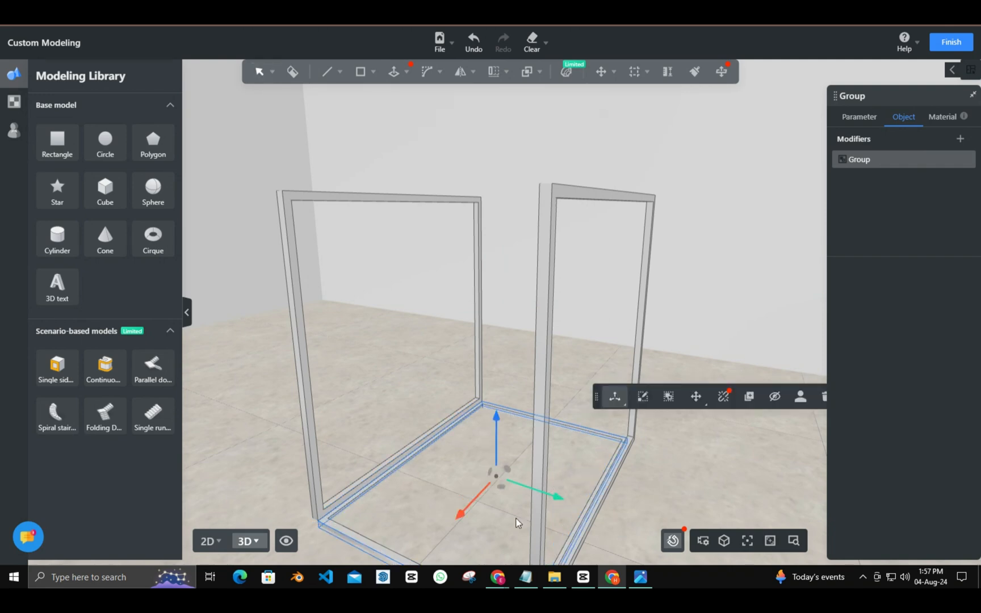
# Raise the seat frame from the floor to seat height between the side frames, checking the chair reference image.
pyautogui.moveTo(516, 523); pyautogui.dragTo(563, 498, button='middle')
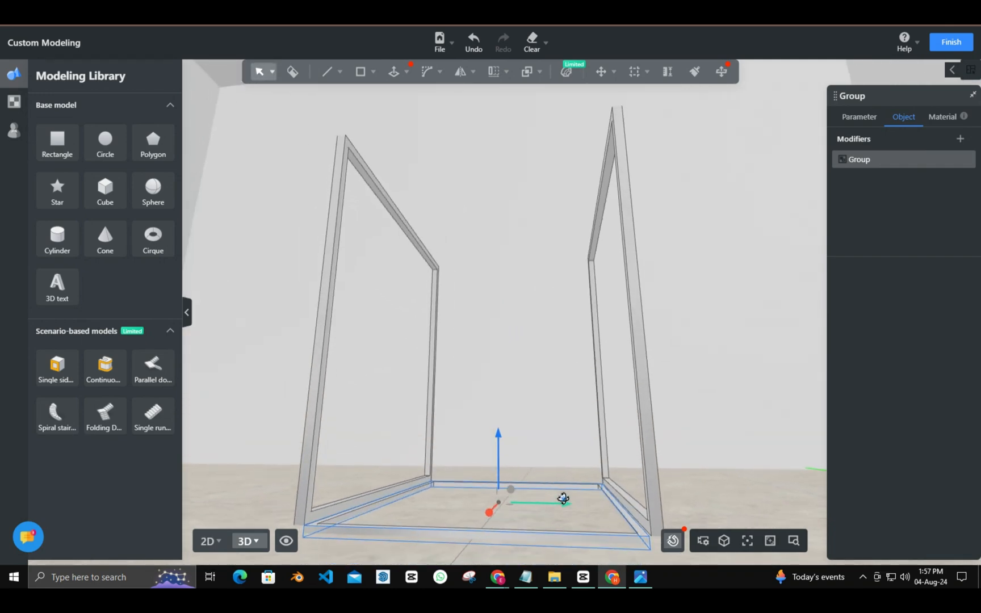
pyautogui.moveTo(499, 454); pyautogui.dragTo(534, 309)
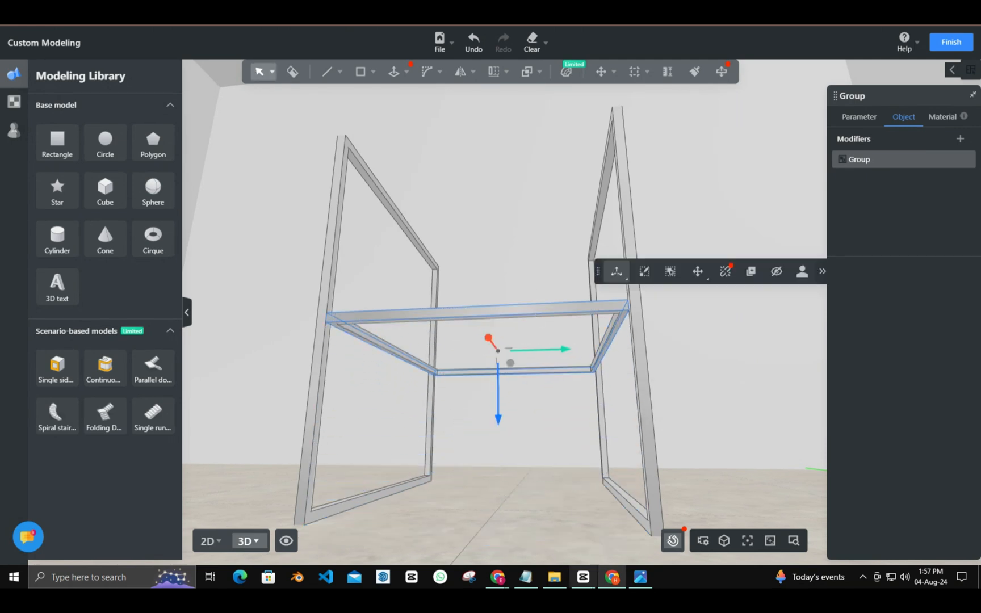
pyautogui.click(636, 581)
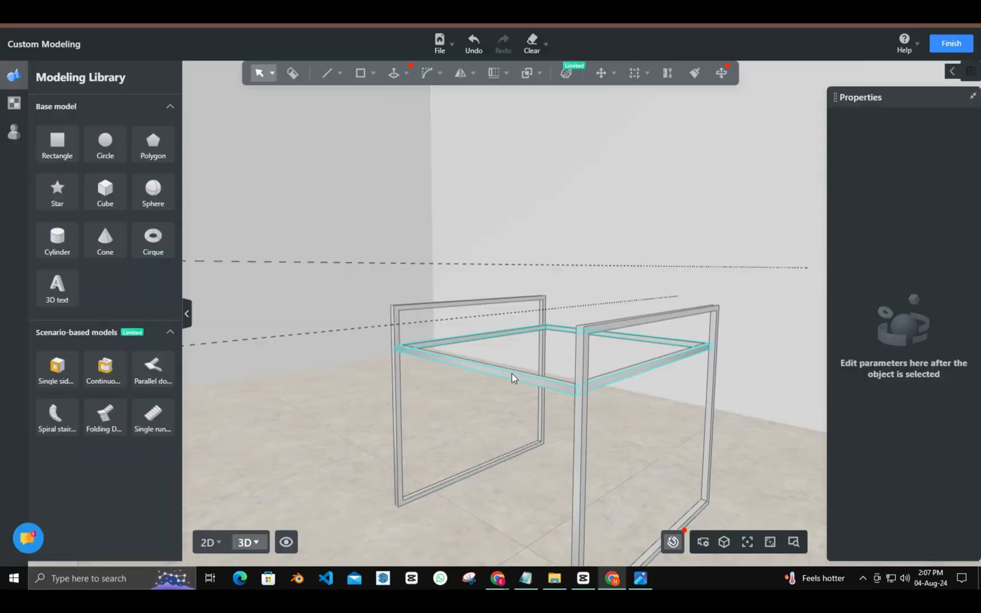
# Tilt the seat frame about 7° around its X axis, following the chair's product photo, and lower it to 1'3" from the ground.
pyautogui.click(512, 376)
pyautogui.click(622, 327)
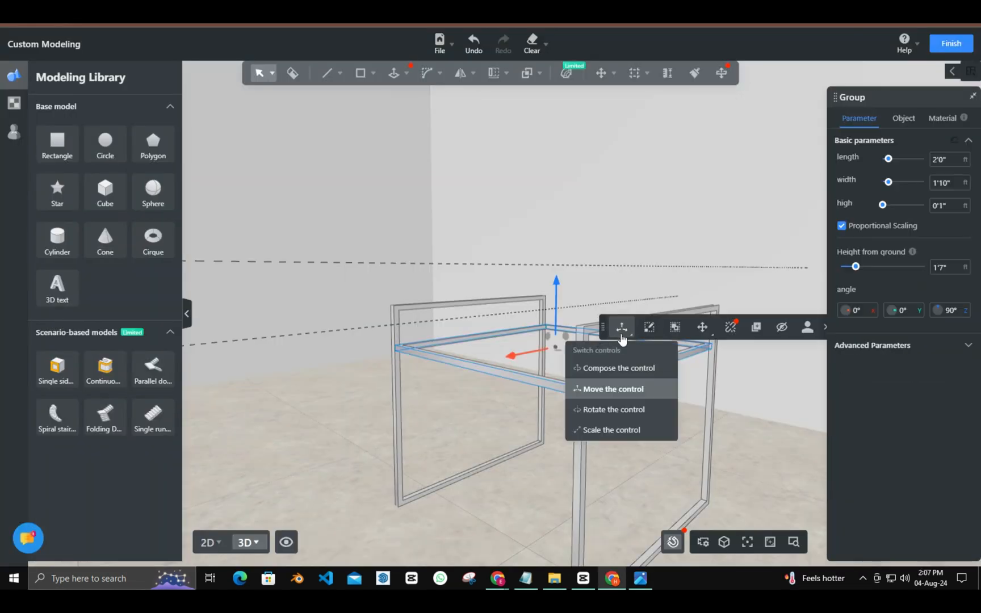
pyautogui.click(594, 411)
pyautogui.moveTo(545, 317); pyautogui.dragTo(550, 313)
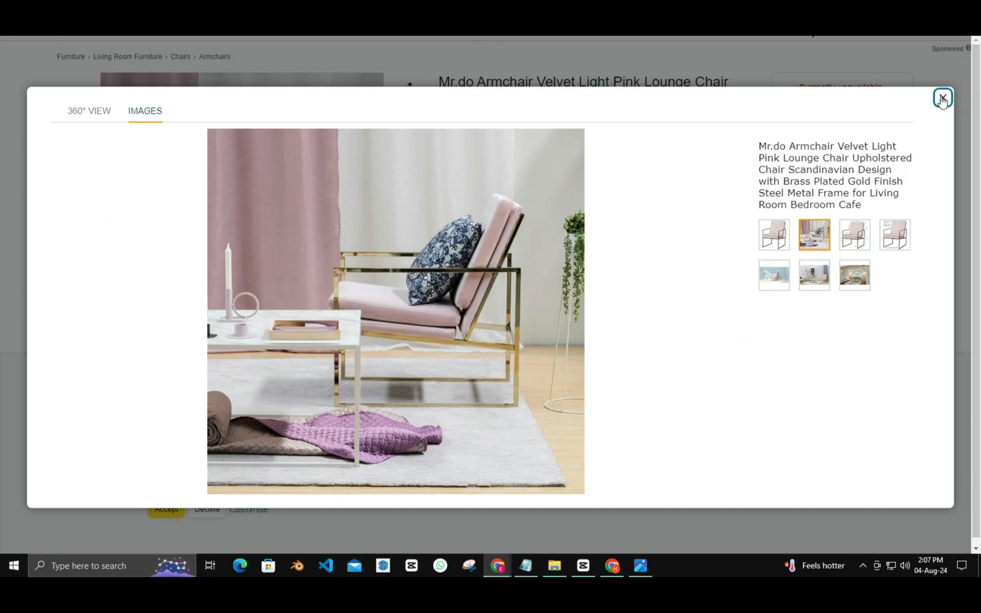
pyautogui.click(942, 99)
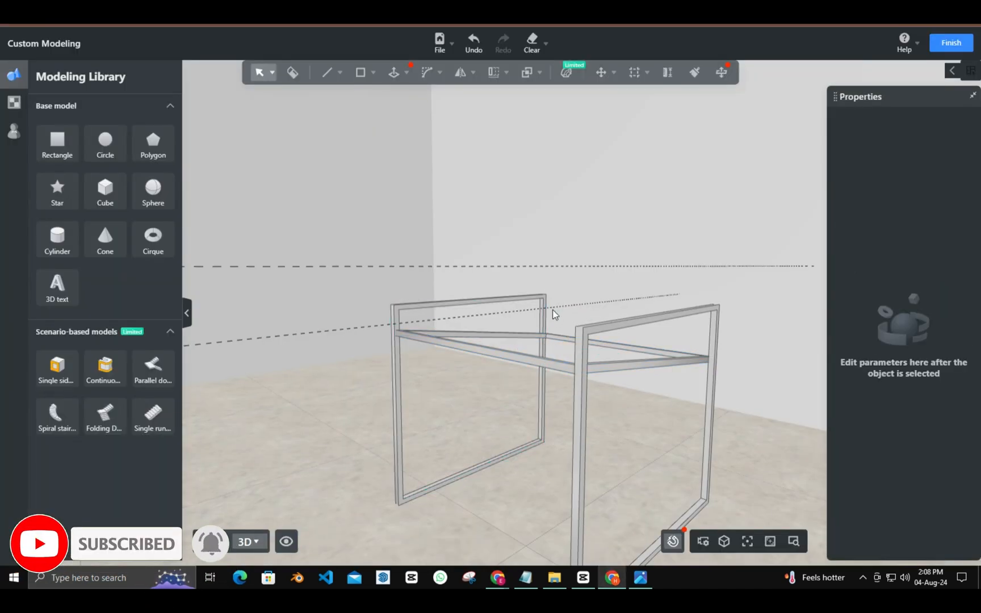
pyautogui.click(528, 357)
pyautogui.moveTo(553, 324)
pyautogui.mouseDown()
pyautogui.moveTo(548, 308)
pyautogui.moveTo(543, 321)
pyautogui.mouseUp()
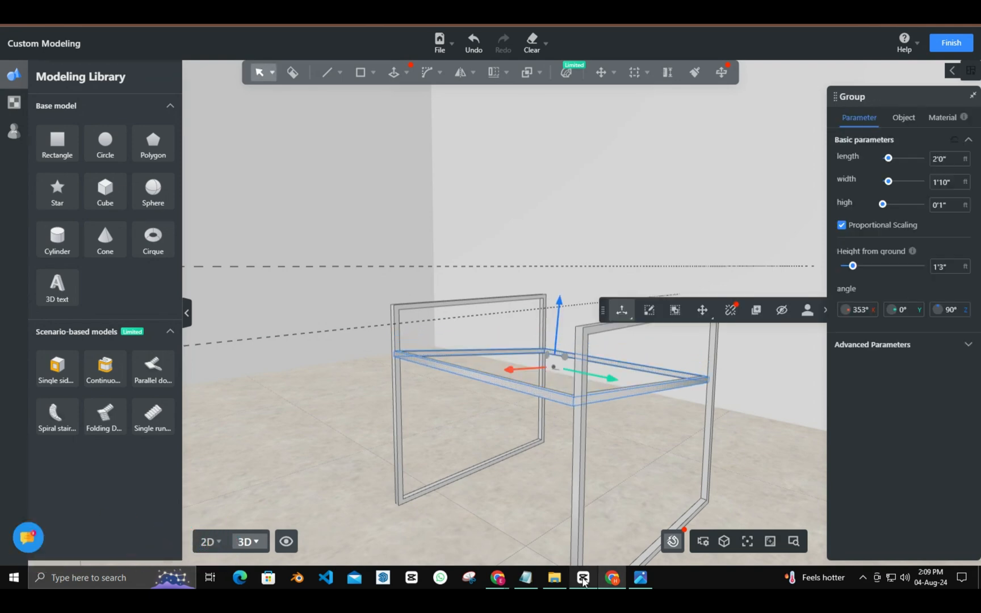
# Lower the tilted seat frame slightly and copy it from its rear corner to the top rear corner of the side frame.
pyautogui.moveTo(545, 332); pyautogui.dragTo(544, 340)
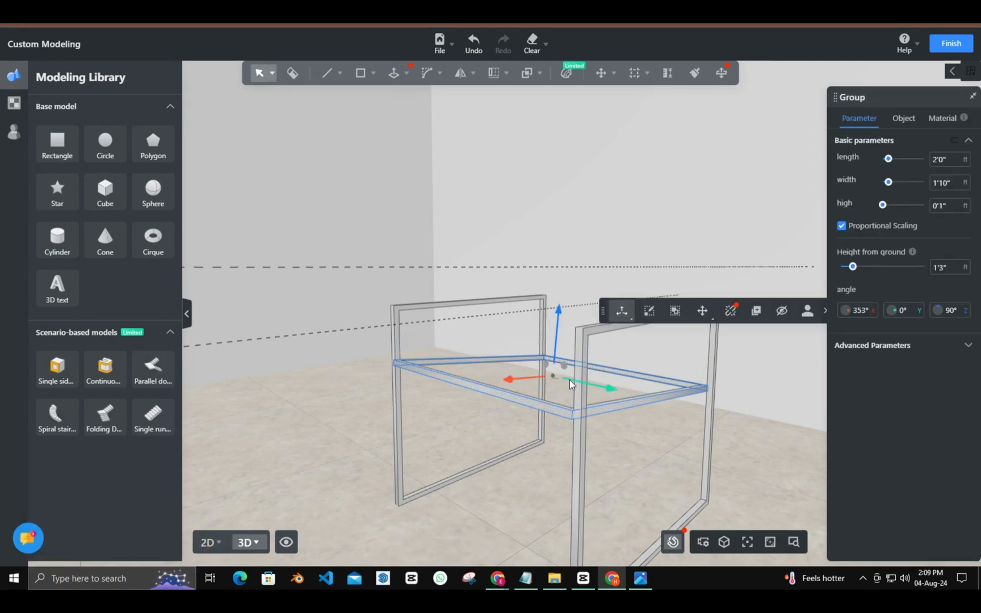
pyautogui.click(535, 484)
pyautogui.moveTo(535, 484); pyautogui.dragTo(662, 507, button='middle')
pyautogui.click(616, 437)
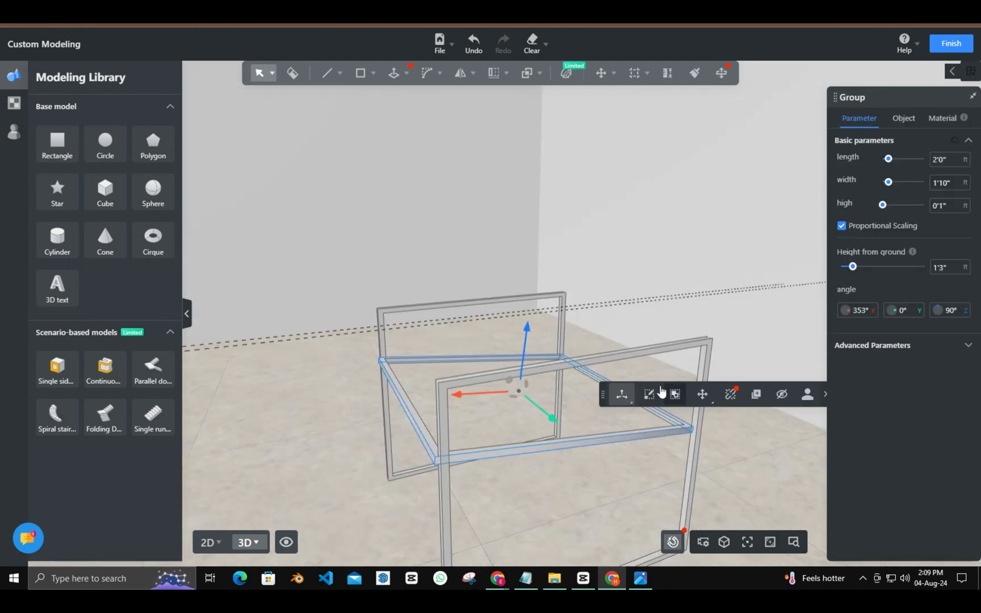
pyautogui.click(754, 394)
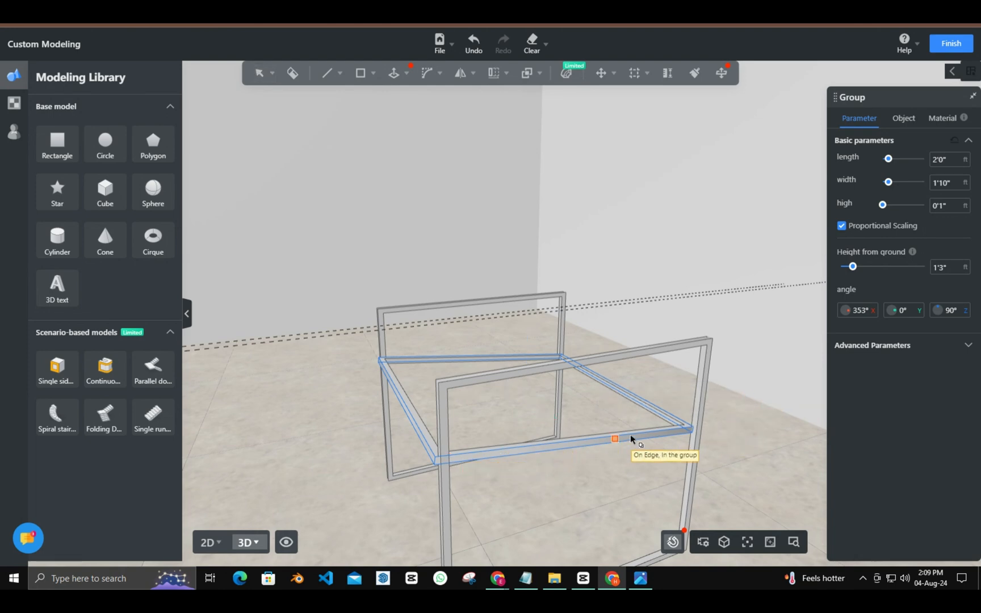
pyautogui.click(692, 429)
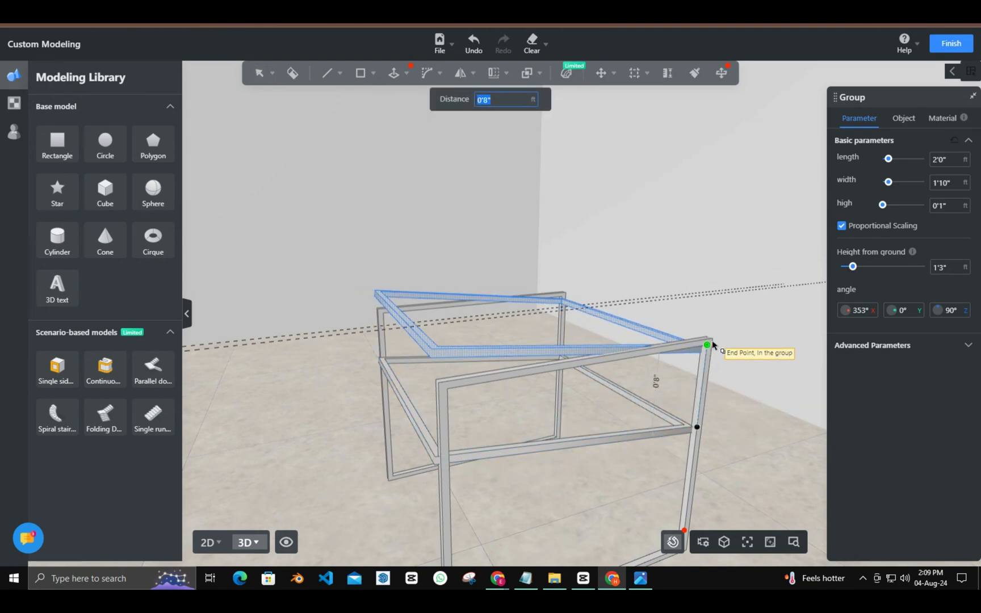
pyautogui.click(709, 339)
# Rotate the copied frame about its X axis to 248° so it stands as a reclined backrest.
pyautogui.click(539, 345)
pyautogui.moveTo(617, 301)
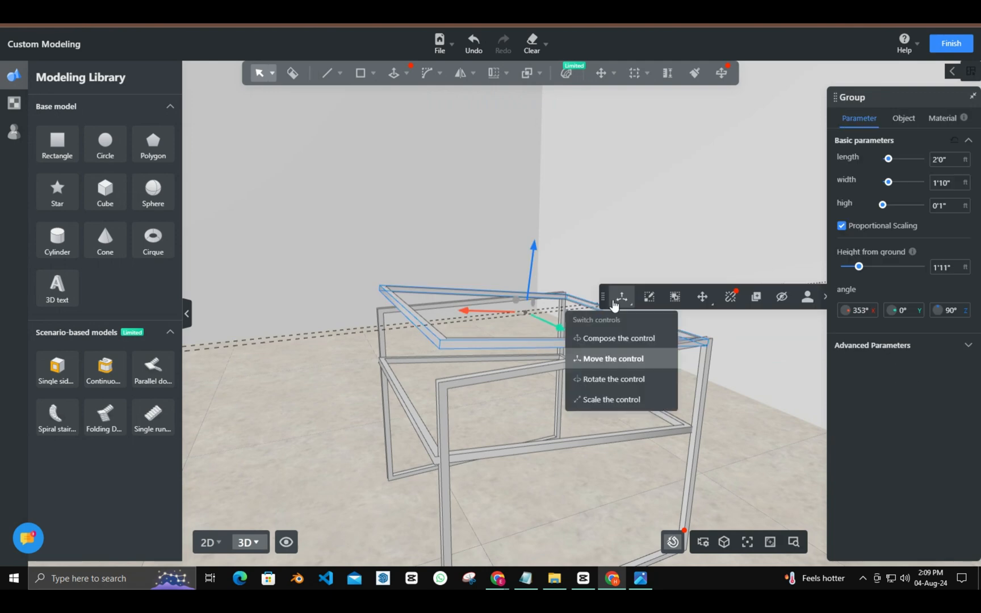
pyautogui.click(611, 380)
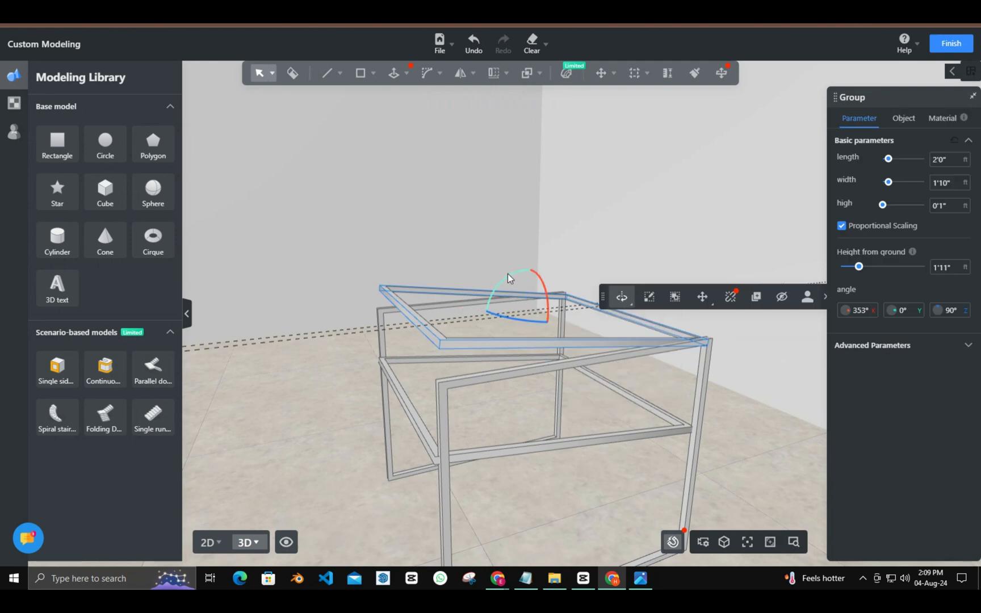
pyautogui.moveTo(508, 274); pyautogui.dragTo(591, 300)
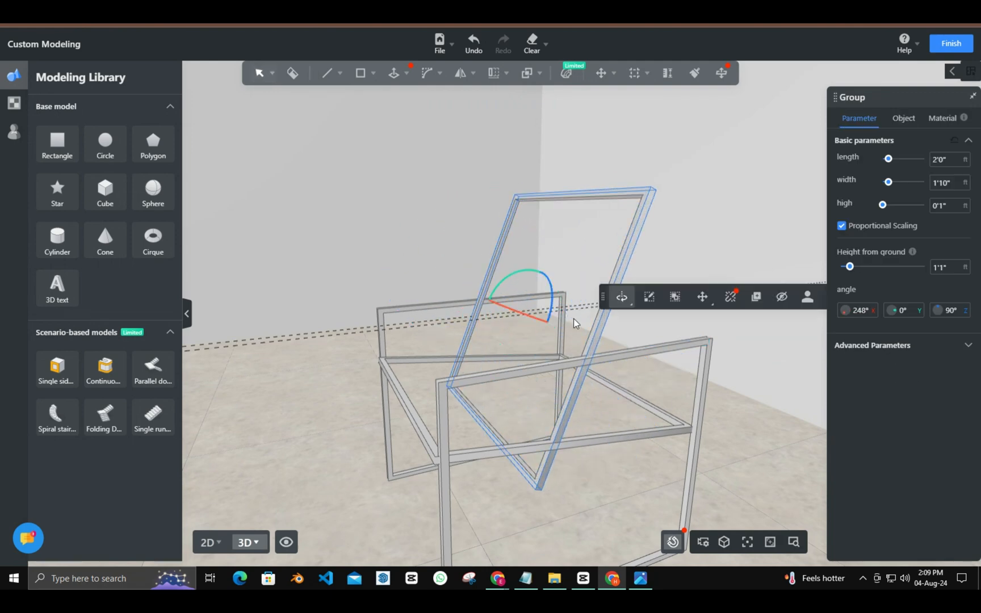
# Move the backrest frame by its lower corner onto the rear part of the seat frame, 1'4" from the ground.
pyautogui.moveTo(702, 298)
pyautogui.click(690, 337)
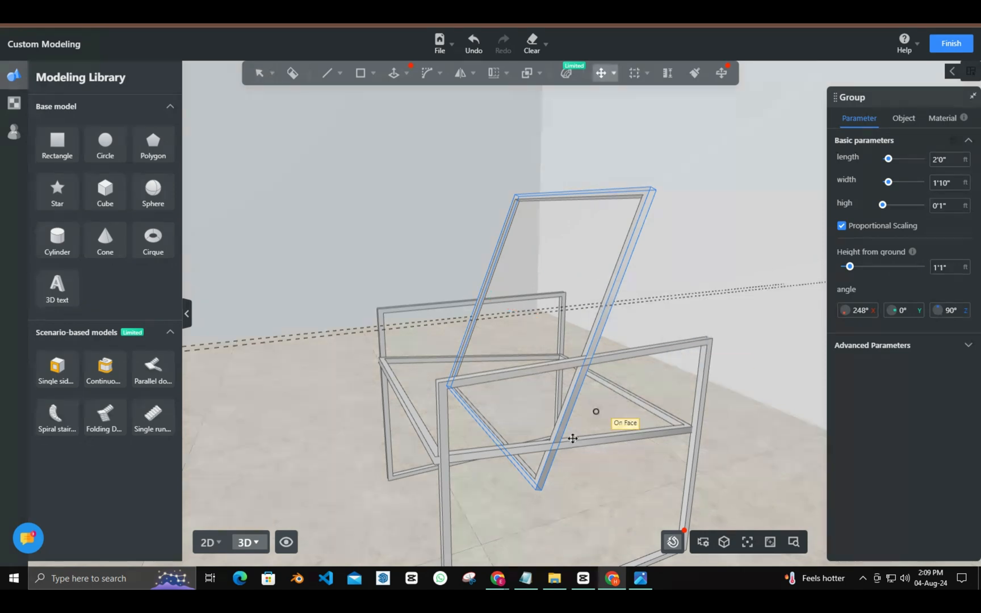
pyautogui.click(537, 487)
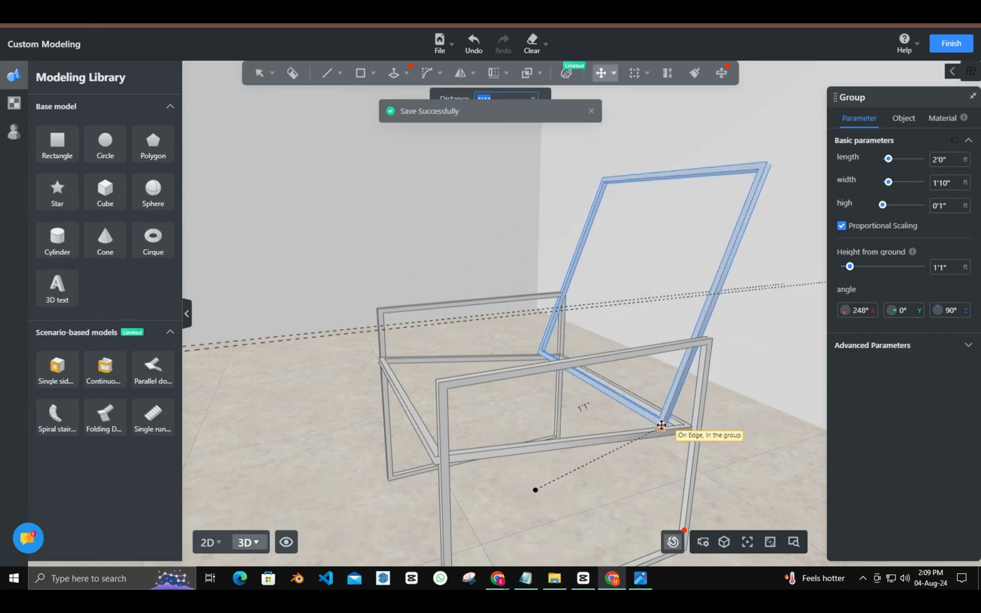
pyautogui.click(642, 431)
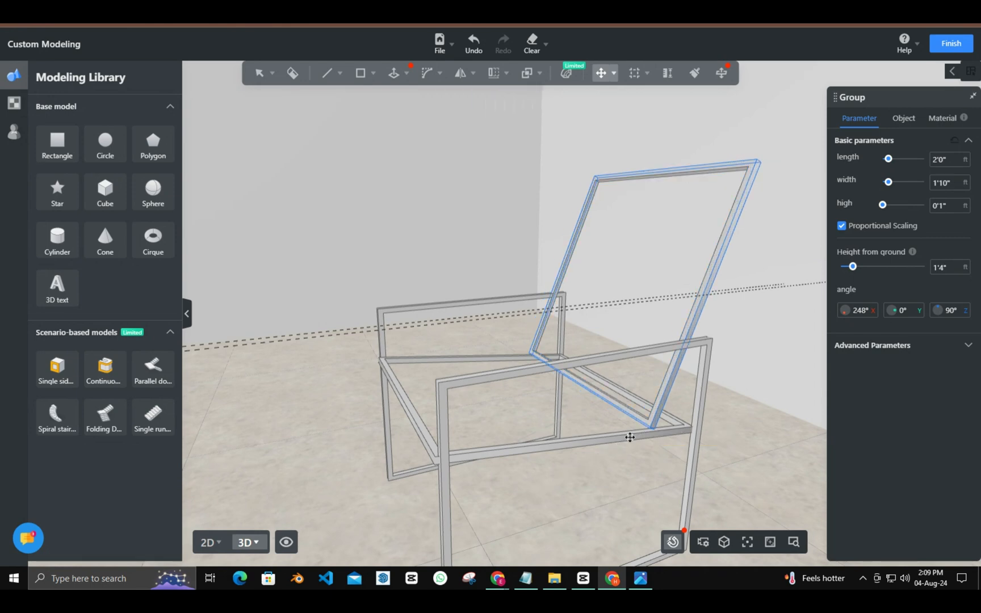
# Shift the backrest frame slightly sideways to line it up between the two side frames.
pyautogui.moveTo(536, 473); pyautogui.dragTo(472, 481)
pyautogui.moveTo(472, 481); pyautogui.dragTo(584, 449, button='middle')
pyautogui.moveTo(618, 208)
pyautogui.click(615, 263)
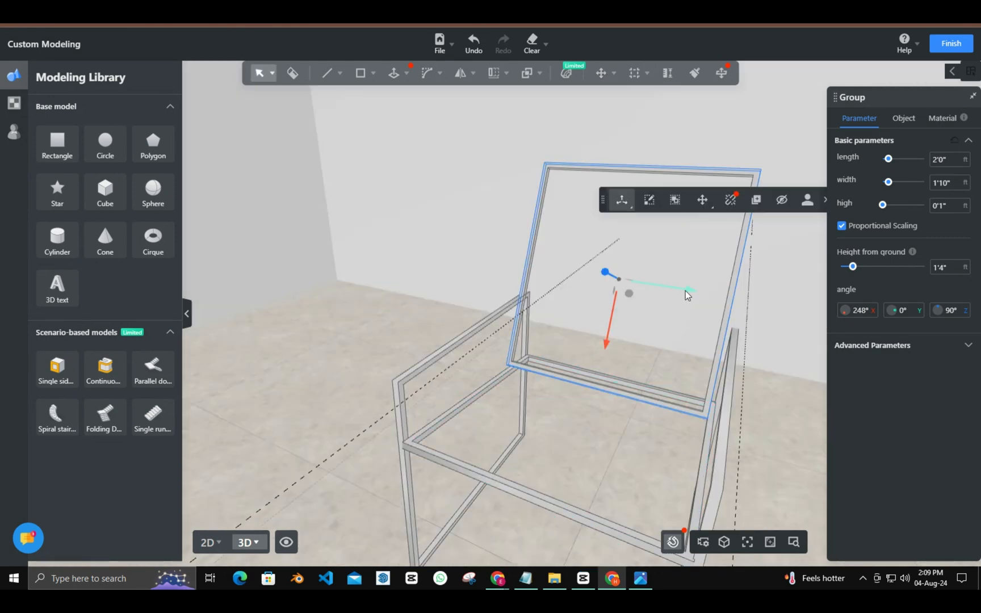
pyautogui.moveTo(686, 295); pyautogui.dragTo(694, 290)
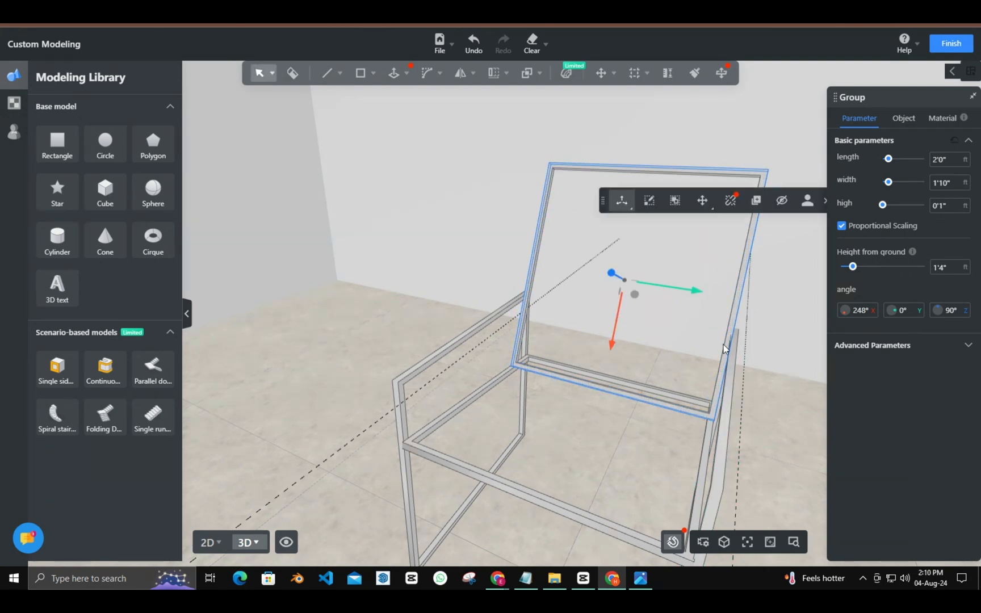
pyautogui.moveTo(689, 289); pyautogui.dragTo(696, 295, button='right')
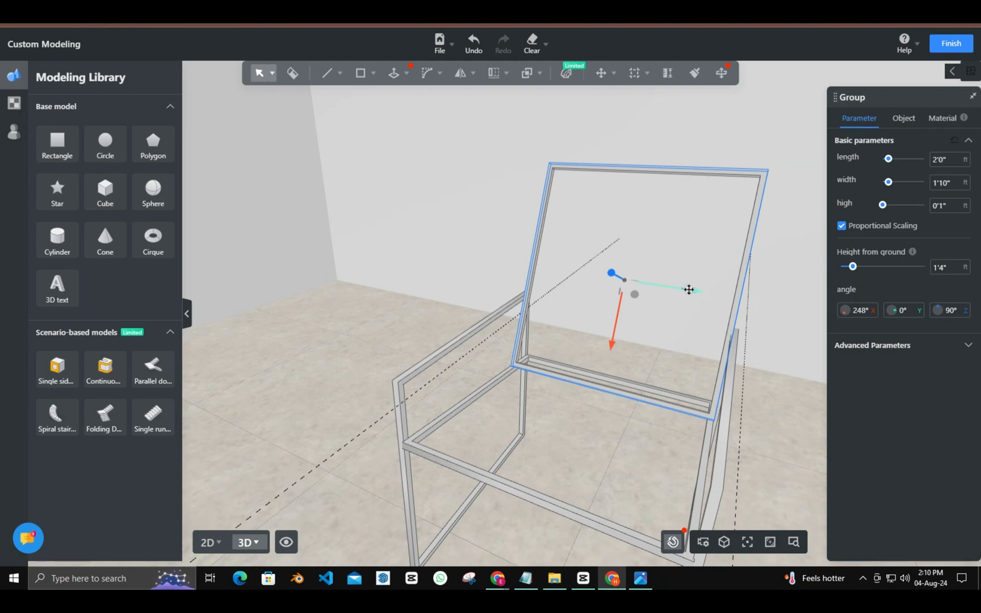
pyautogui.moveTo(689, 290); pyautogui.dragTo(690, 289)
pyautogui.click(764, 442)
# Apply the Titanium gold brushed alloy metal material to the nearer side frame.
pyautogui.moveTo(749, 459); pyautogui.dragTo(685, 452, button='right')
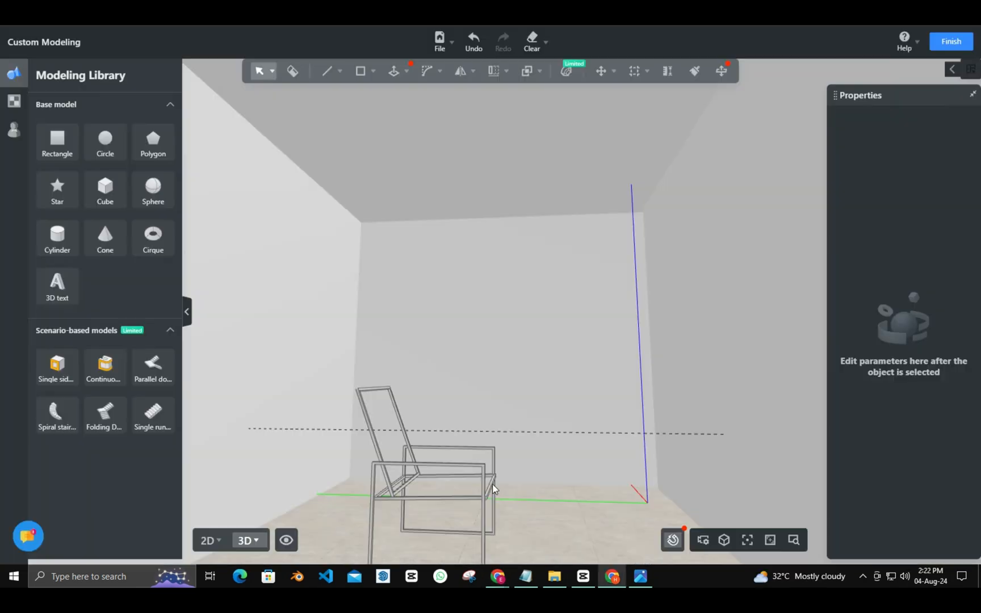
pyautogui.moveTo(594, 492); pyautogui.dragTo(593, 526, button='right')
pyautogui.moveTo(612, 504); pyautogui.dragTo(562, 492)
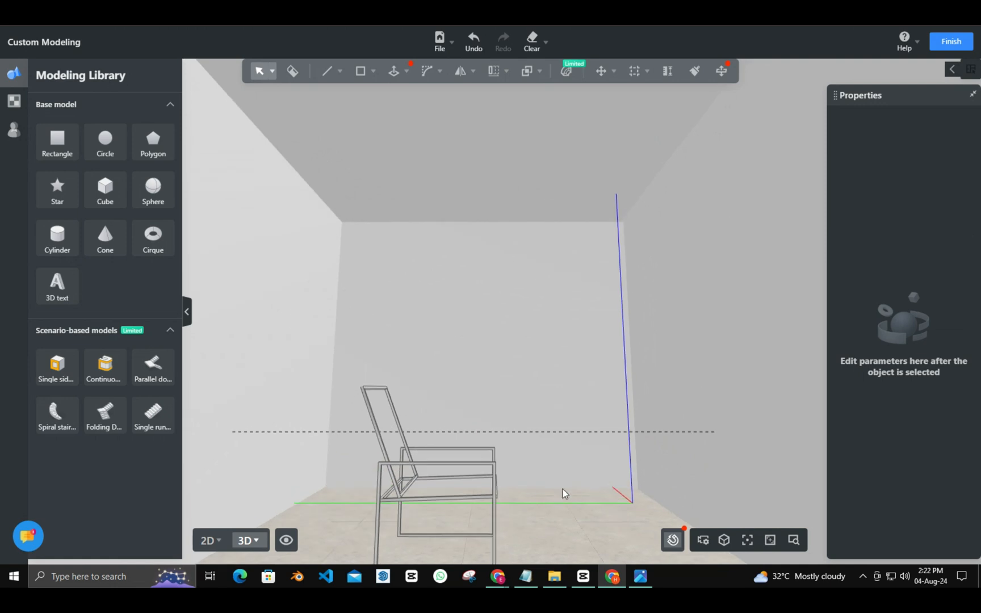
pyautogui.click(497, 516)
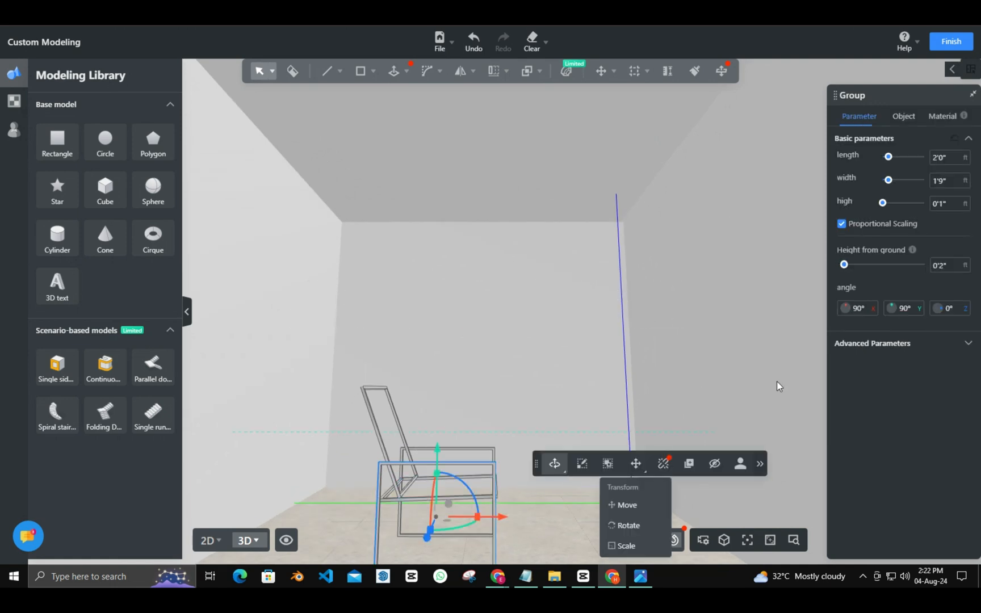
pyautogui.click(942, 115)
pyautogui.click(857, 157)
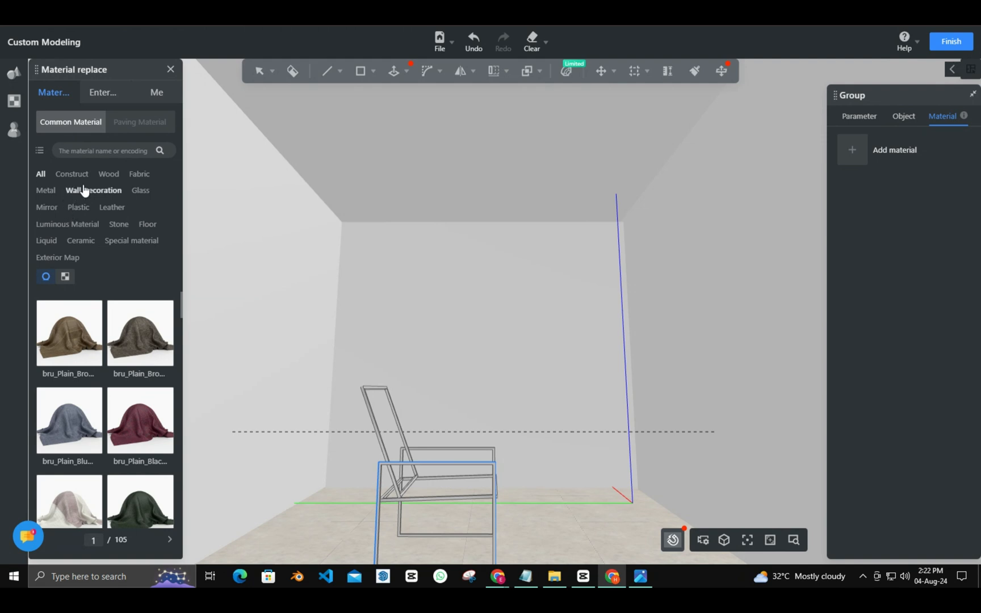
pyautogui.click(46, 190)
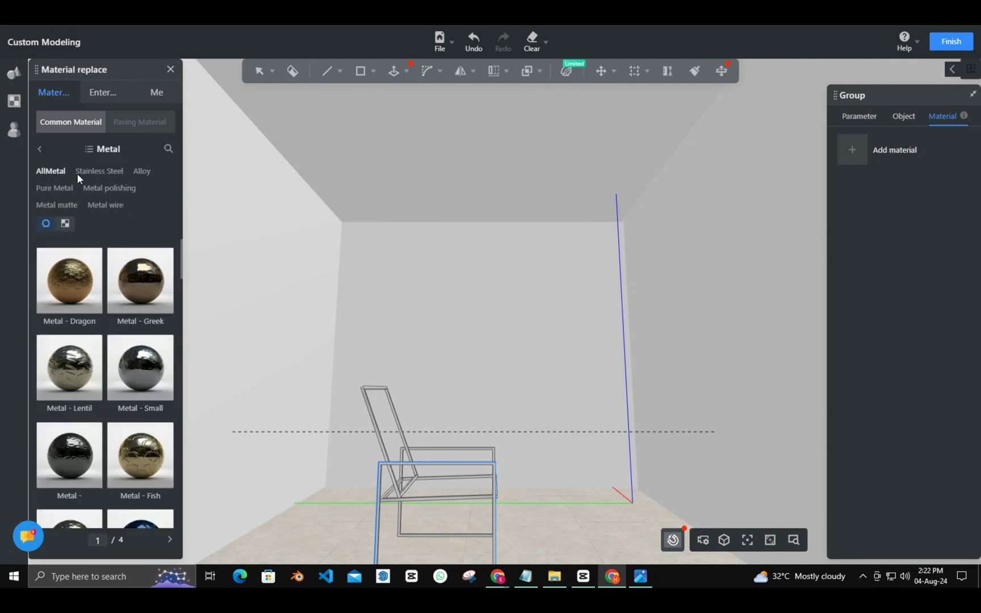
pyautogui.click(138, 172)
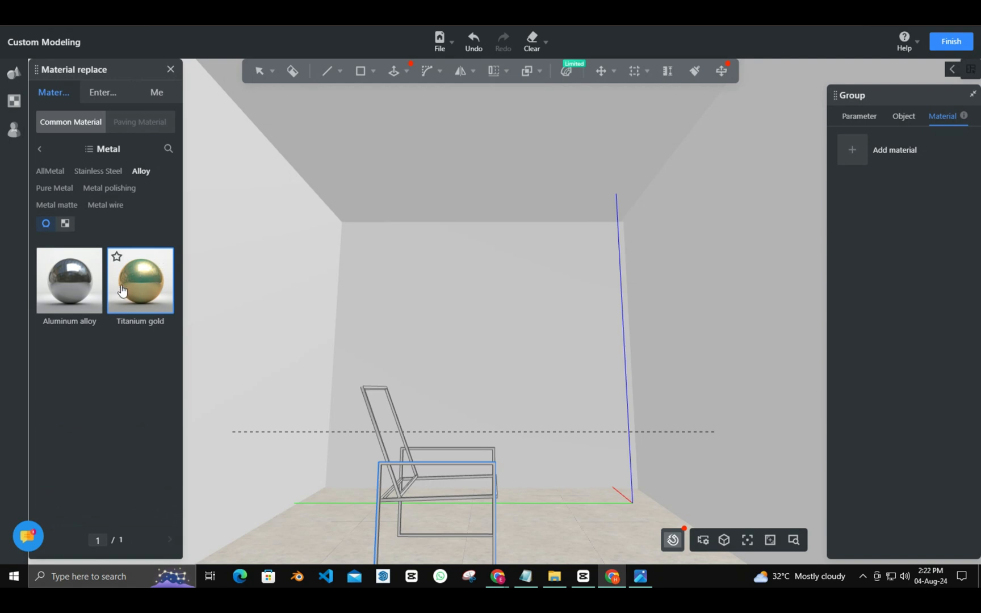
pyautogui.click(121, 291)
pyautogui.press('Escape')
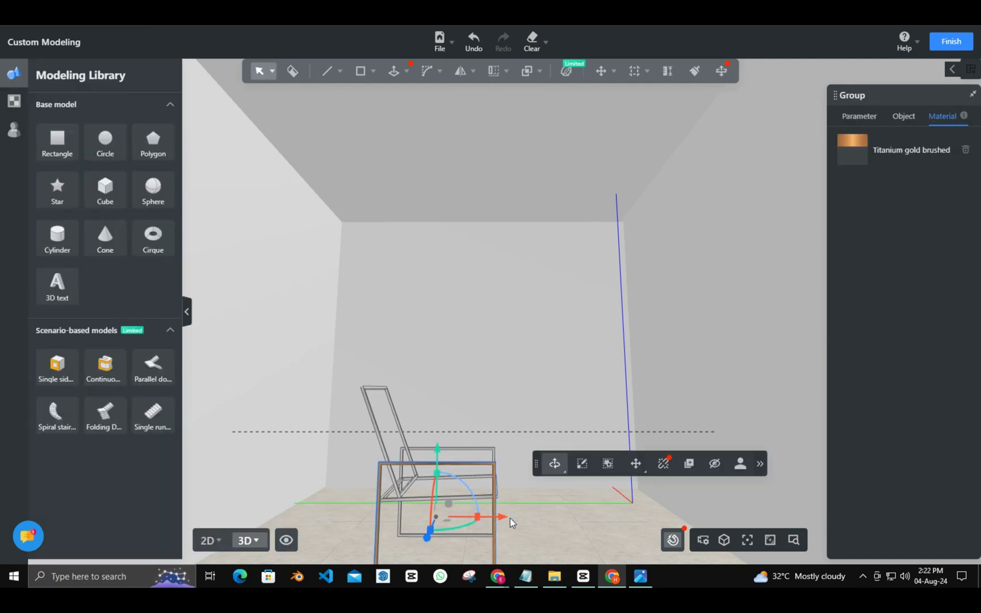
# Apply the same Titanium gold alloy material to the opposite side frame.
pyautogui.moveTo(511, 521); pyautogui.dragTo(509, 443)
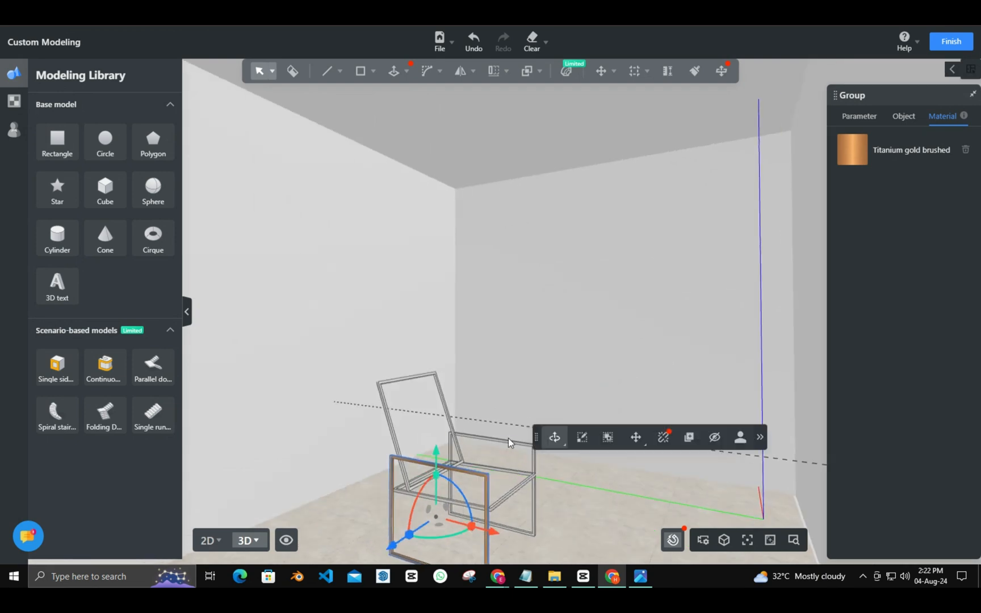
pyautogui.click(509, 442)
pyautogui.click(694, 70)
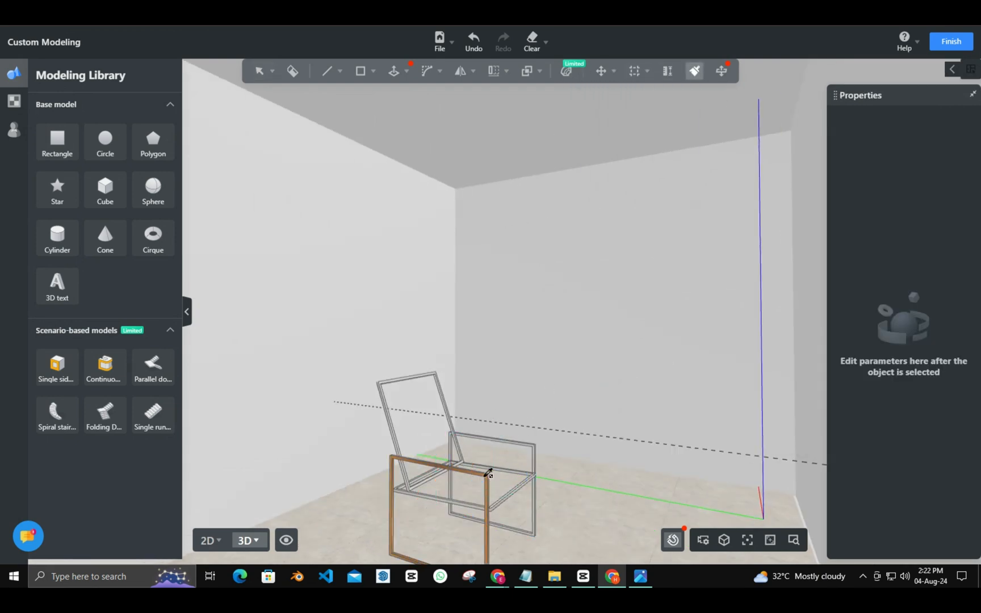
pyautogui.click(531, 435)
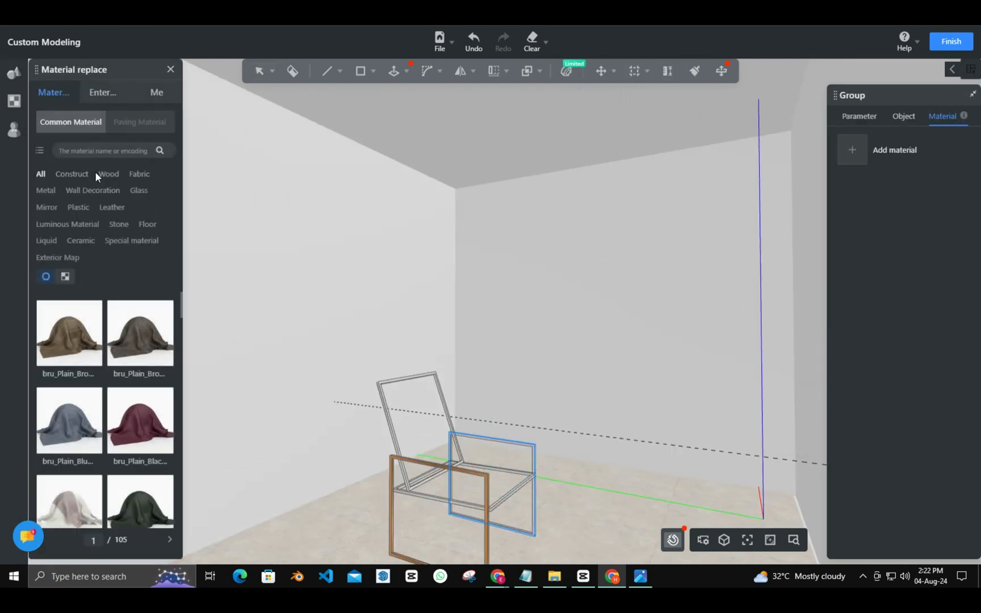
pyautogui.click(99, 171)
pyautogui.click(142, 171)
pyautogui.click(140, 280)
# Apply the Titanium gold alloy material to the backrest frame.
pyautogui.click(429, 411)
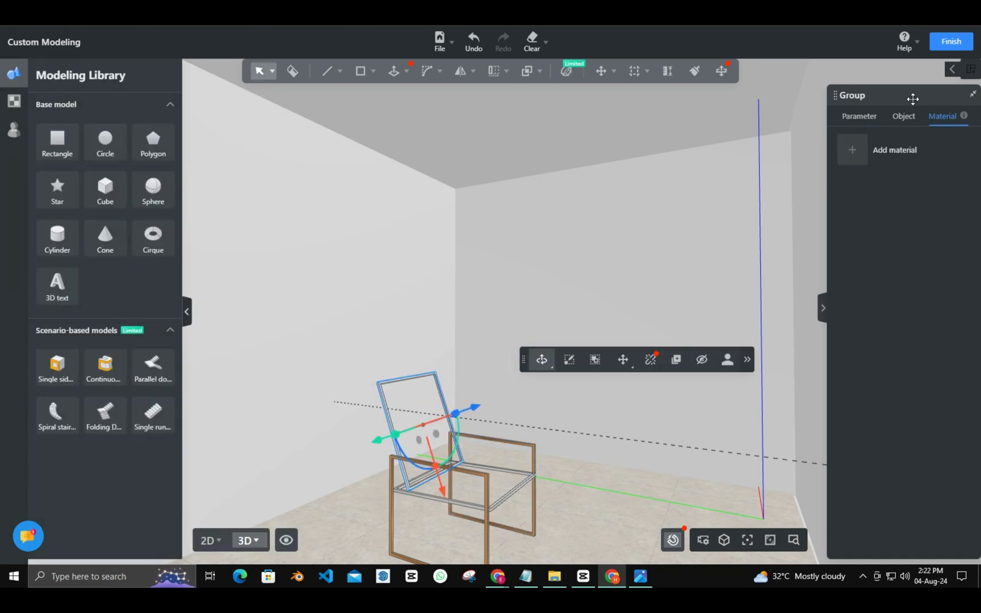
pyautogui.click(43, 192)
pyautogui.click(140, 168)
pyautogui.click(140, 279)
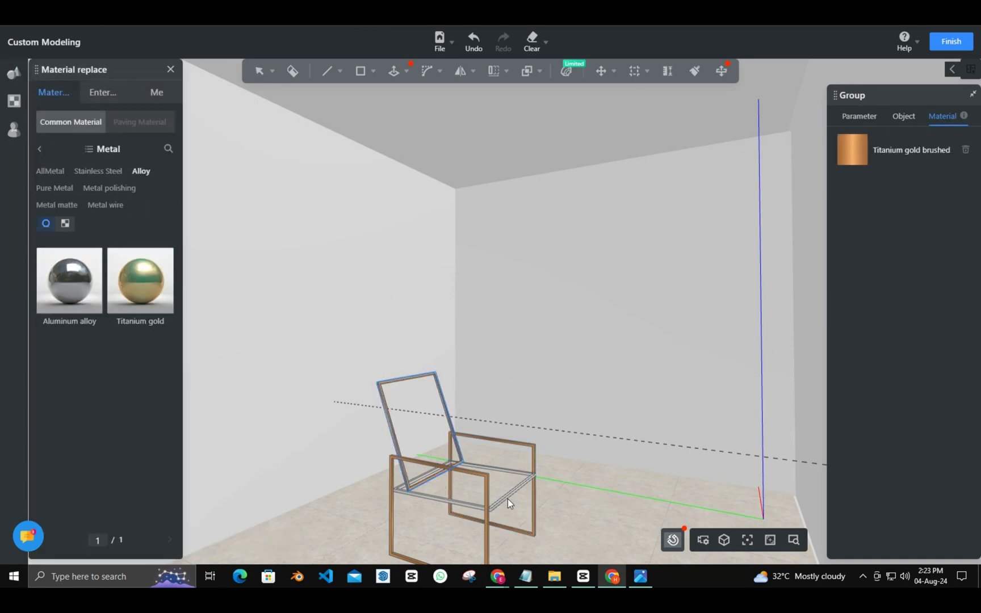
# Apply the Titanium gold alloy material to the seat frame.
pyautogui.click(508, 502)
pyautogui.click(852, 149)
pyautogui.click(43, 193)
pyautogui.click(140, 169)
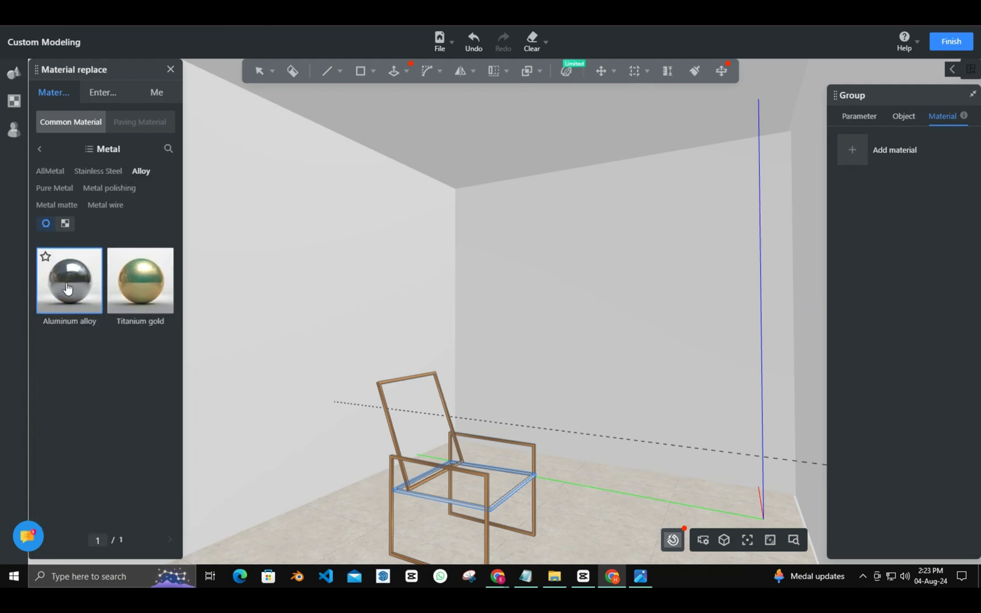
pyautogui.click(140, 278)
pyautogui.click(579, 521)
# Finish the custom modeling session and bring the chair frame into close 3D view in the living room.
pyautogui.moveTo(579, 521); pyautogui.dragTo(494, 464, button='middle')
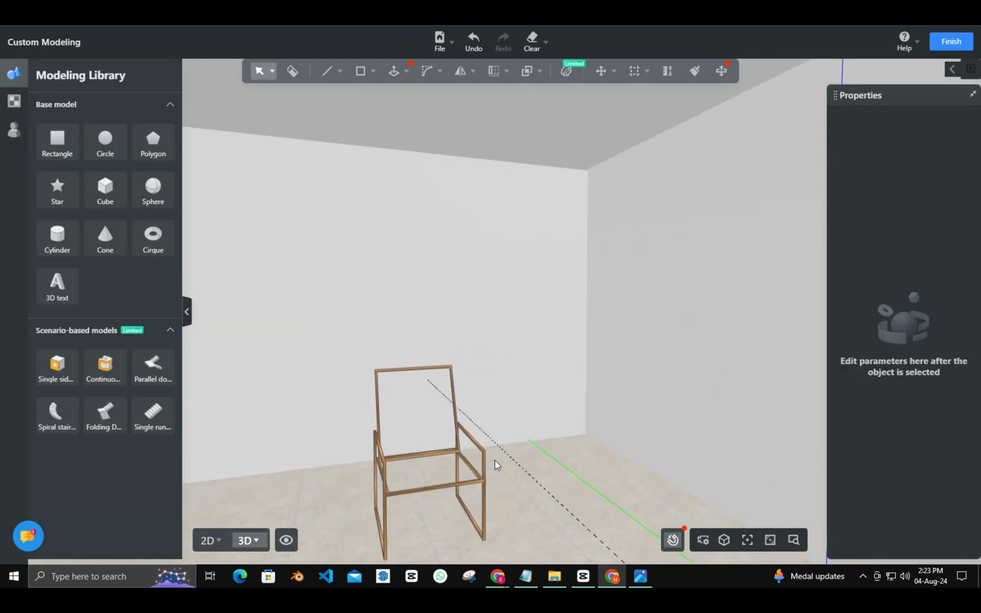
pyautogui.scroll(5, 549, 504)
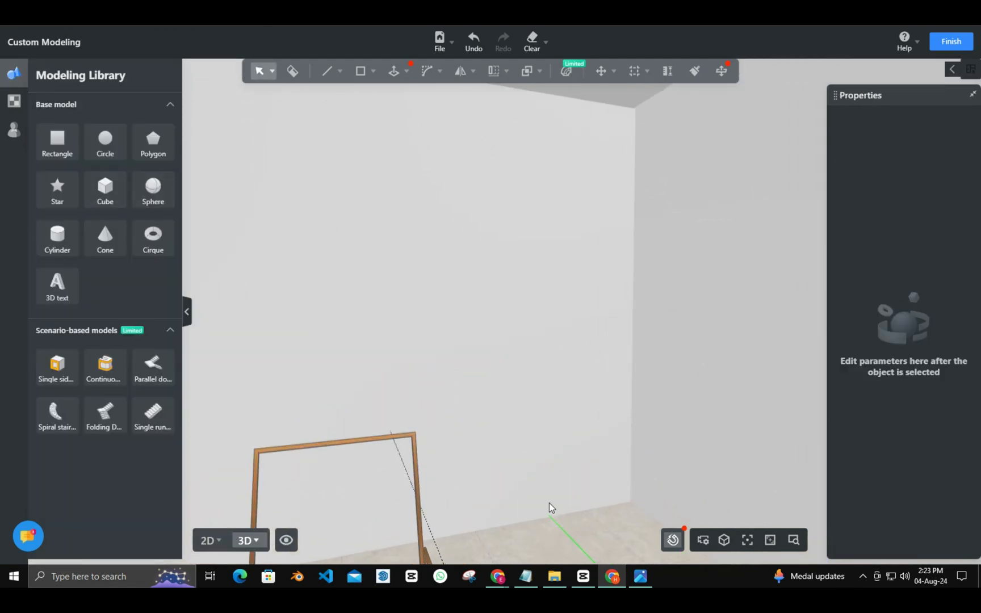
pyautogui.moveTo(549, 503); pyautogui.dragTo(397, 457, button='middle')
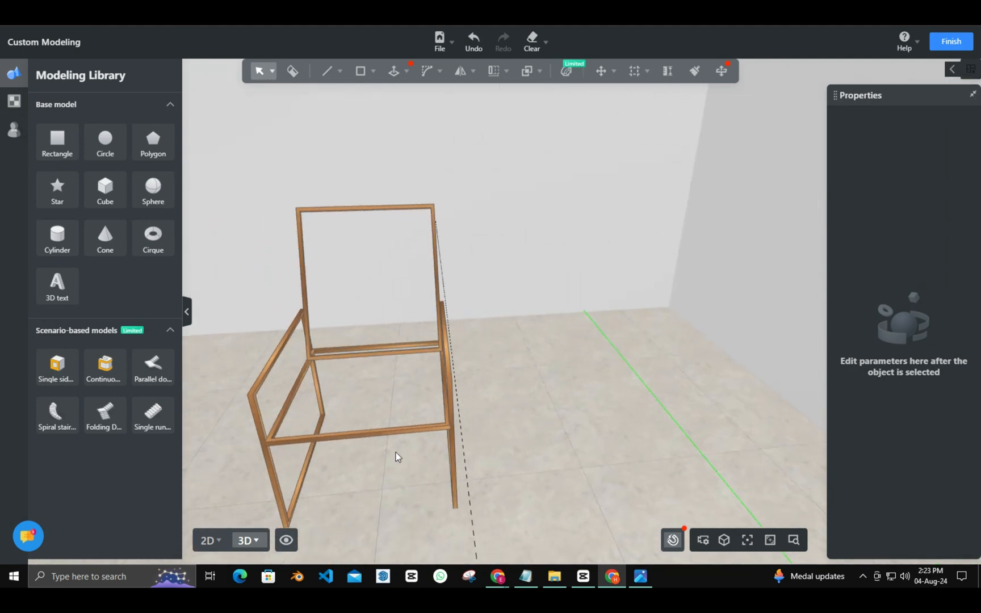
pyautogui.click(950, 42)
pyautogui.click(316, 542)
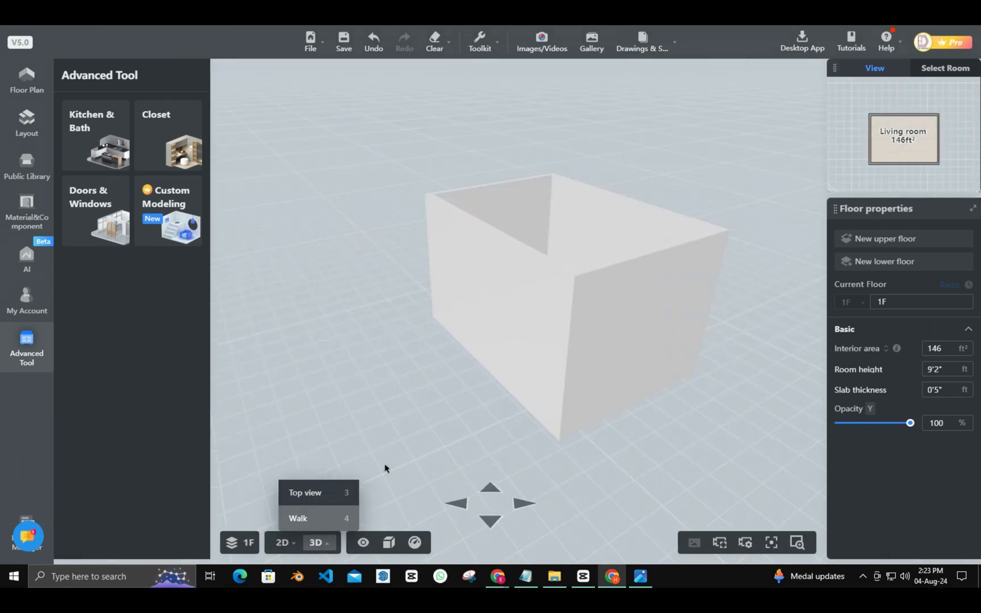
pyautogui.click(490, 489)
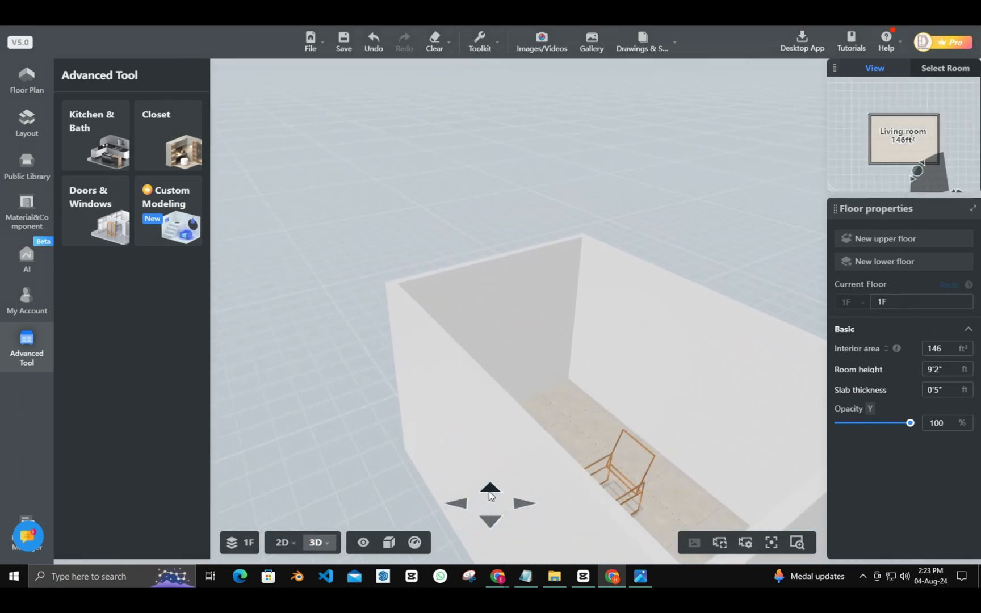
pyautogui.moveTo(499, 501); pyautogui.dragTo(606, 365)
pyautogui.scroll(5, 366, 483)
pyautogui.scroll(-6, 367, 483)
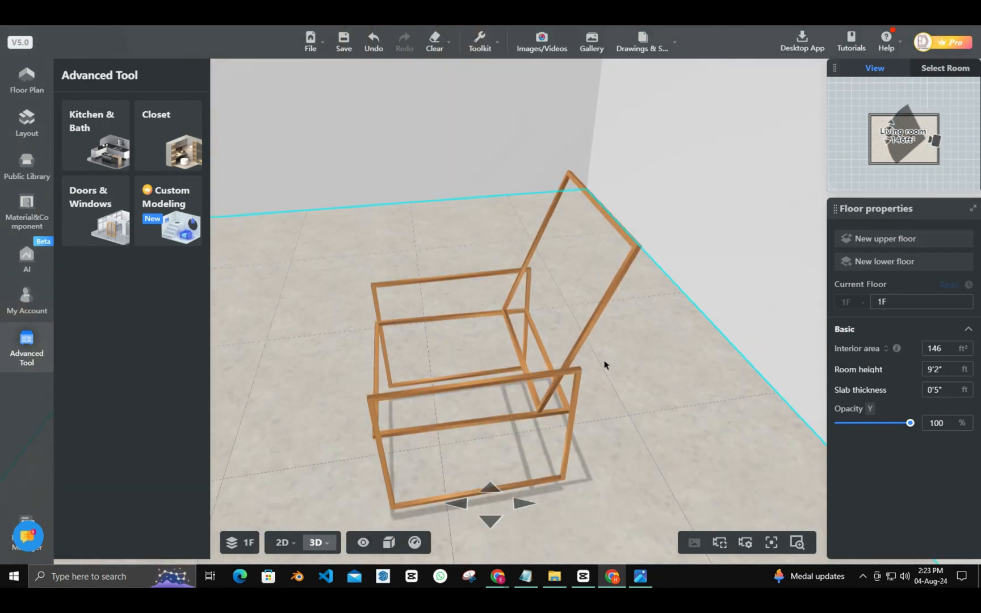
# Place the sofa cushions model from the public library's Home Decor fabrics at the chair frame.
pyautogui.click(17, 163)
pyautogui.click(94, 517)
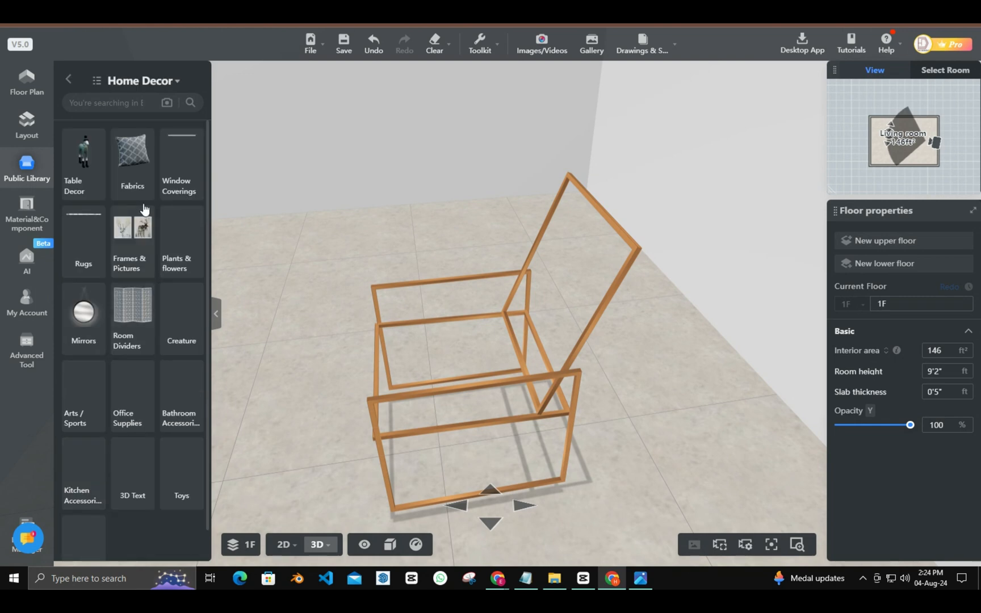
pyautogui.click(134, 170)
pyautogui.click(85, 168)
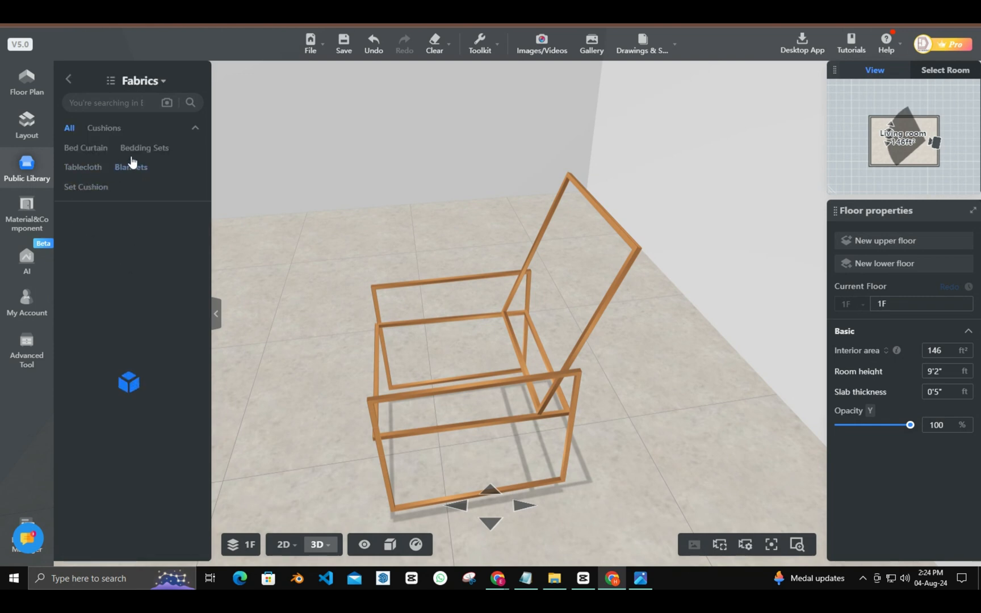
pyautogui.moveTo(196, 338)
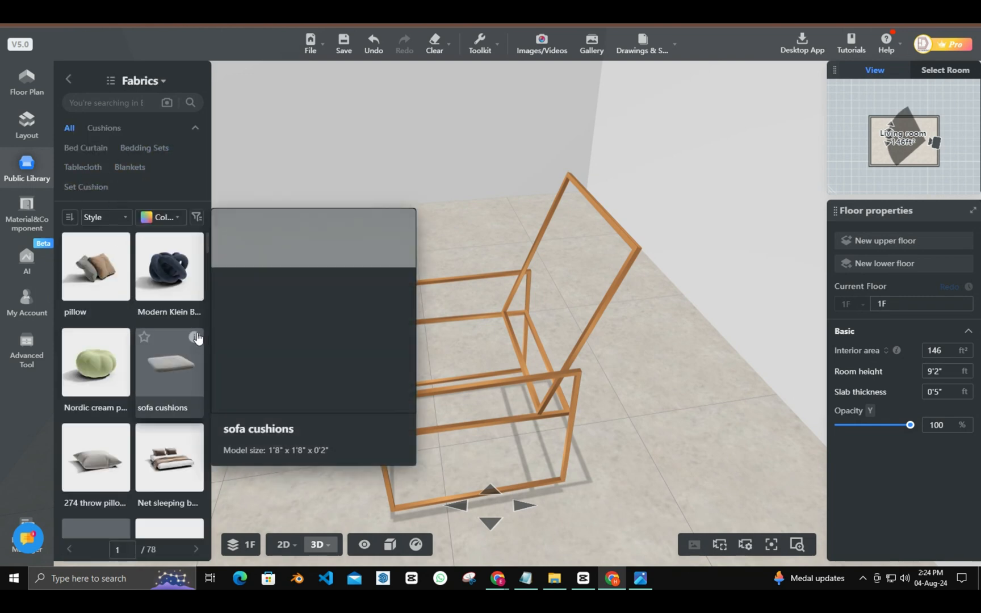
pyautogui.click(157, 376)
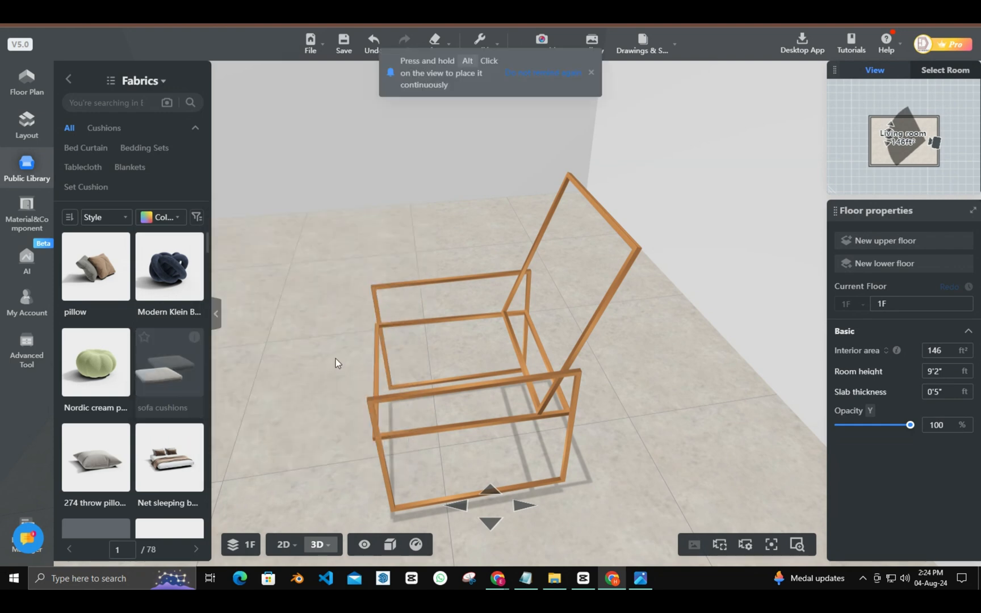
pyautogui.click(431, 383)
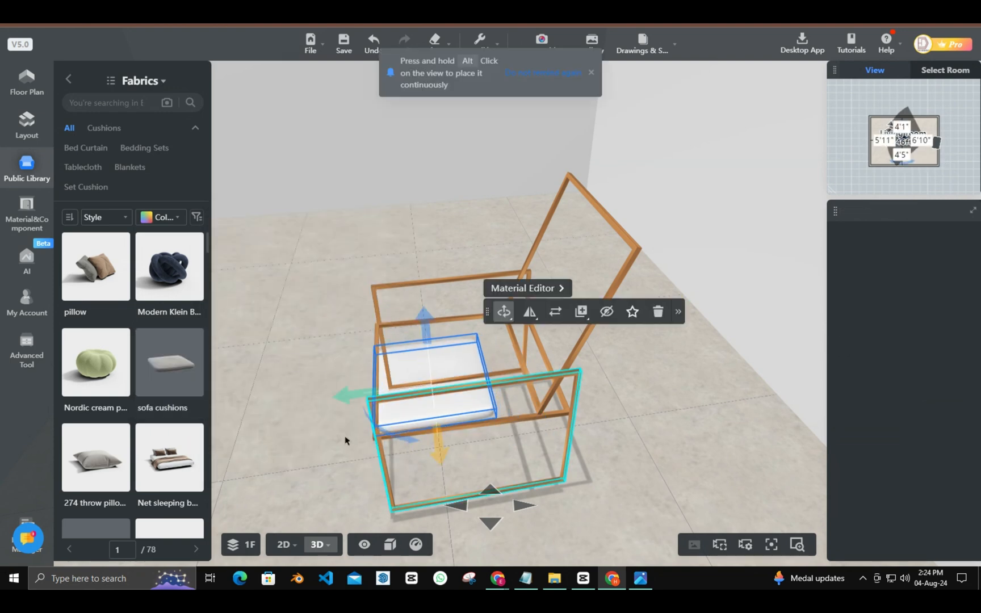
# Raise the sofa cushion to 1'5" above the floor and move it onto the seat between the two side frames.
pyautogui.moveTo(343, 437); pyautogui.dragTo(358, 473)
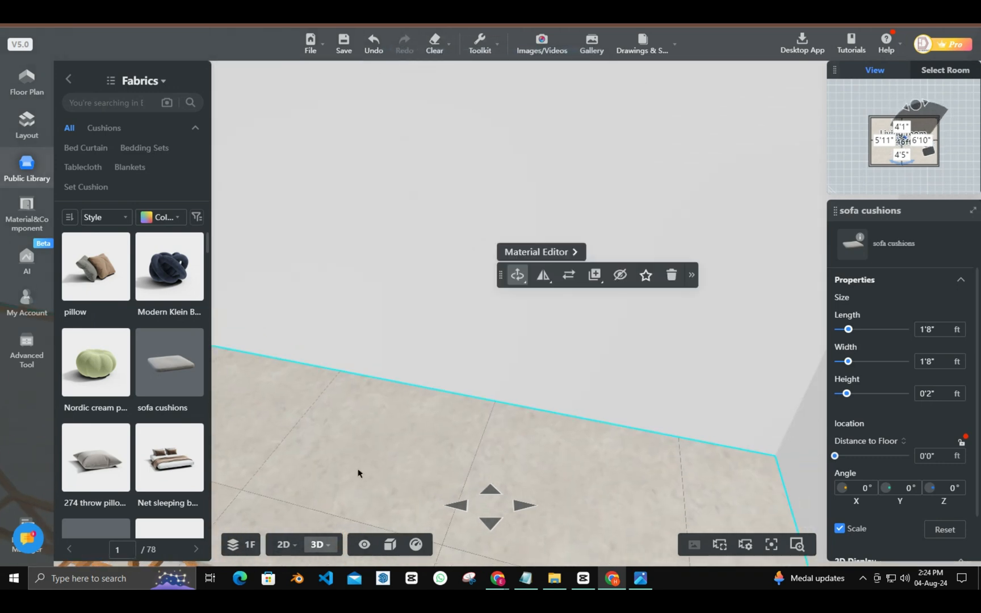
pyautogui.click(490, 521)
pyautogui.click(457, 505)
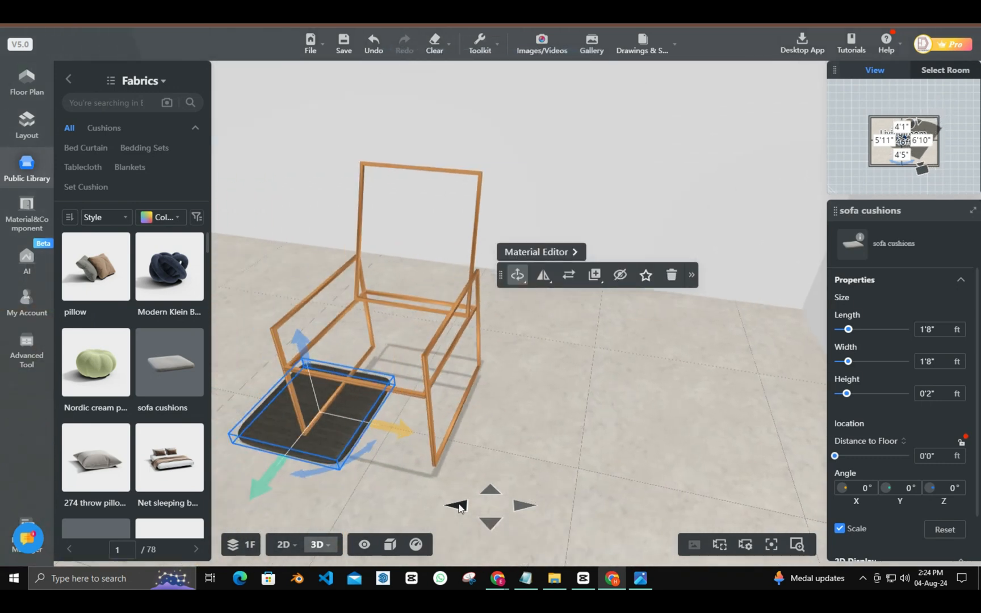
pyautogui.moveTo(421, 366); pyautogui.dragTo(477, 269)
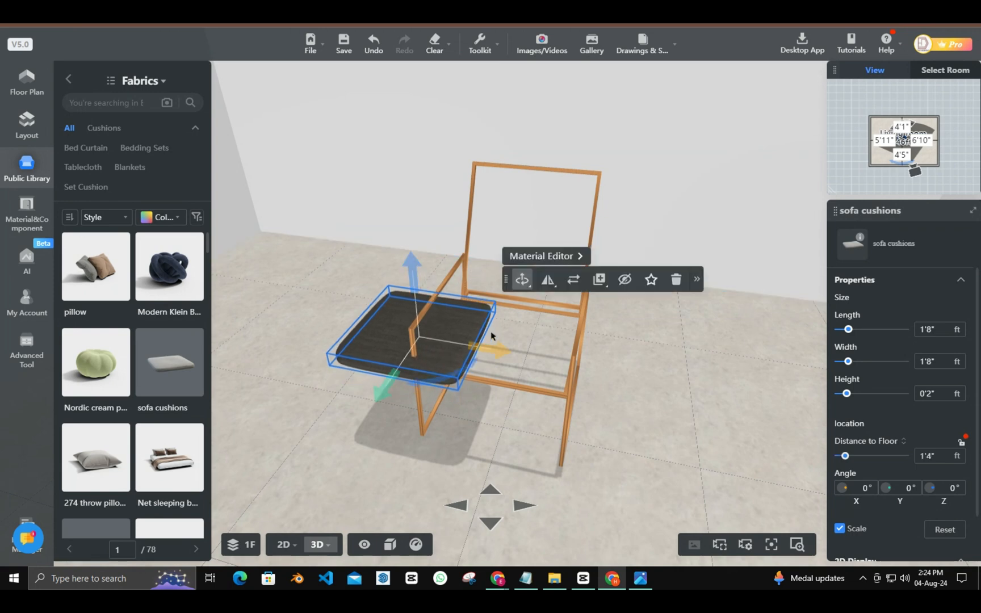
pyautogui.moveTo(493, 341); pyautogui.dragTo(624, 360)
pyautogui.moveTo(532, 388)
pyautogui.mouseDown()
pyautogui.moveTo(544, 378)
pyautogui.moveTo(539, 386)
pyautogui.mouseUp()
pyautogui.moveTo(559, 283); pyautogui.dragTo(570, 277)
pyautogui.moveTo(637, 356); pyautogui.dragTo(631, 357)
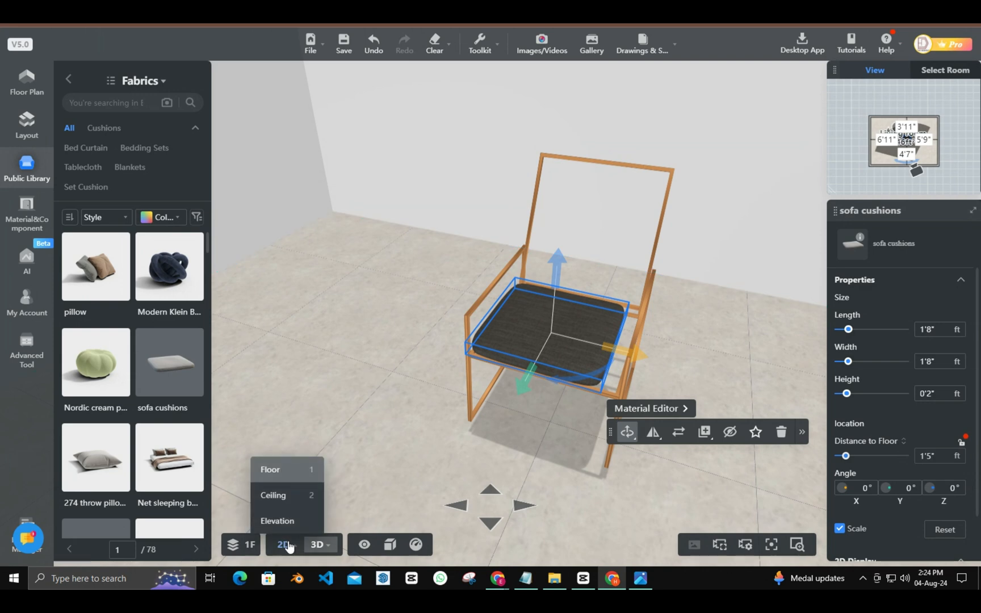
# Stretch the seat cushion in the 2D floor plan so it fills the depth and width of the seat frame.
pyautogui.click(284, 544)
pyautogui.click(802, 547)
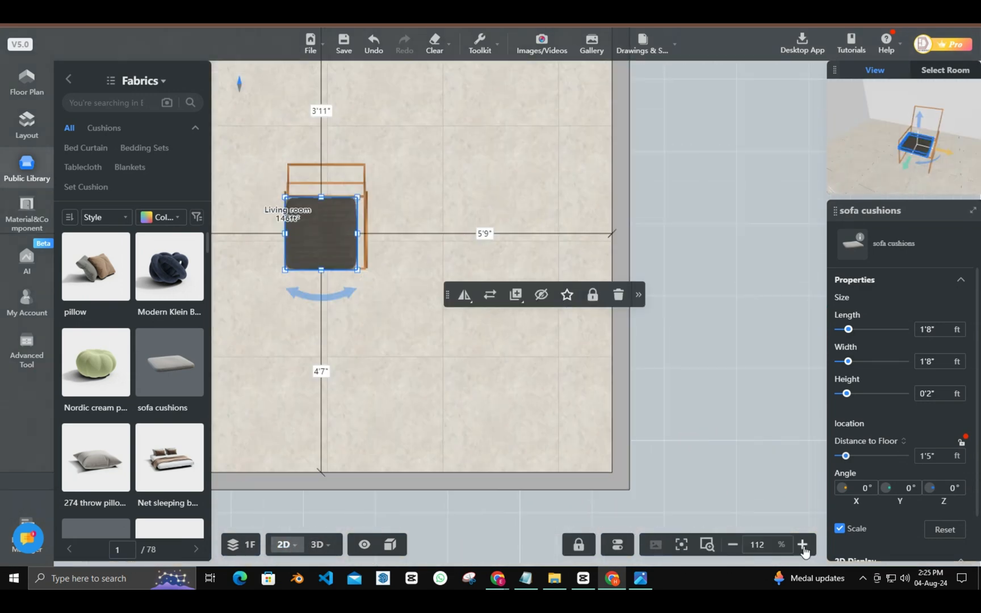
pyautogui.click(802, 546)
pyautogui.moveTo(306, 299); pyautogui.dragTo(473, 499)
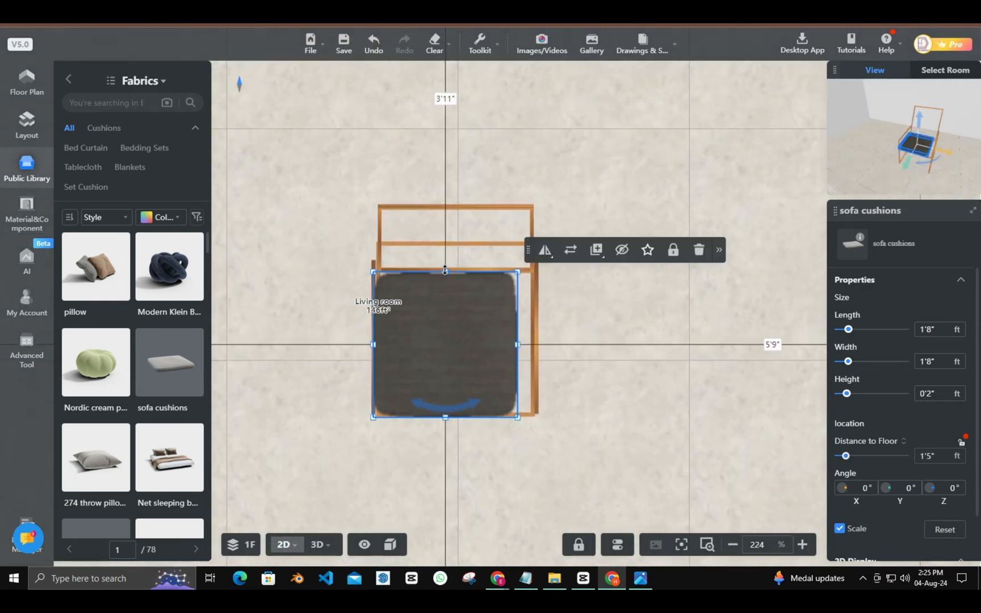
pyautogui.moveTo(445, 273); pyautogui.dragTo(445, 269)
pyautogui.moveTo(517, 343); pyautogui.dragTo(535, 343)
pyautogui.click(382, 489)
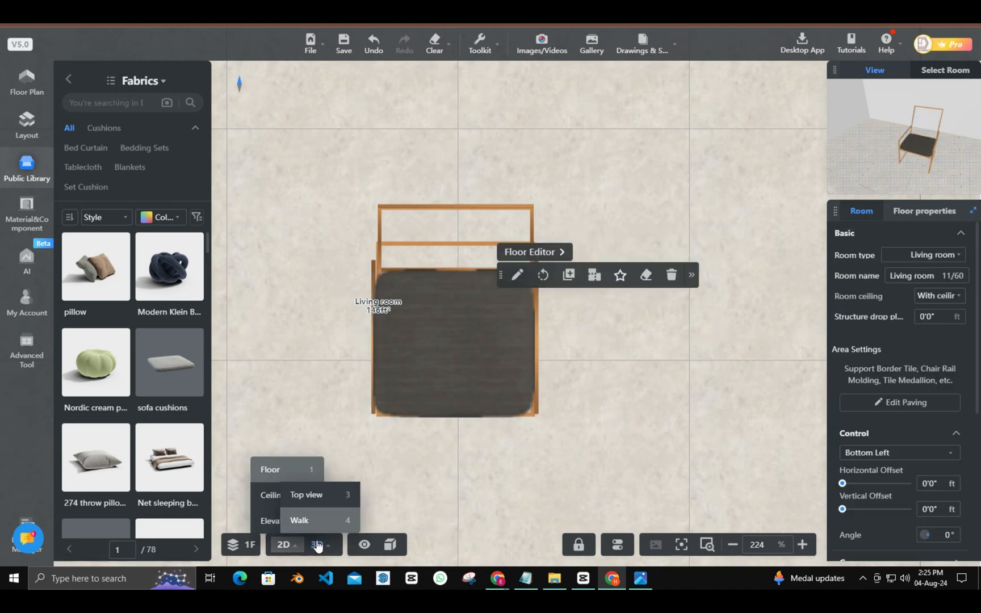
pyautogui.click(320, 544)
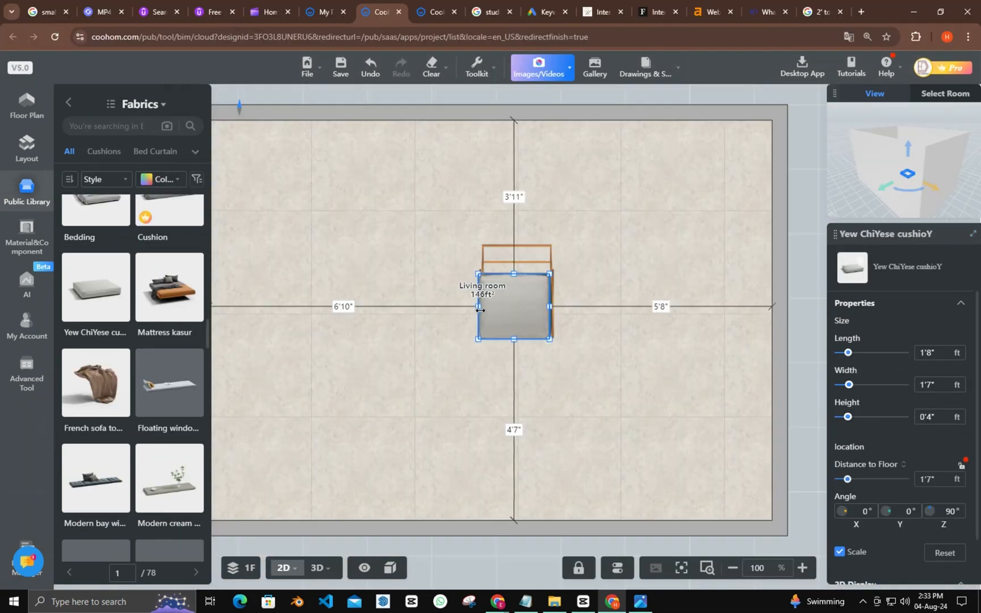
# Resize the Yew ChiYese cushion to 1'11" by 1'8" in the floor plan and show it in 3D walk view.
pyautogui.moveTo(518, 339); pyautogui.dragTo(511, 329)
pyautogui.click(326, 544)
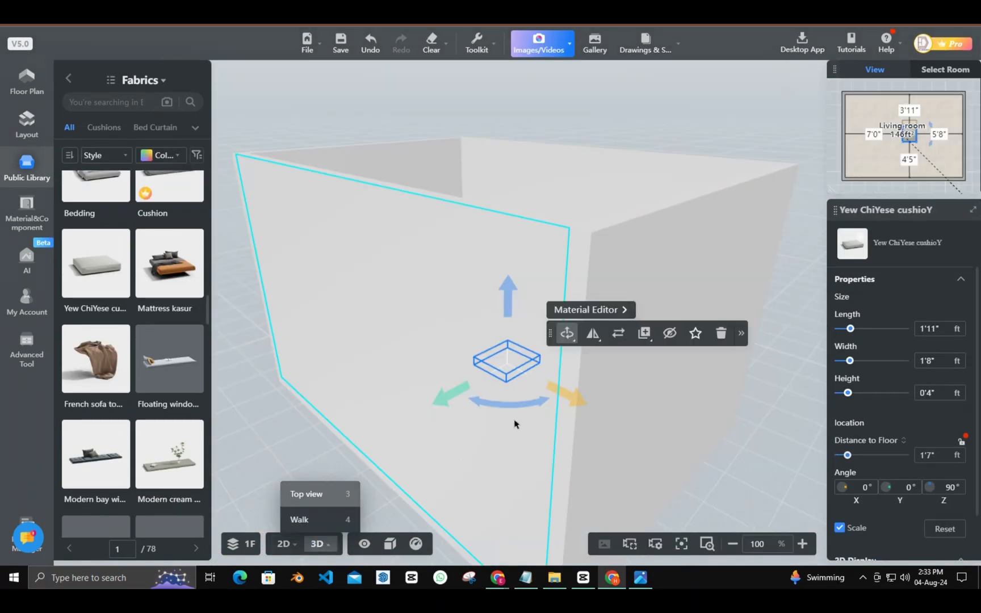
pyautogui.click(313, 520)
pyautogui.click(490, 521)
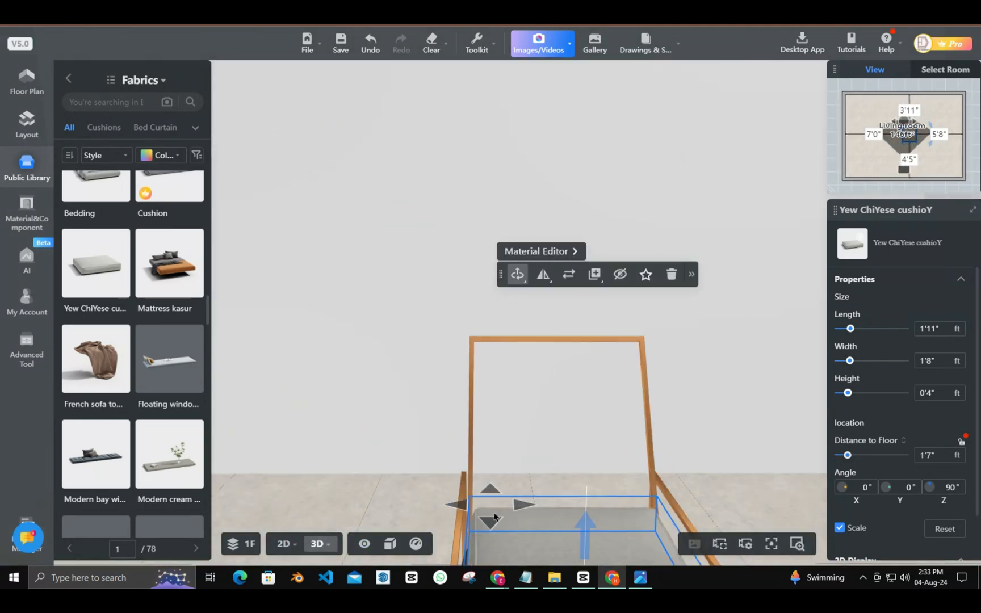
# View the chair from the side and set the Yew ChiYese cushion's X angle to 60°.
pyautogui.moveTo(484, 446); pyautogui.dragTo(850, 407)
pyautogui.press('s')
pyautogui.press('d')
pyautogui.moveTo(713, 510); pyautogui.dragTo(648, 461)
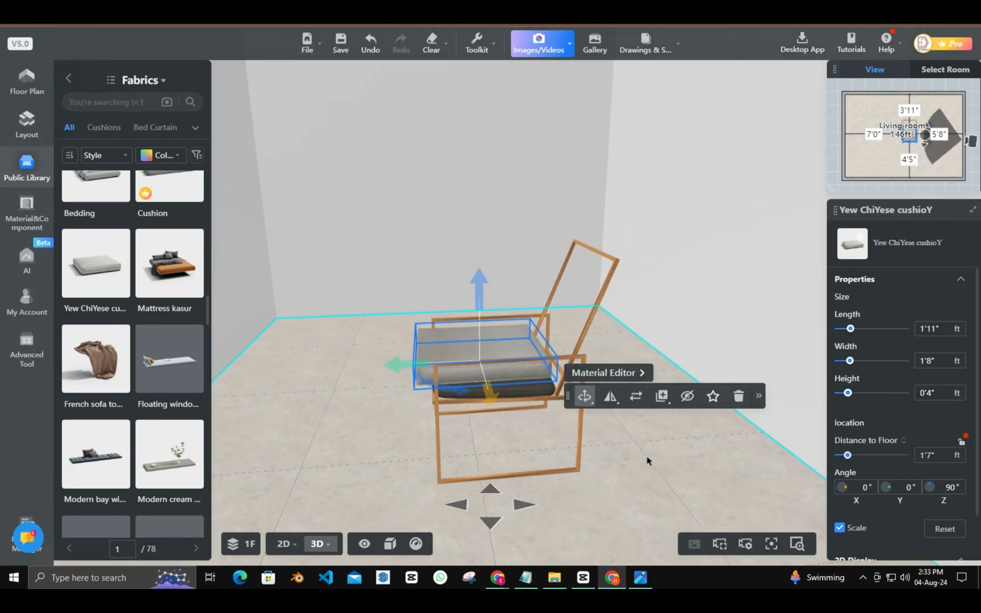
pyautogui.click(580, 452)
pyautogui.click(528, 363)
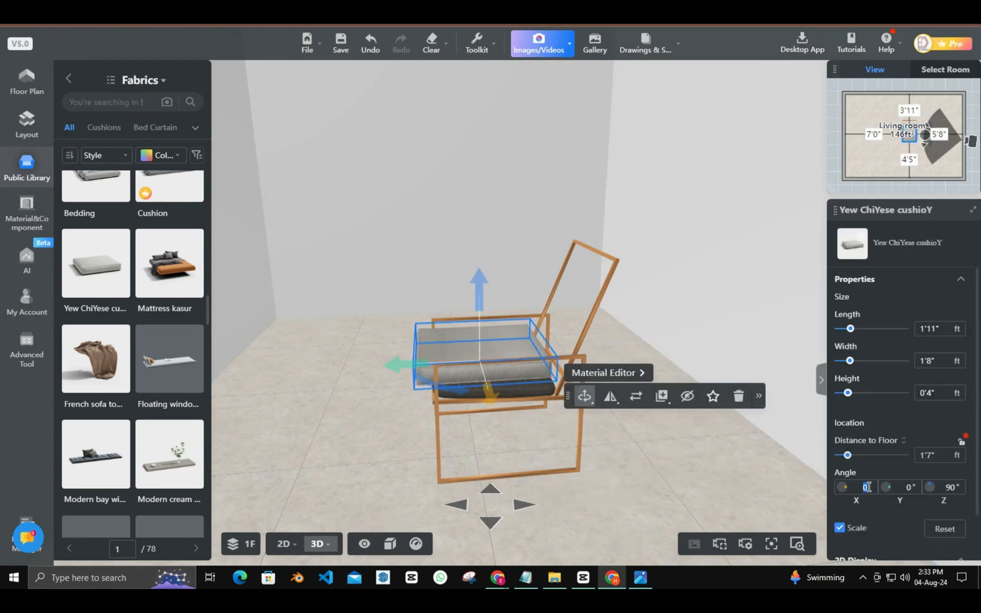
pyautogui.write('60')
pyautogui.press('Return')
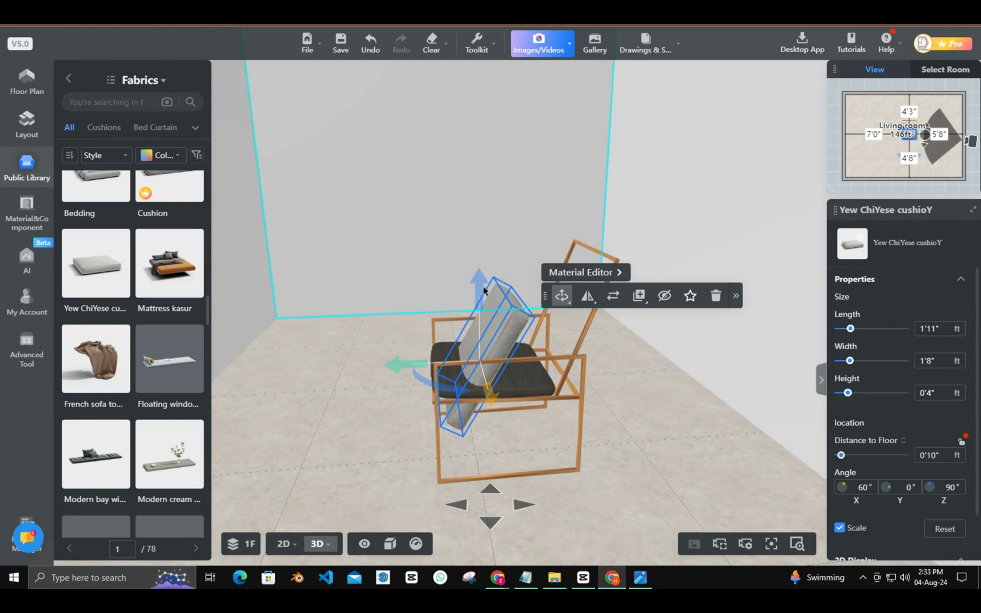
# Move the tilted cushion back against the backrest frame at 1'5" above the floor.
pyautogui.moveTo(483, 291); pyautogui.dragTo(482, 238)
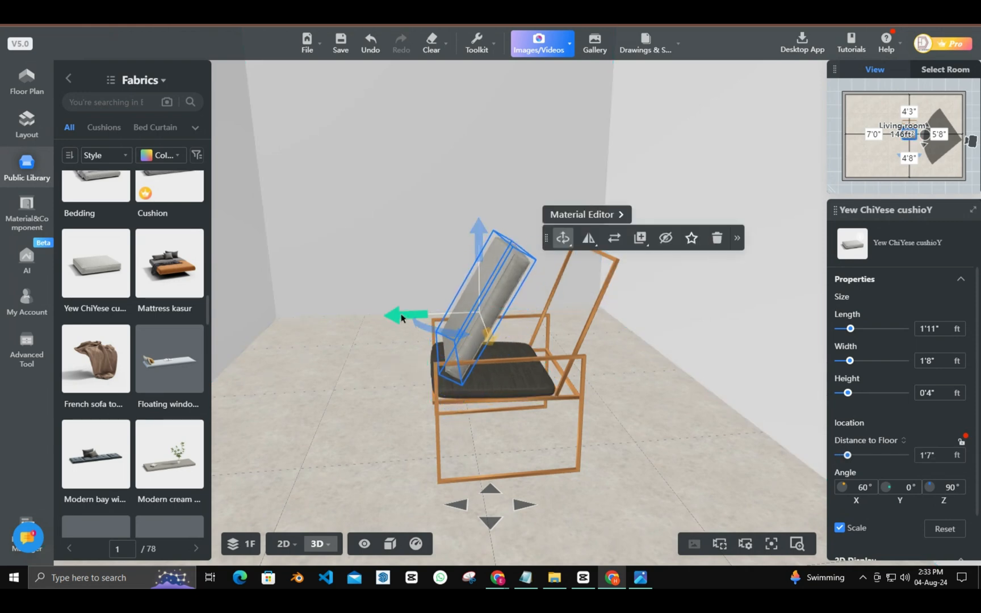
pyautogui.moveTo(401, 318); pyautogui.dragTo(513, 311)
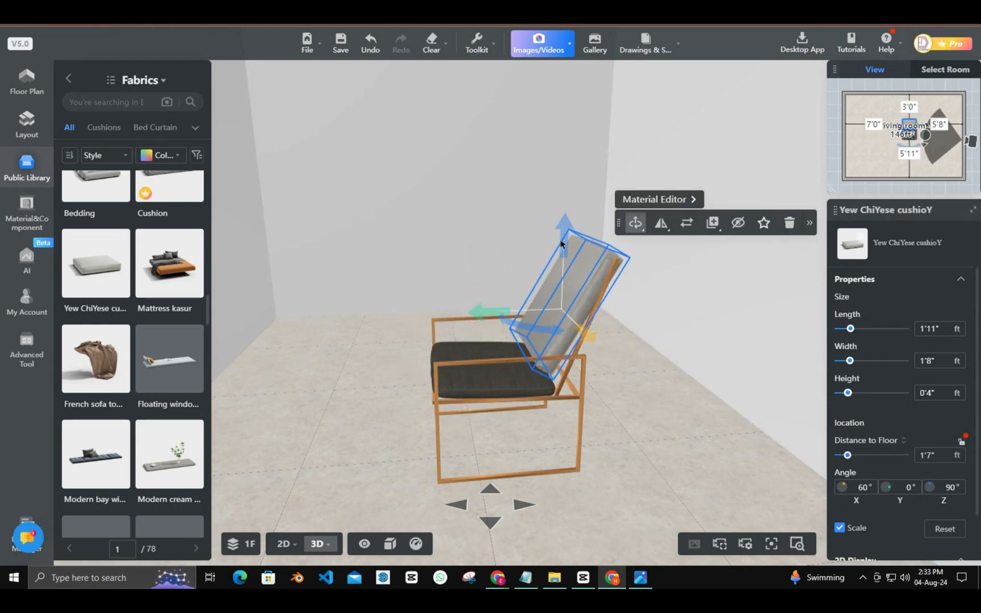
pyautogui.moveTo(560, 242); pyautogui.dragTo(559, 247)
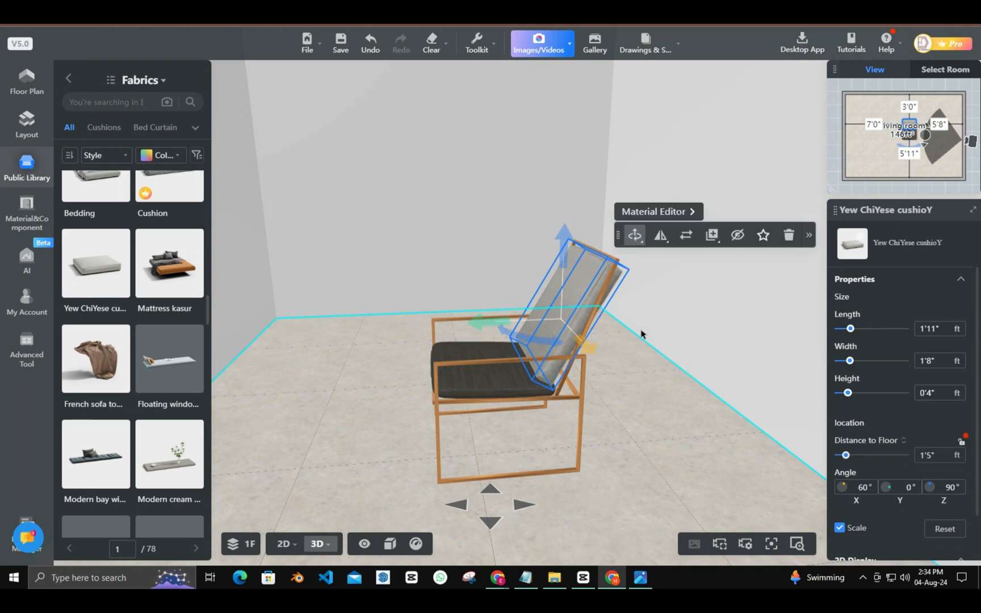
# Steepen the backrest cushion's X angle to 67° and nudge it horizontally to fit the backrest frame.
pyautogui.click(875, 487)
pyautogui.click(876, 487)
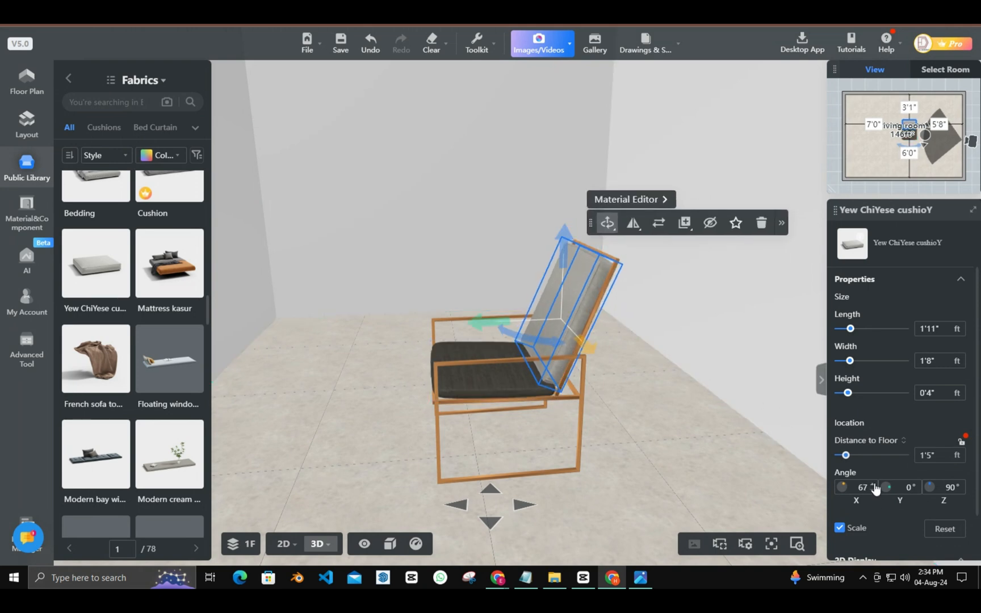
pyautogui.scroll(3, 666, 497)
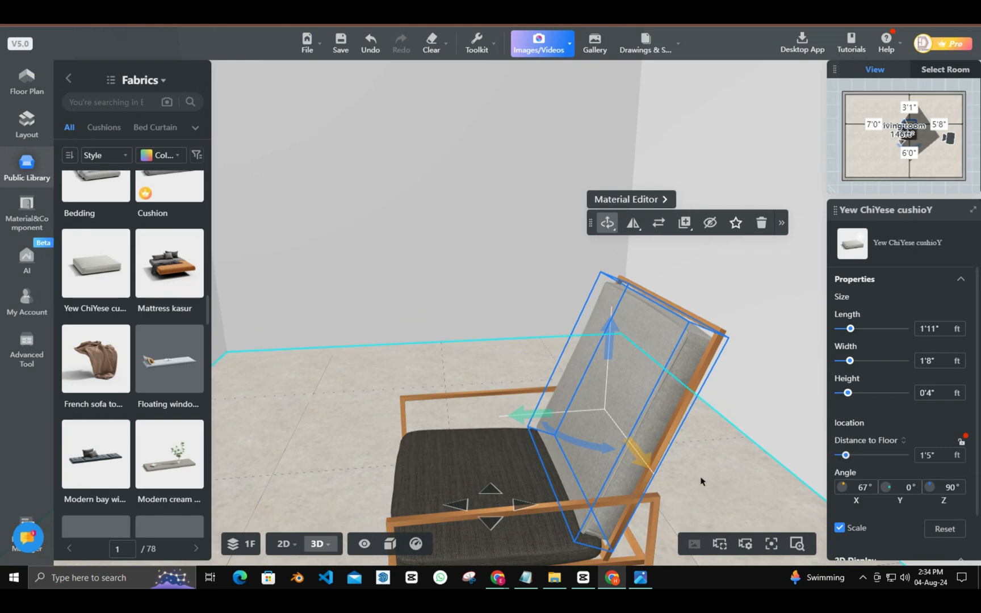
pyautogui.scroll(3, 701, 478)
pyautogui.moveTo(525, 366); pyautogui.dragTo(514, 368)
# Widen the backrest cushion to 1'10" in the floor plan and fine-adjust its position against the frame in 3D.
pyautogui.click(281, 544)
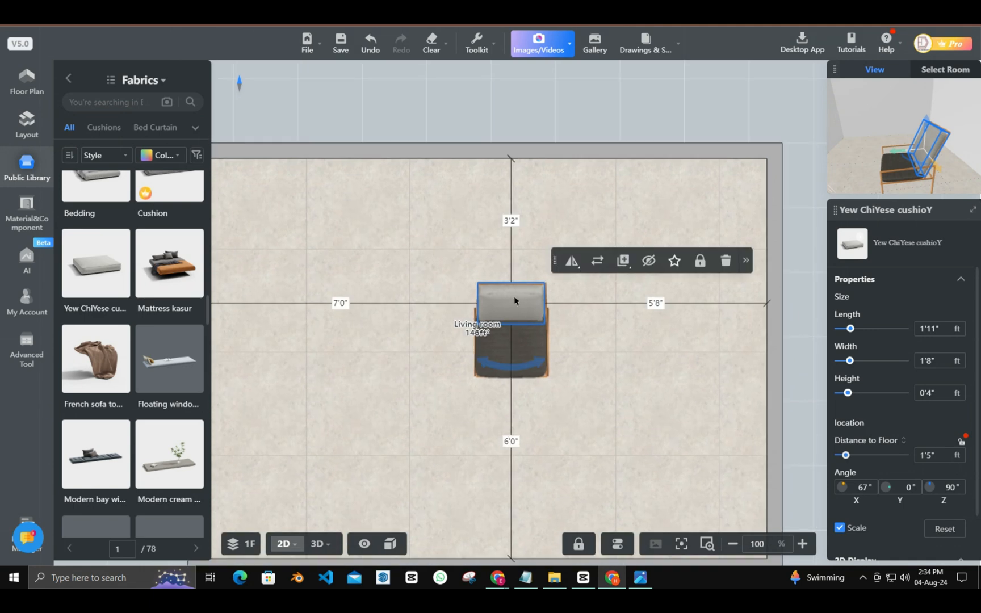
pyautogui.scroll(3, 605, 290)
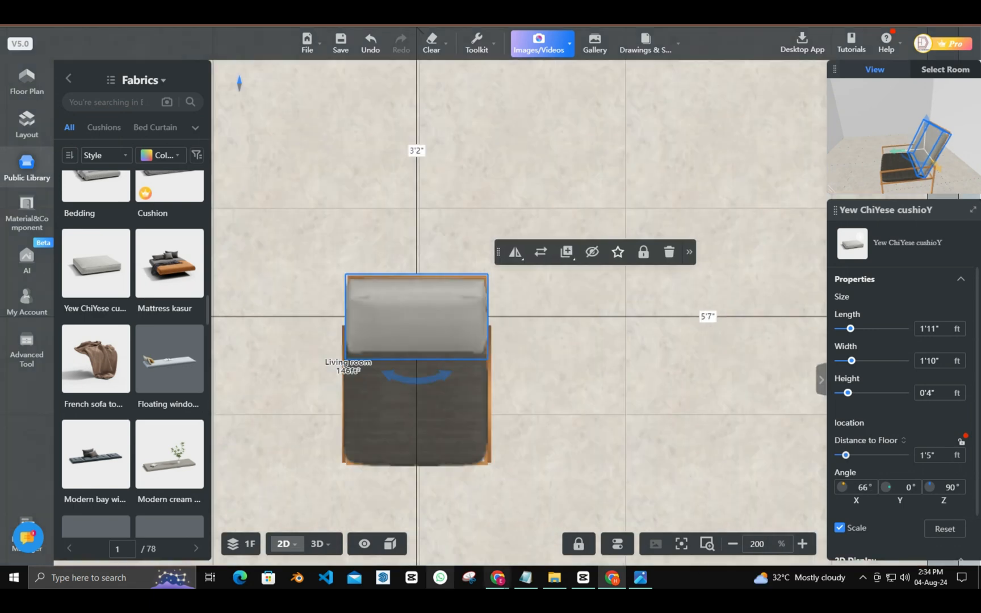
pyautogui.click(321, 543)
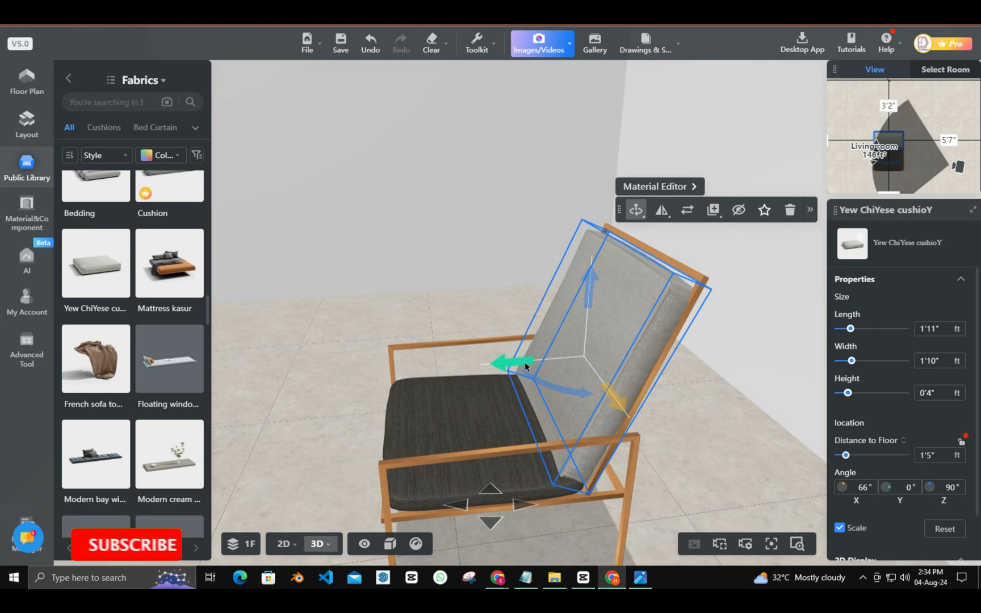
pyautogui.moveTo(516, 364); pyautogui.dragTo(515, 365)
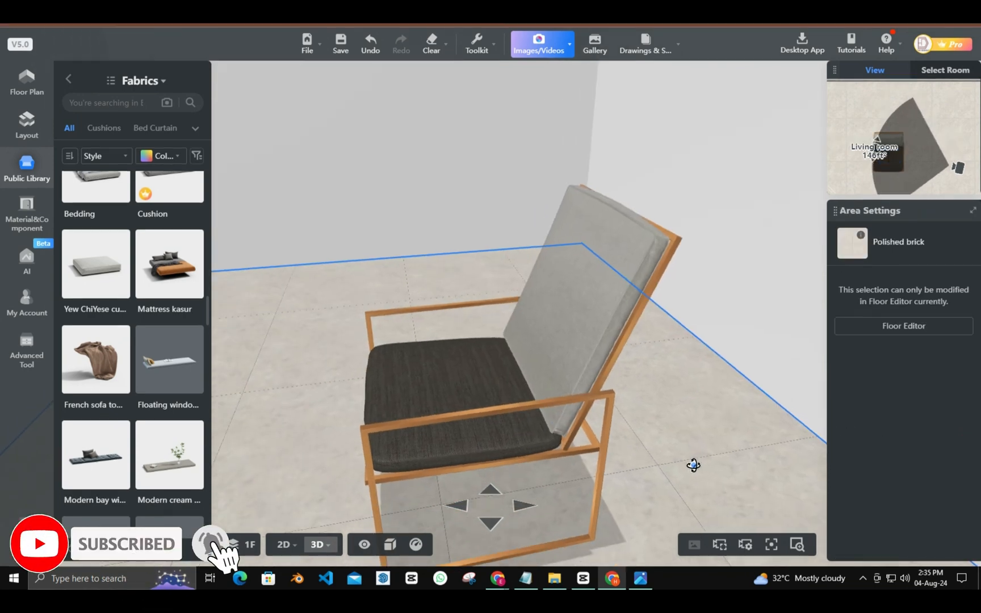
# Select the dark seat cushion from a front view and fine-adjust its height on the seat frame.
pyautogui.moveTo(694, 464); pyautogui.dragTo(685, 449)
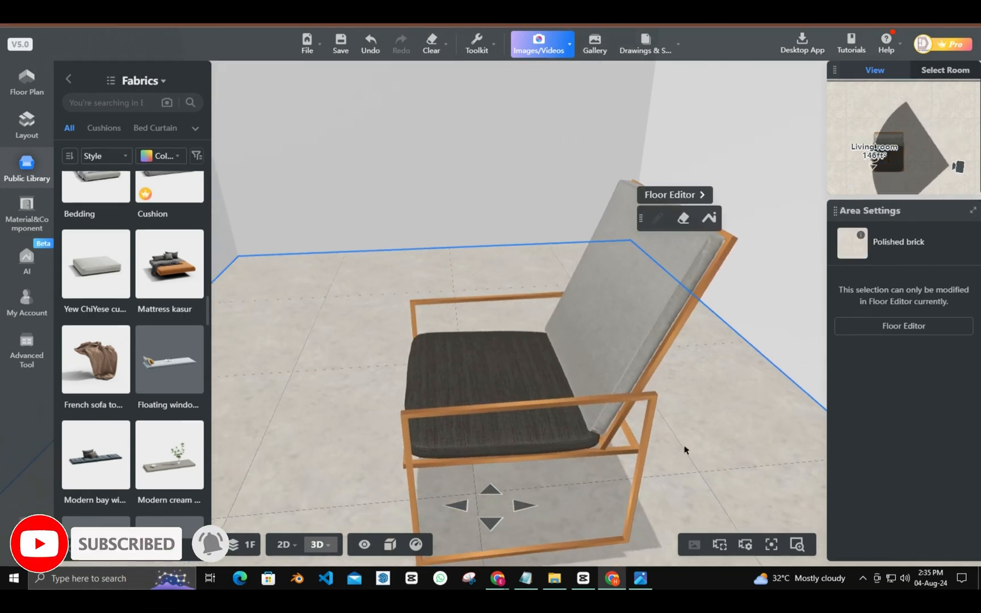
pyautogui.click(544, 400)
pyautogui.click(462, 509)
pyautogui.moveTo(377, 453); pyautogui.dragTo(498, 431)
pyautogui.moveTo(720, 447)
pyautogui.click(694, 470)
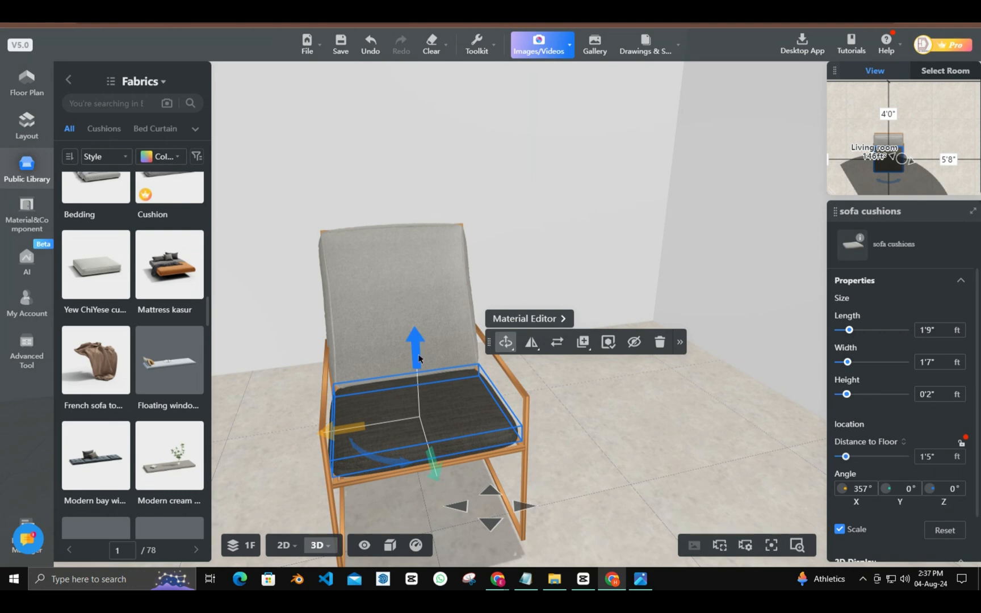
pyautogui.moveTo(423, 356); pyautogui.dragTo(426, 356)
pyautogui.click(559, 457)
# Examine the cushioned chair from a three-quarter view and browse the public library's Furniture categories.
pyautogui.moveTo(562, 455); pyautogui.dragTo(803, 468)
pyautogui.moveTo(427, 442); pyautogui.dragTo(647, 475)
pyautogui.click(490, 523)
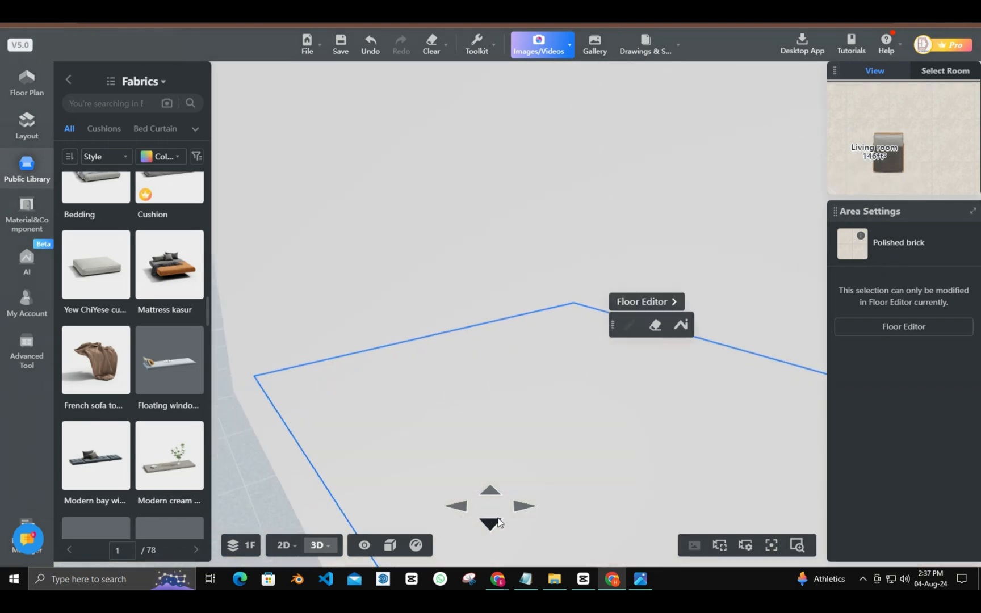
pyautogui.click(522, 506)
pyautogui.click(68, 81)
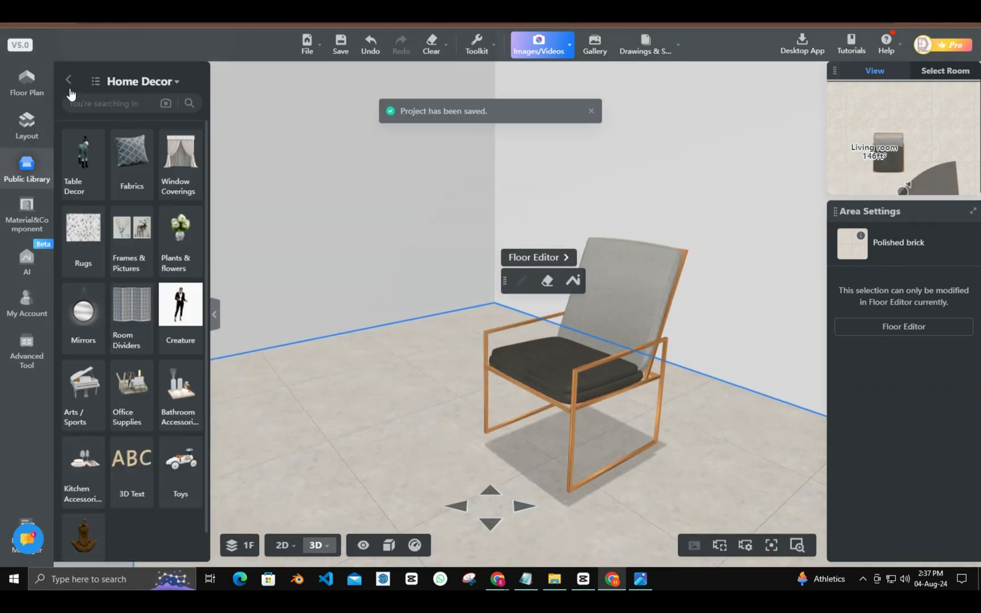
pyautogui.click(68, 82)
pyautogui.click(109, 369)
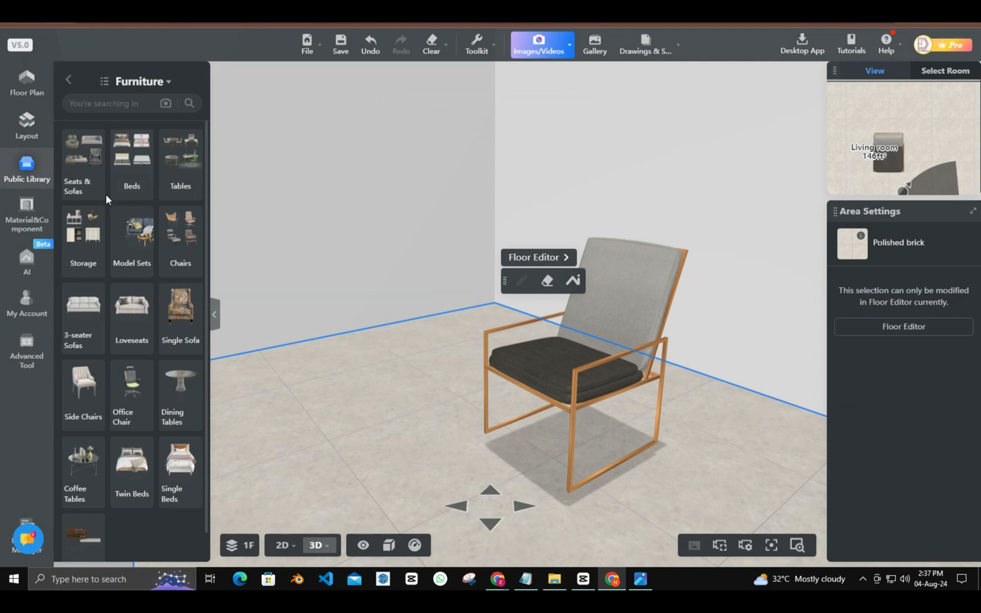
# Check the reference photo of the pink armchair, open the seat cushion in the Material Editor and search the Fabric library for velvet.
pyautogui.click(534, 345)
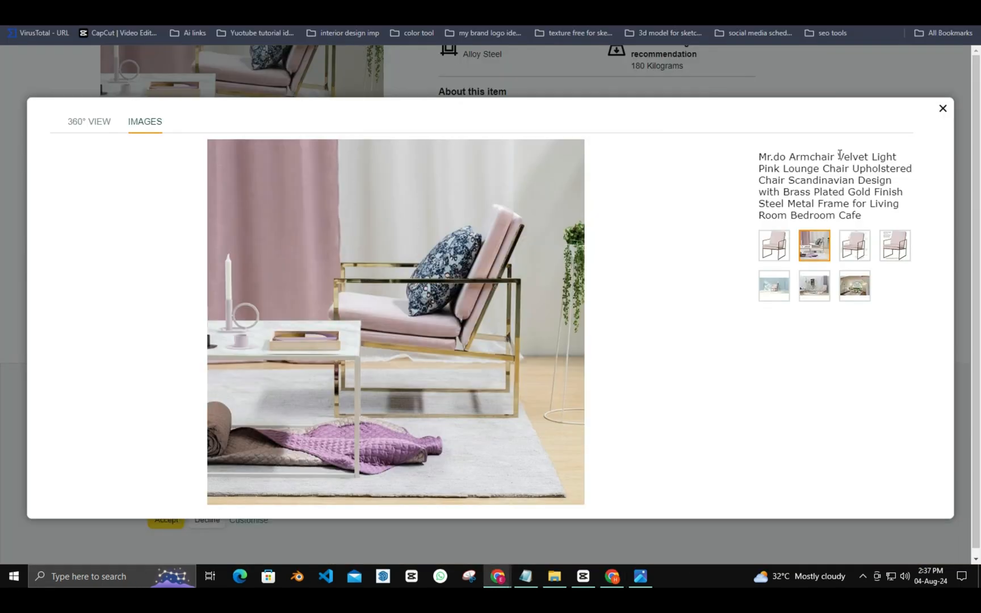
pyautogui.click(613, 574)
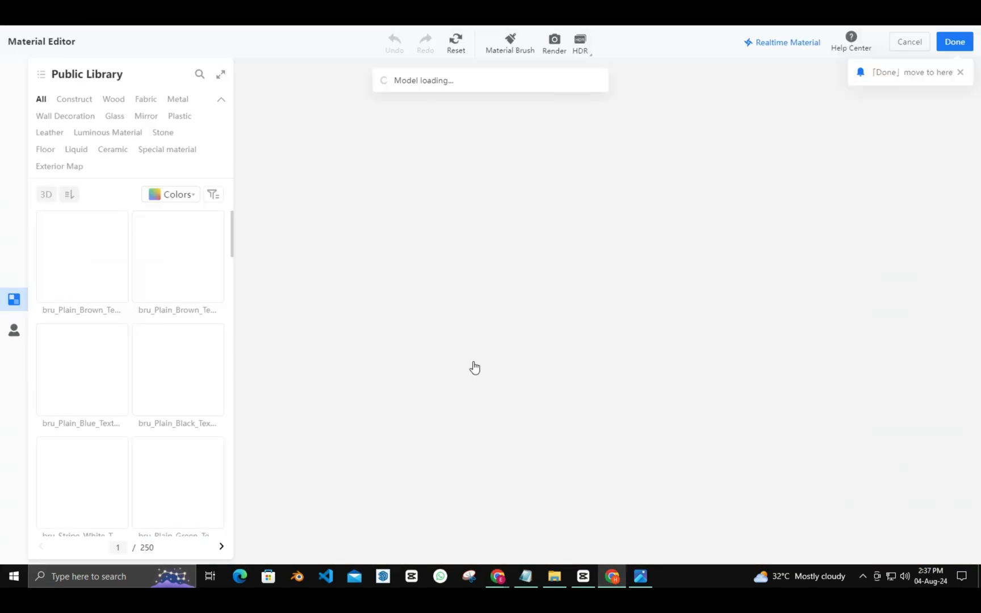
pyautogui.click(146, 100)
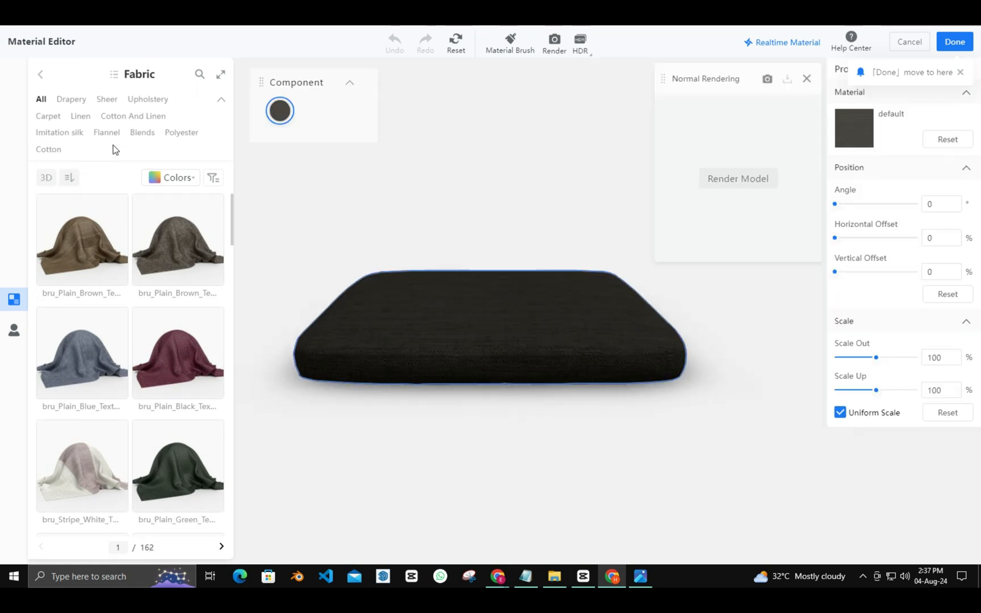
pyautogui.click(199, 76)
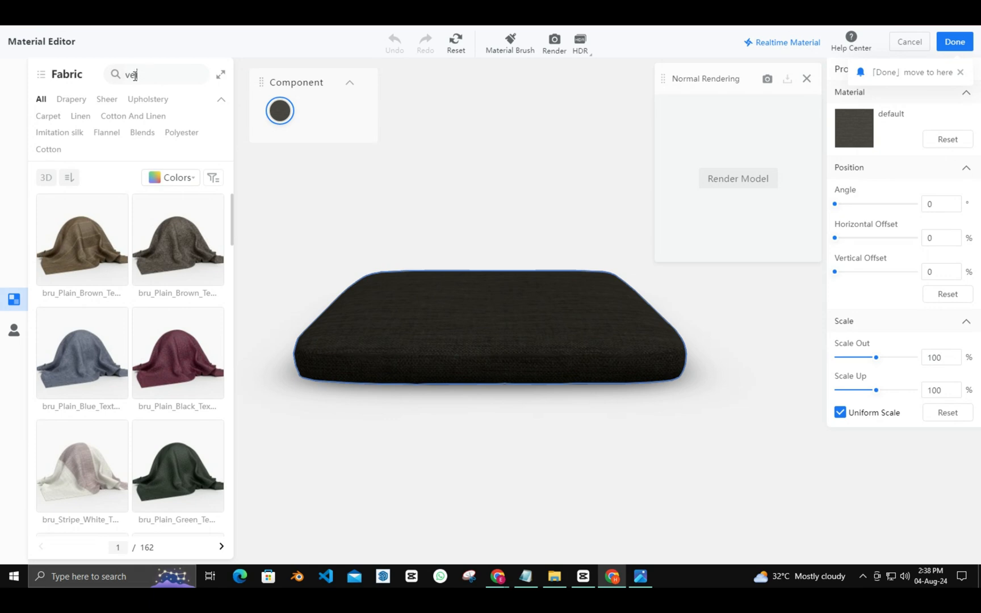
pyautogui.press('Return')
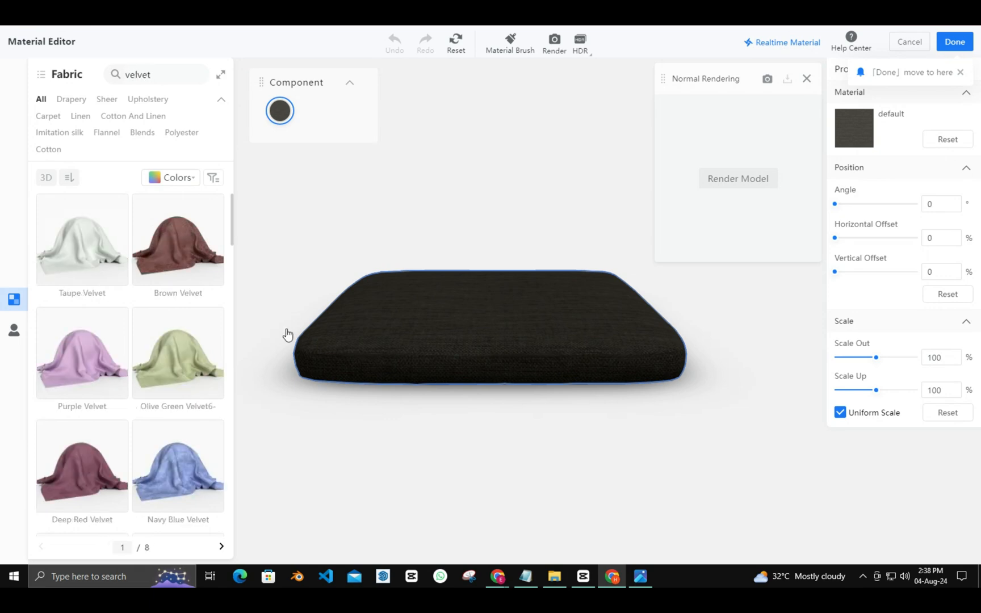
pyautogui.moveTo(120, 429)
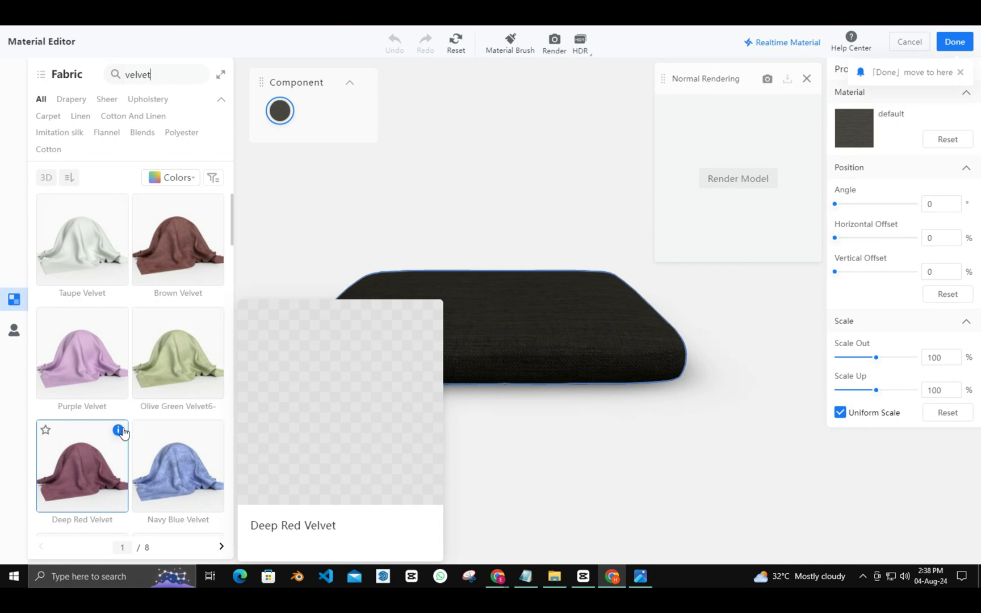
# Try filtering the velvet fabrics by pink, and reset the filter to all colors.
pyautogui.click(191, 181)
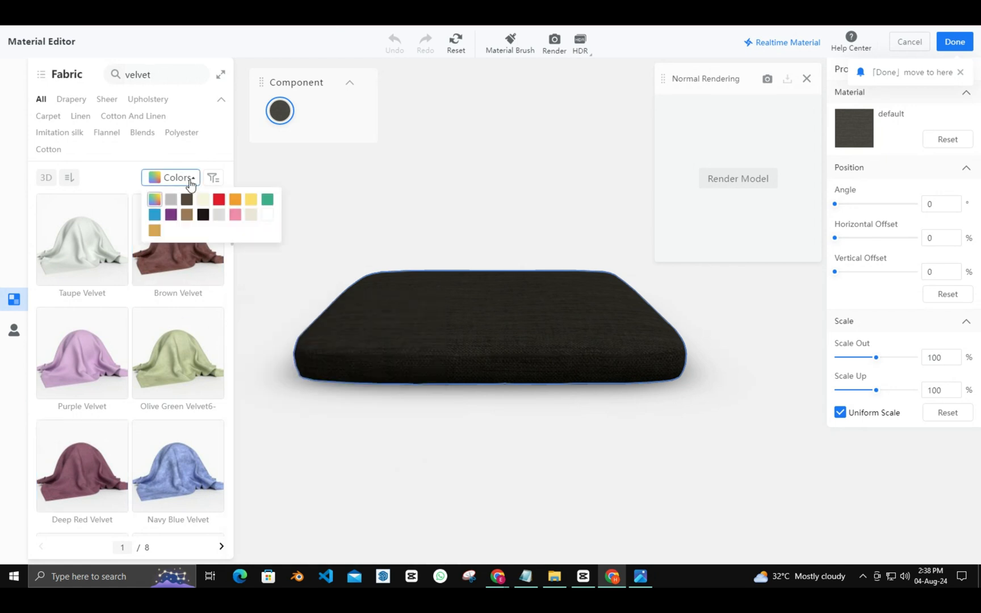
pyautogui.click(237, 215)
pyautogui.click(185, 180)
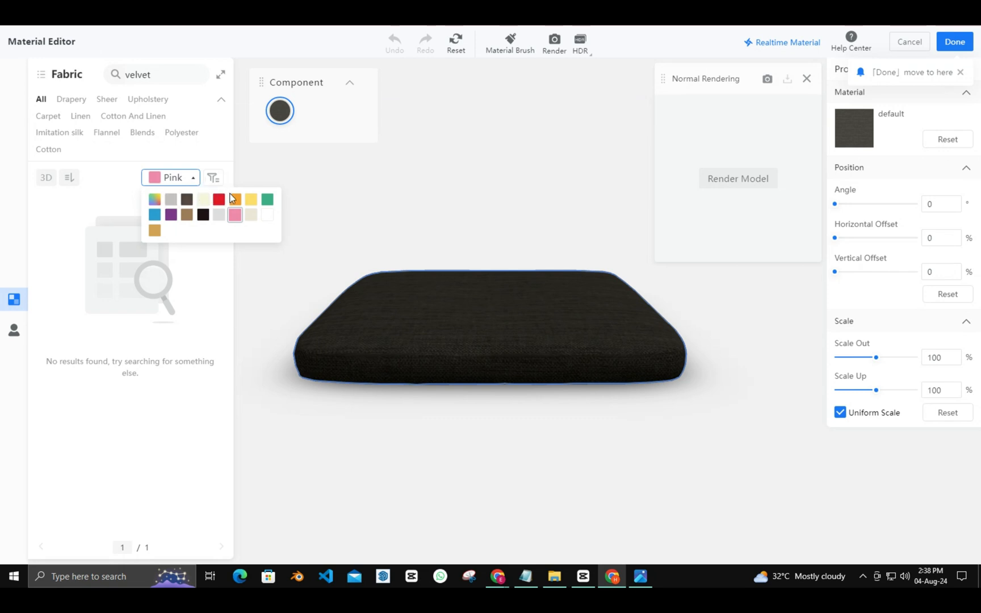
pyautogui.click(156, 199)
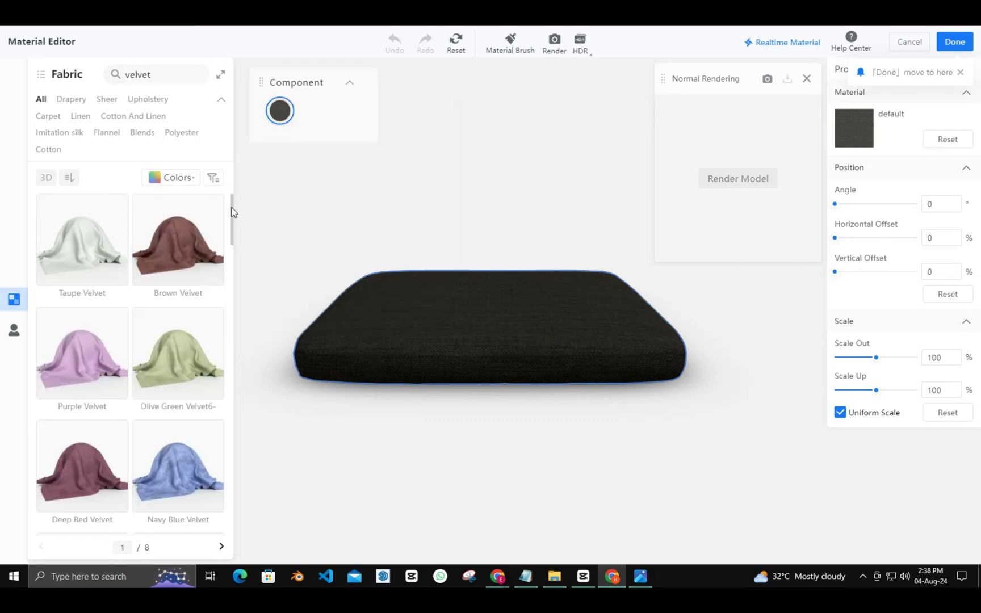
# Apply a wine-red velvet fabric to the seat cushion, finish the material edit and deselect the cushion in the room.
pyautogui.scroll(-5, 231, 211)
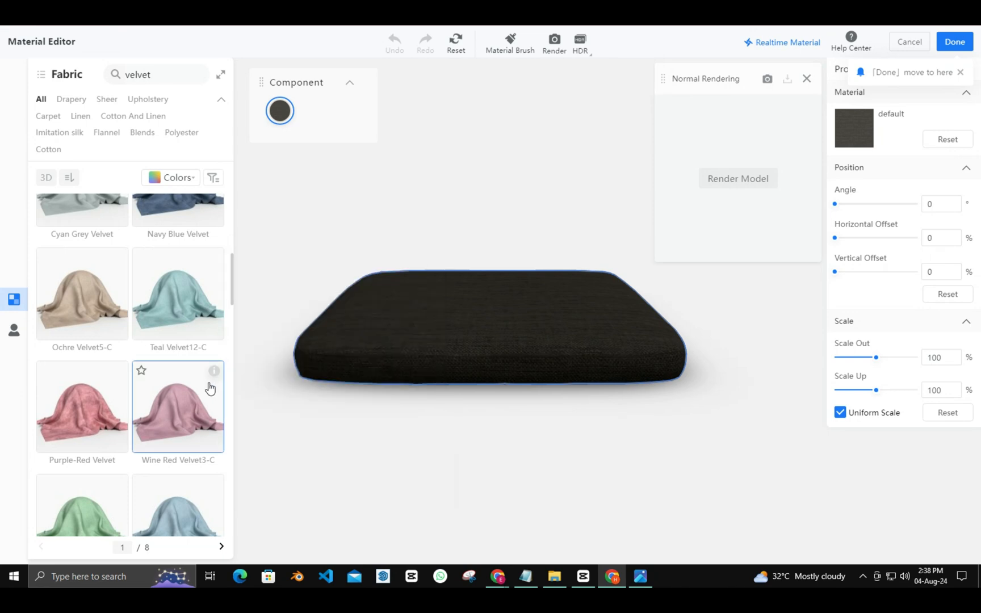
pyautogui.moveTo(214, 371)
pyautogui.moveTo(193, 401); pyautogui.dragTo(432, 323)
pyautogui.moveTo(122, 376)
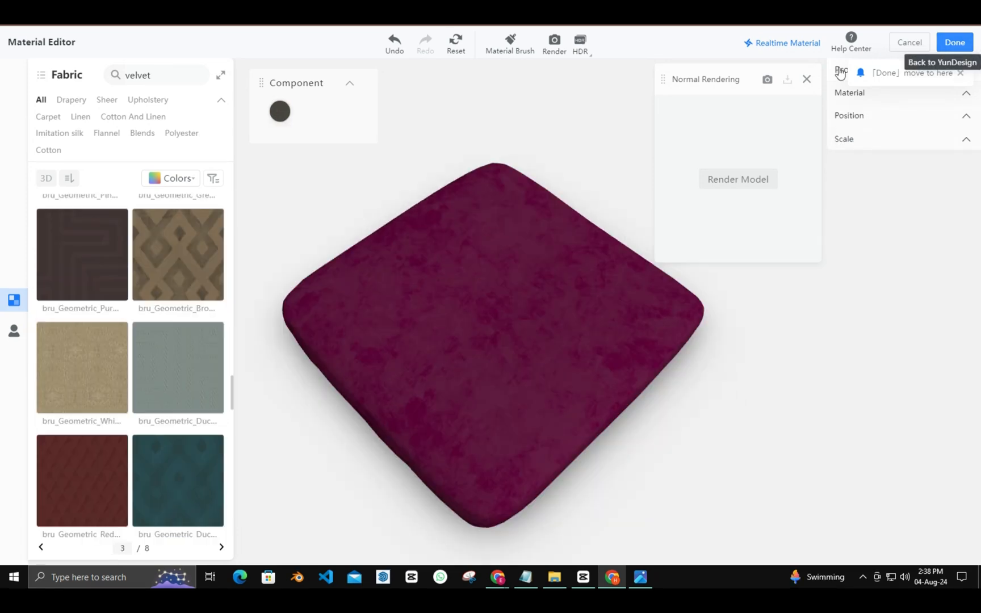
pyautogui.click(955, 42)
pyautogui.click(594, 284)
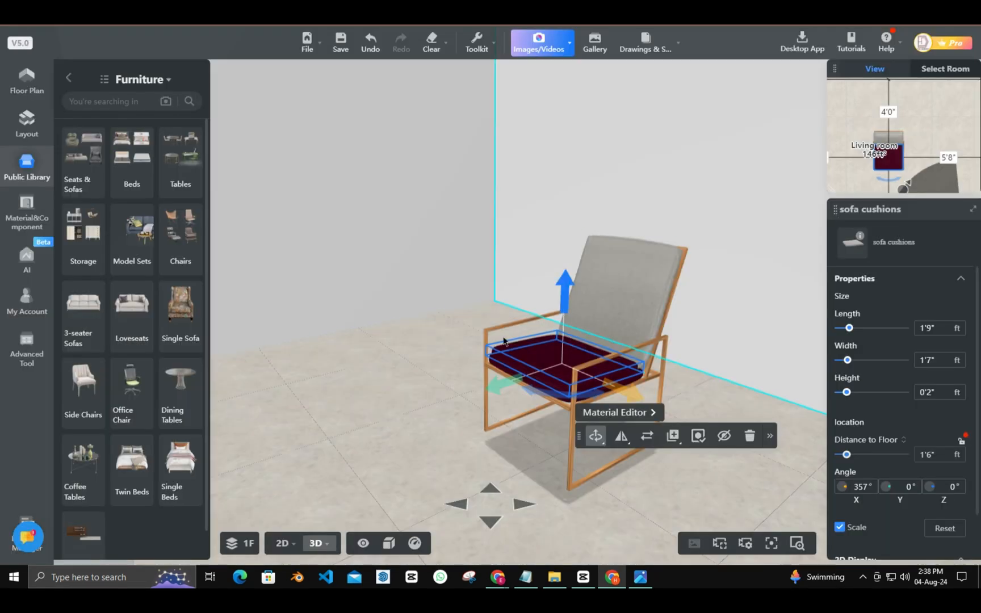
pyautogui.click(449, 392)
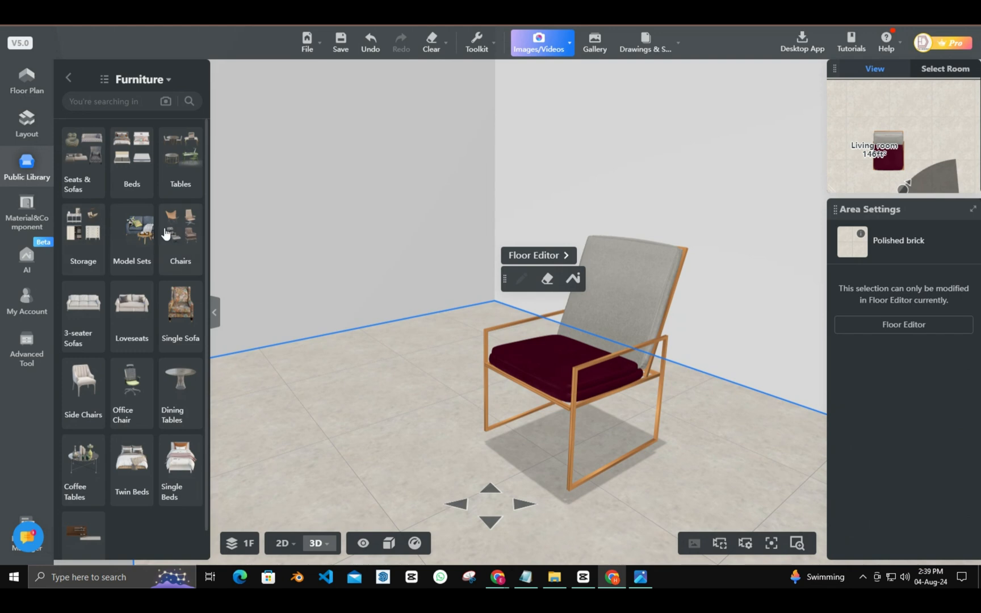
# Search the public library's Chairs category for accent chair models and filter them by pink.
pyautogui.click(184, 241)
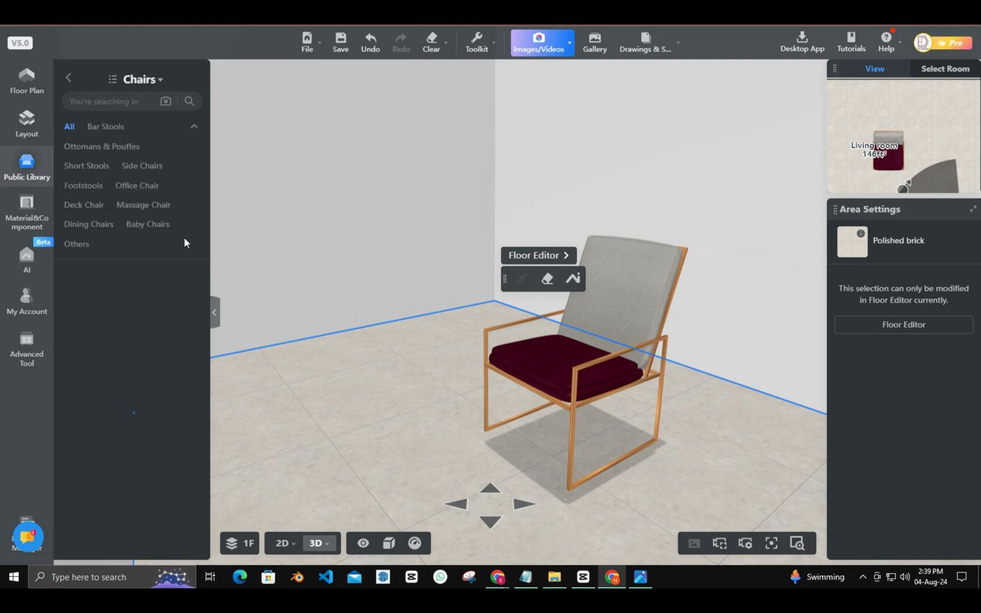
pyautogui.click(90, 103)
pyautogui.write('accen')
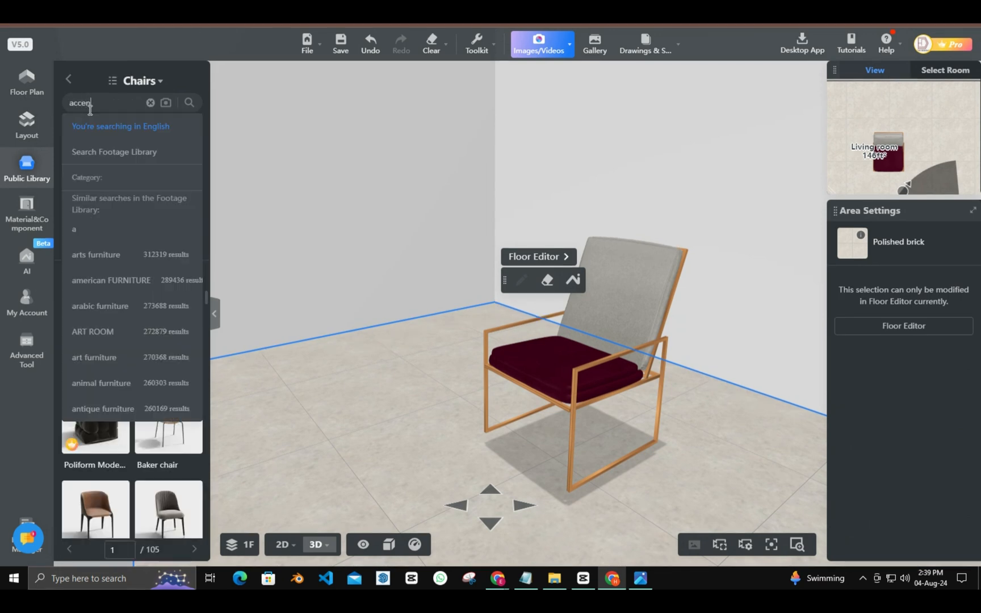
pyautogui.write('t c')
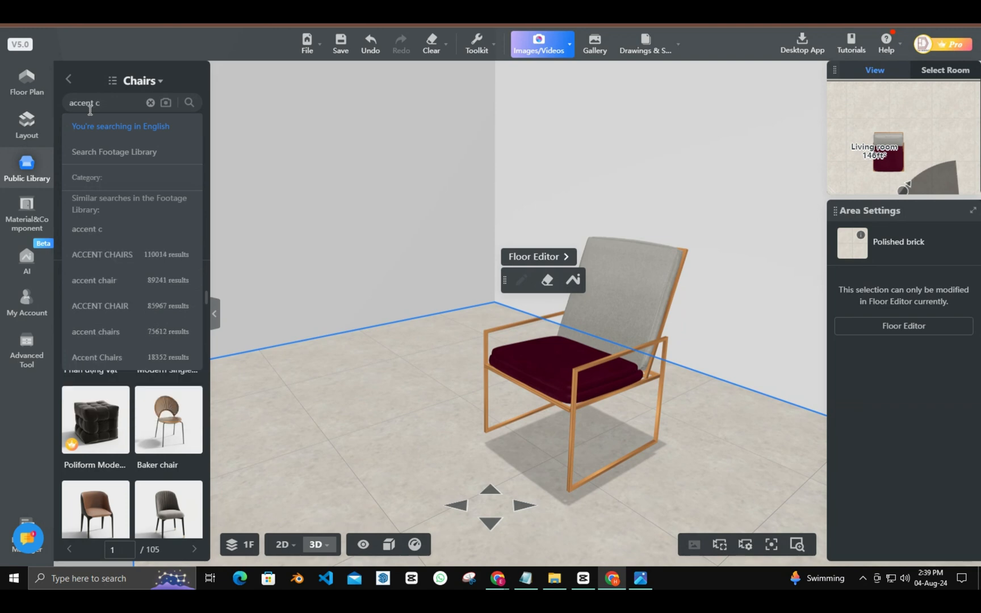
pyautogui.click(79, 276)
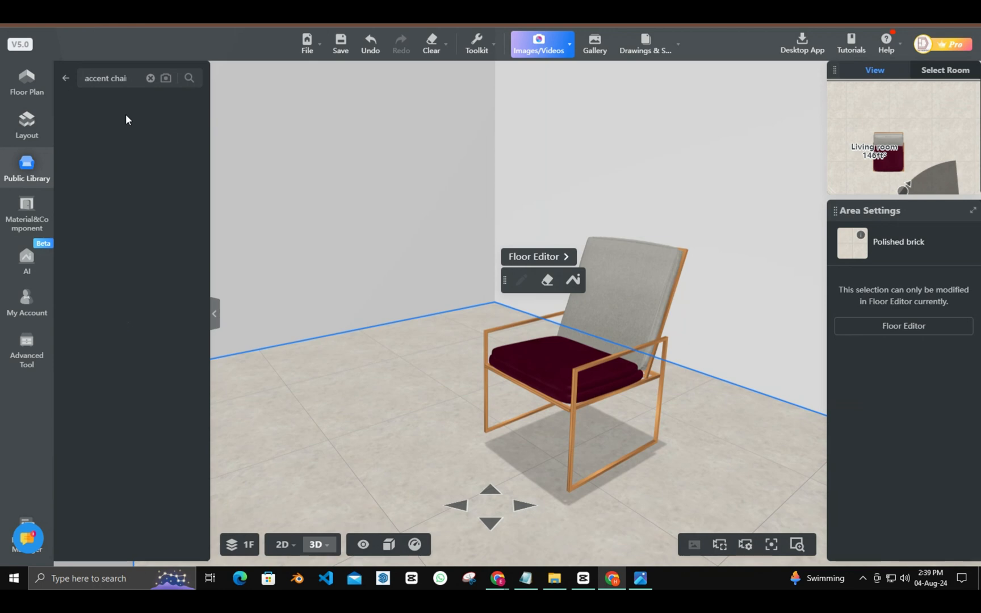
pyautogui.click(158, 105)
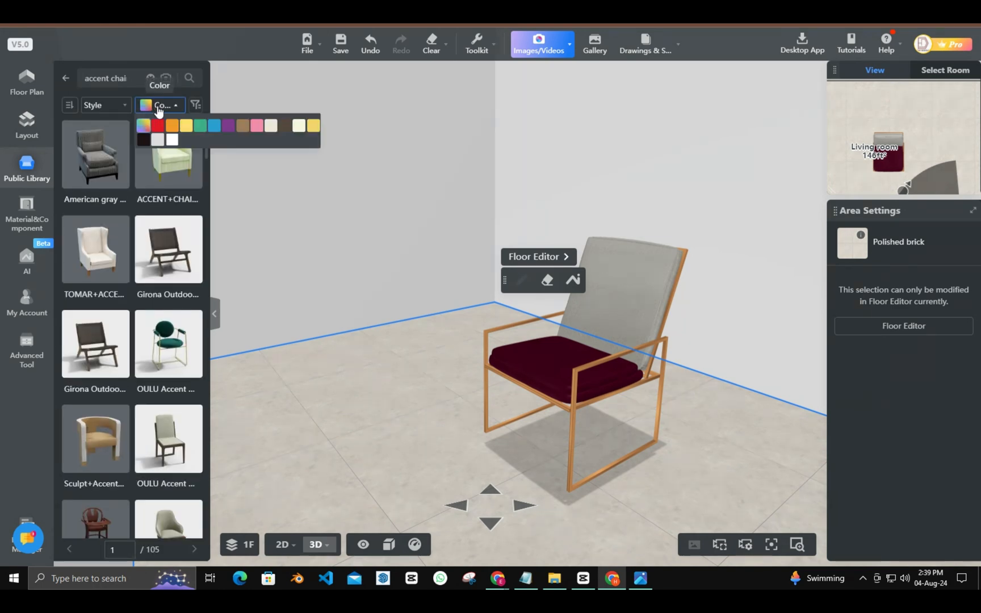
pyautogui.click(256, 126)
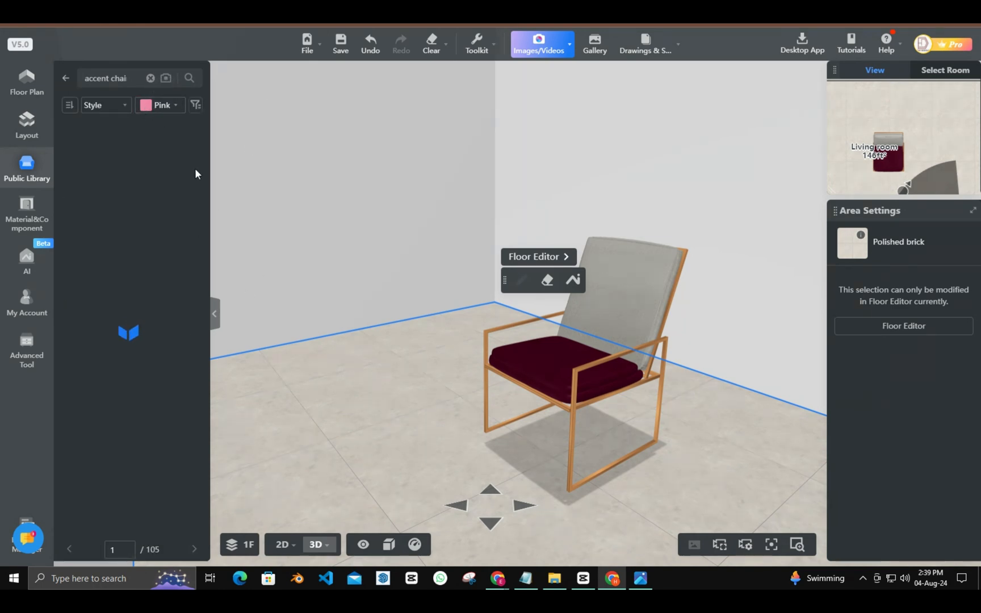
# Place the Simple European pink Kursi chair on the floor beside the metal-frame chair as a material source.
pyautogui.moveTo(119, 230)
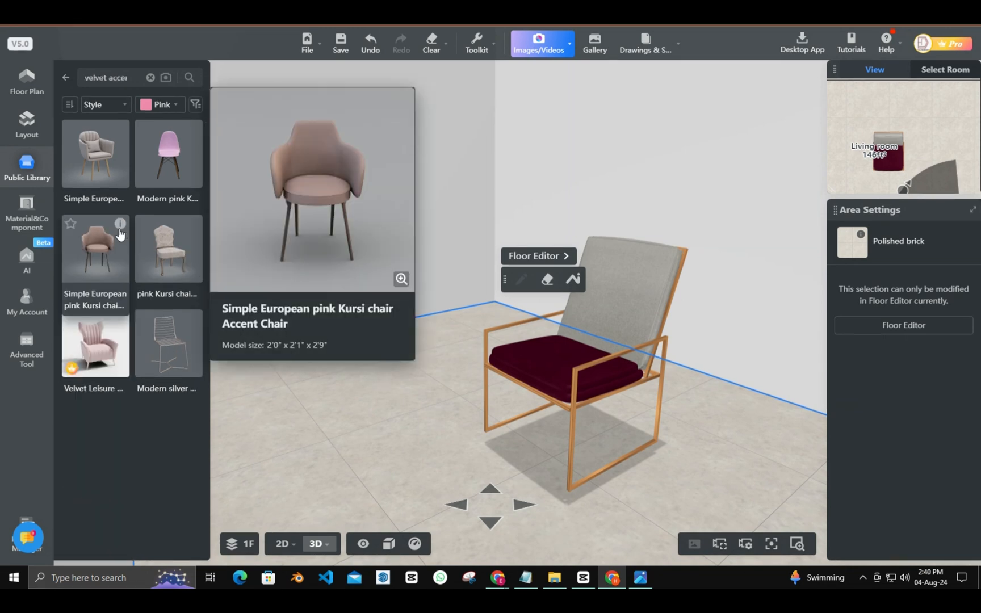
pyautogui.click(106, 248)
pyautogui.click(353, 394)
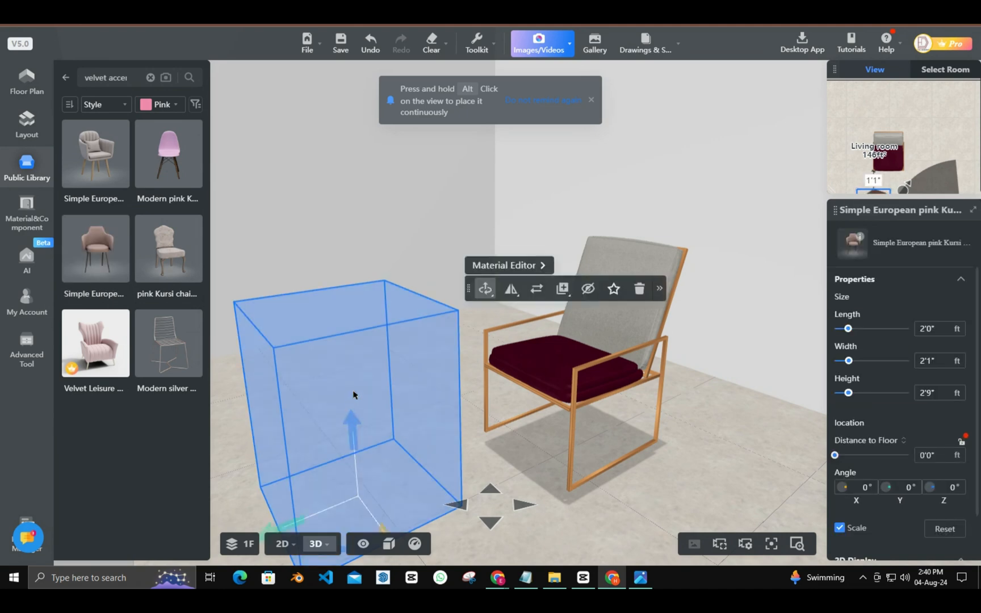
pyautogui.click(476, 41)
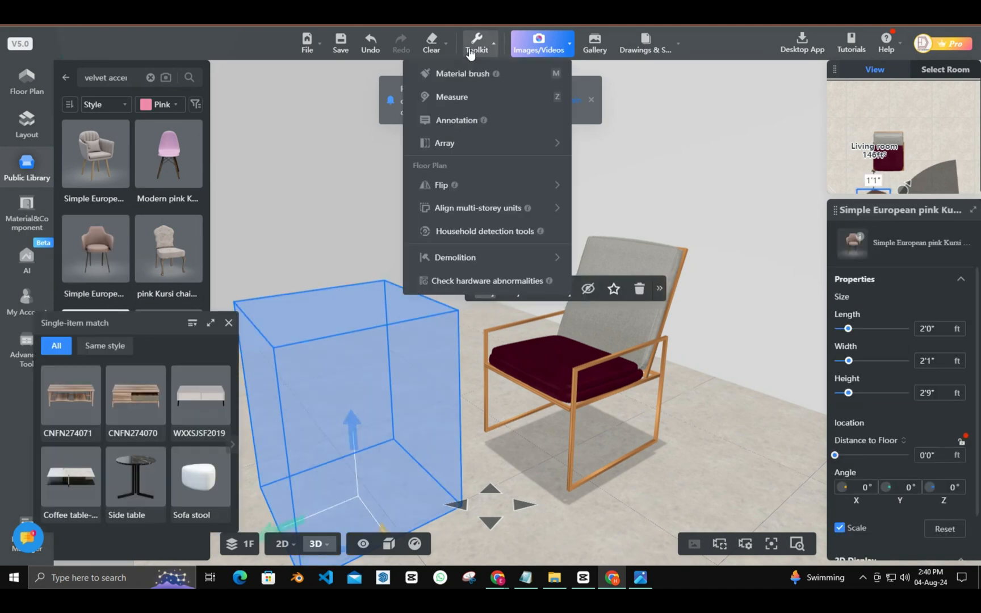
pyautogui.click(435, 74)
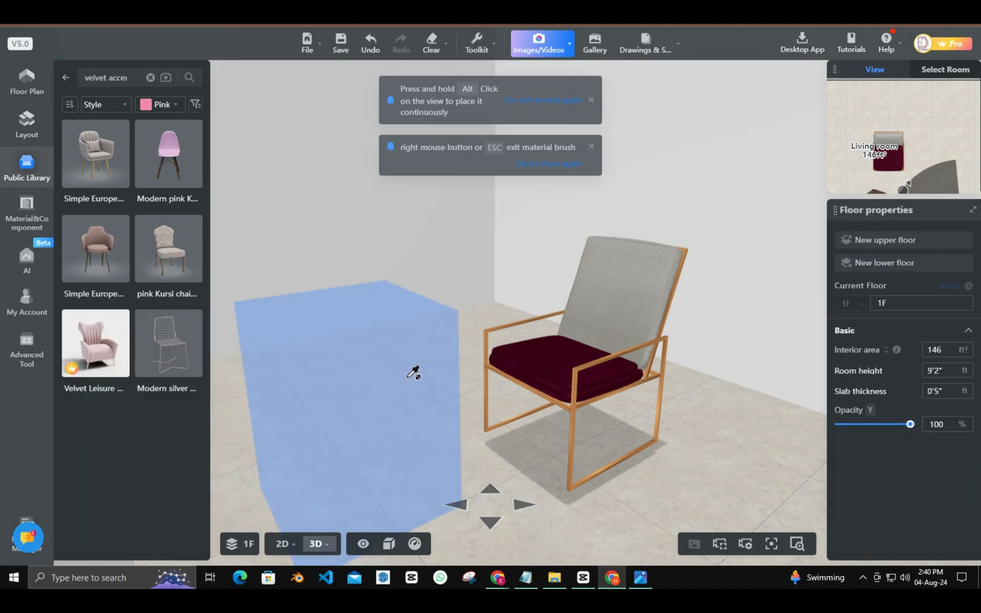
pyautogui.press('Escape')
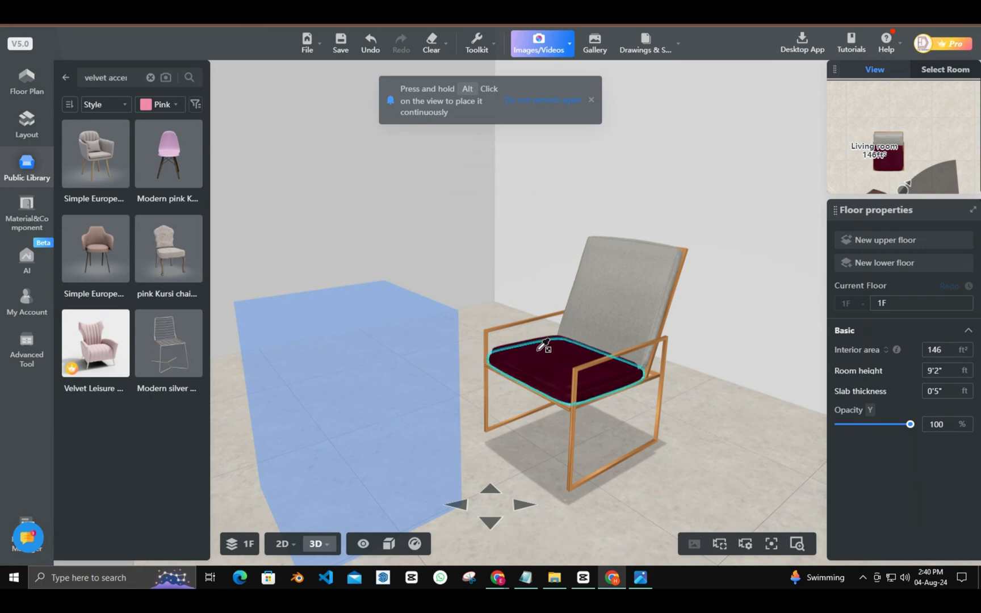
# Sample the pink chair's upholstery with the Material brush and paint it onto both seat cushion layers and the backrest cushion.
pyautogui.click(476, 41)
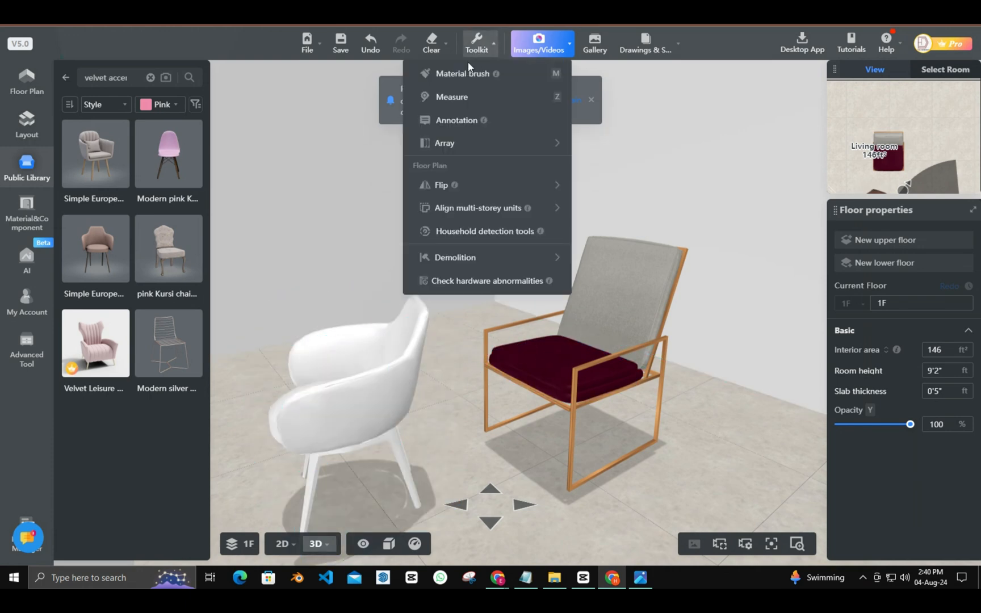
pyautogui.click(454, 74)
pyautogui.click(396, 379)
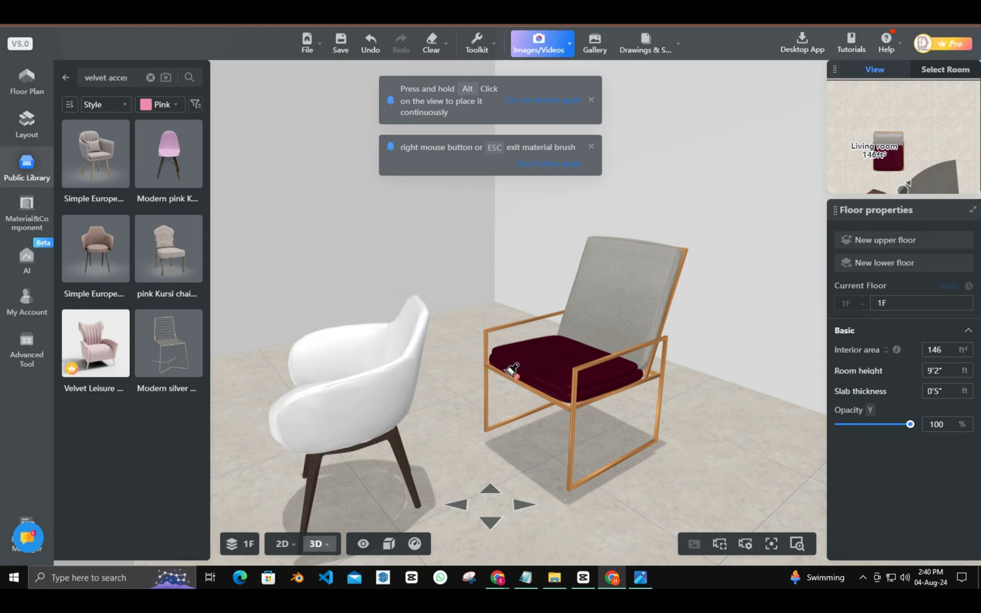
pyautogui.click(539, 362)
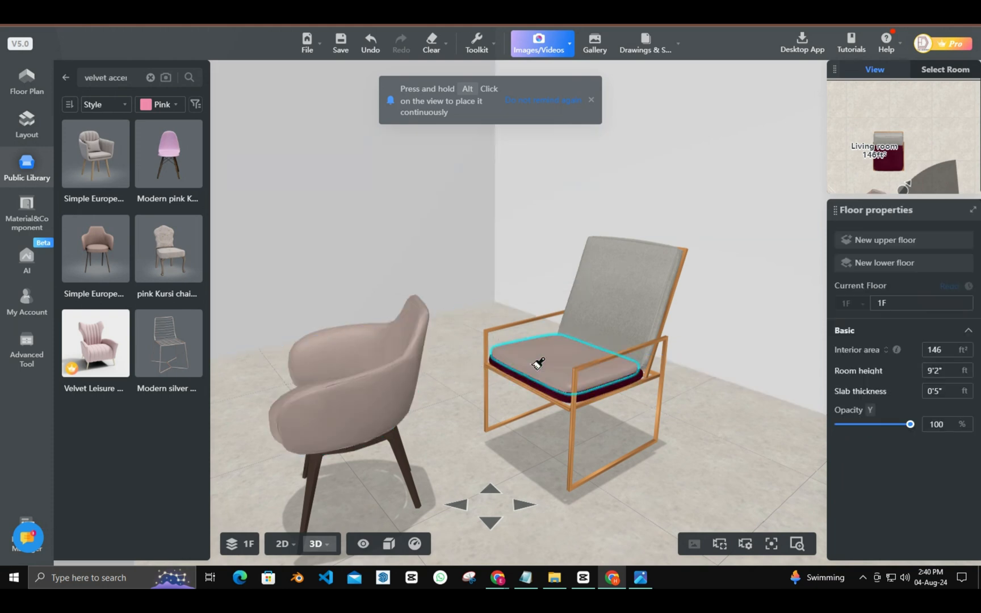
pyautogui.click(545, 387)
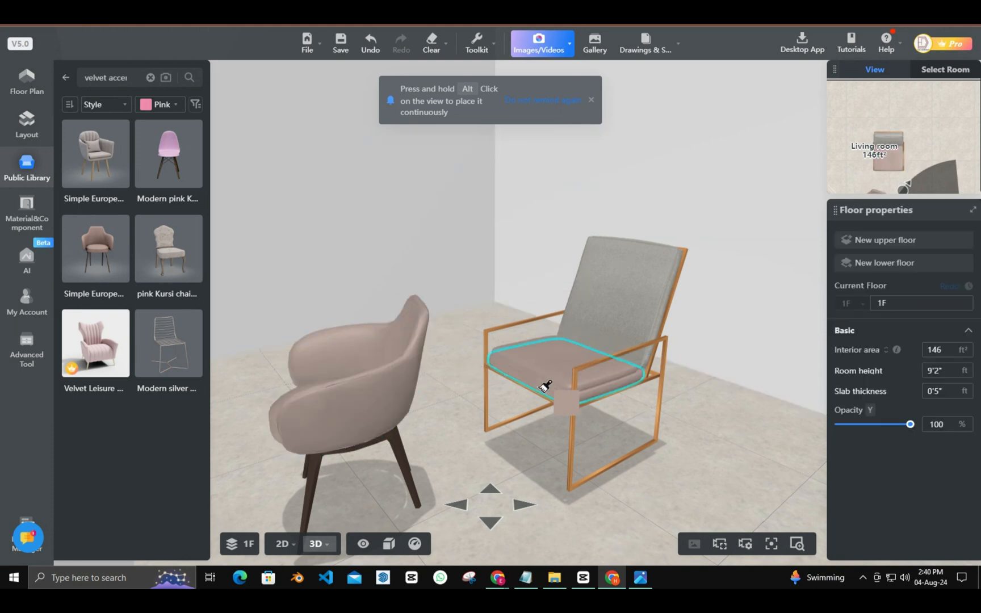
pyautogui.click(611, 310)
# Delete the pink Kursi chair and view the finished metal-frame chair on its own.
pyautogui.moveTo(479, 421)
pyautogui.mouseDown()
pyautogui.moveTo(497, 443)
pyautogui.moveTo(368, 401)
pyautogui.mouseUp()
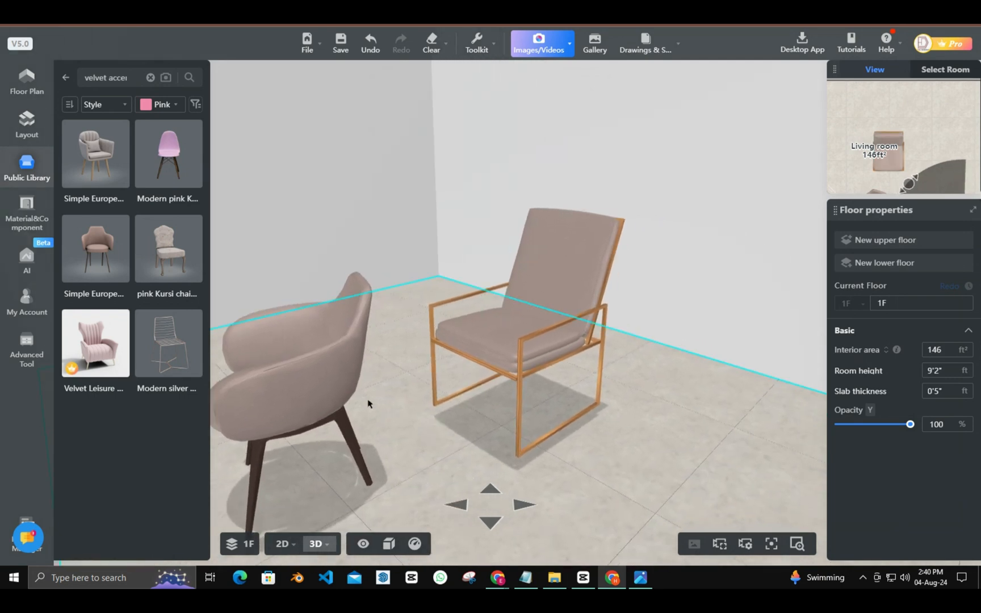
pyautogui.click(317, 383)
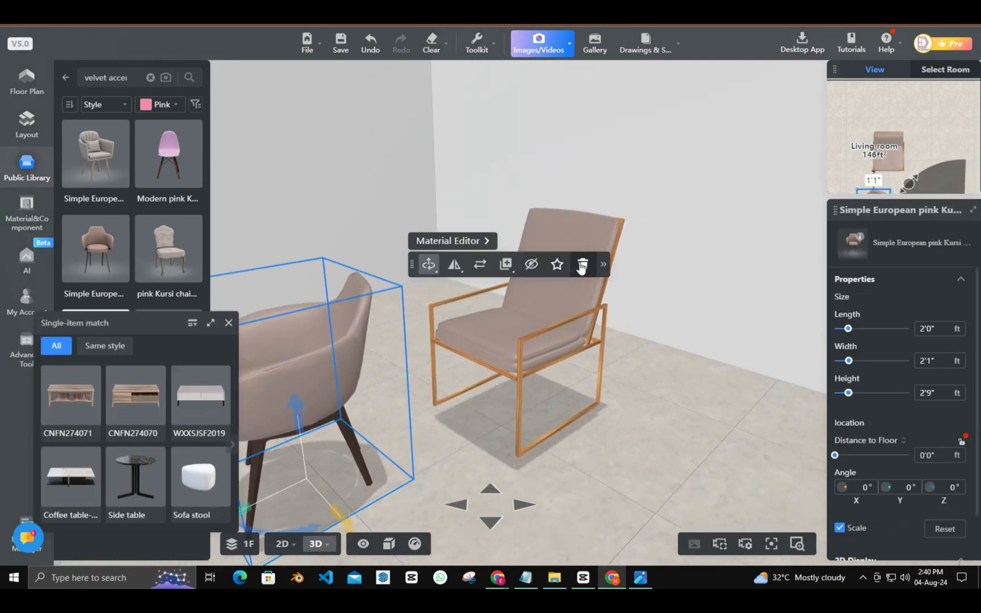
pyautogui.click(583, 264)
pyautogui.click(694, 409)
pyautogui.moveTo(694, 409); pyautogui.dragTo(639, 431)
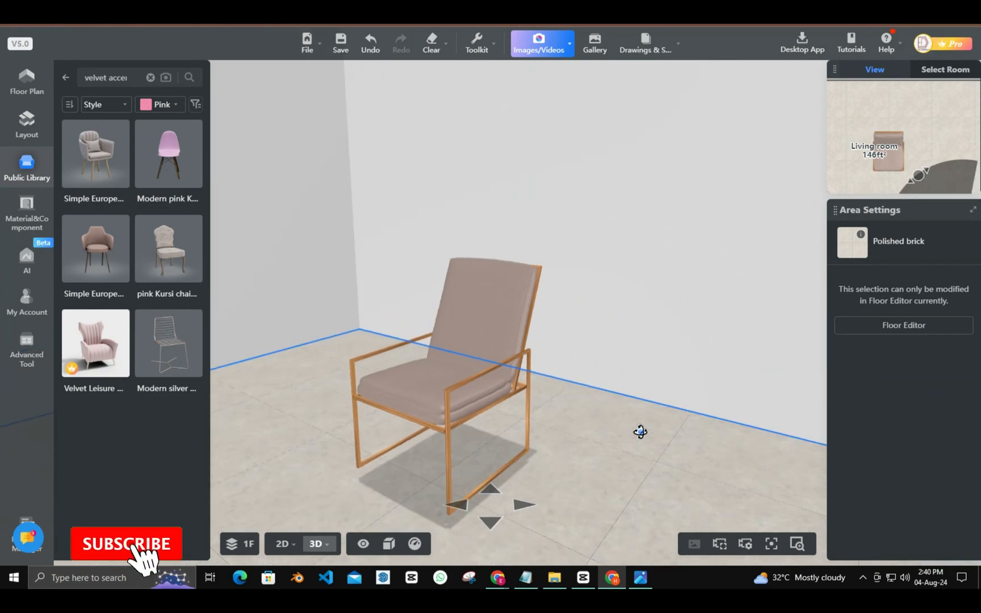